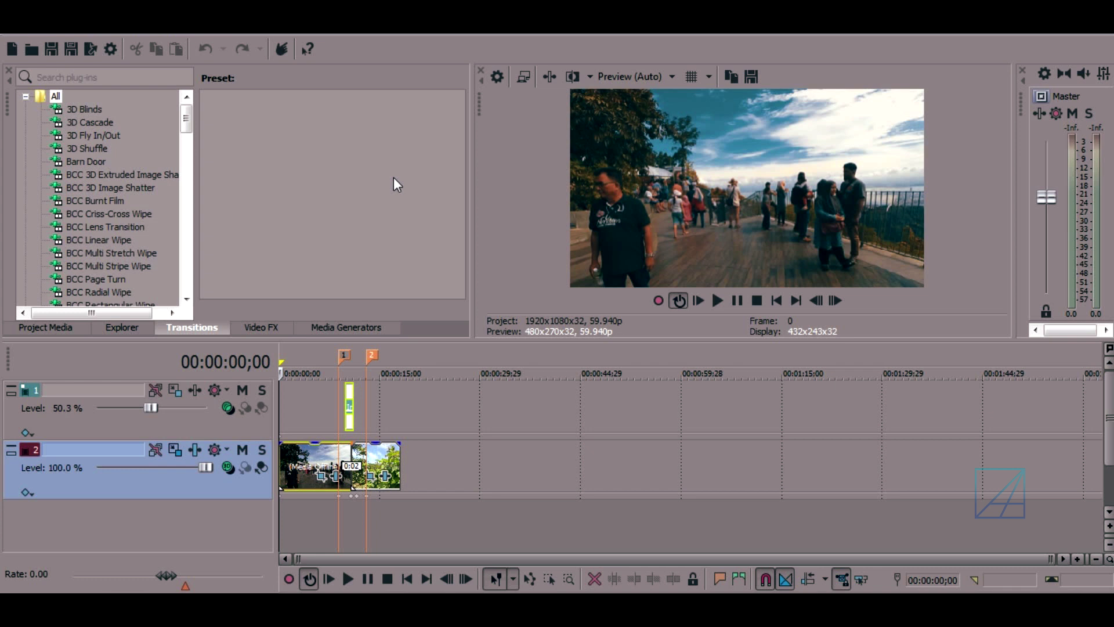
Look over the two video clips on track 2 around the cut between them.
{"action": "left_click", "coordinate": [287, 461]}
{"action": "left_click", "coordinate": [368, 467]}
{"action": "left_click", "coordinate": [325, 463]}
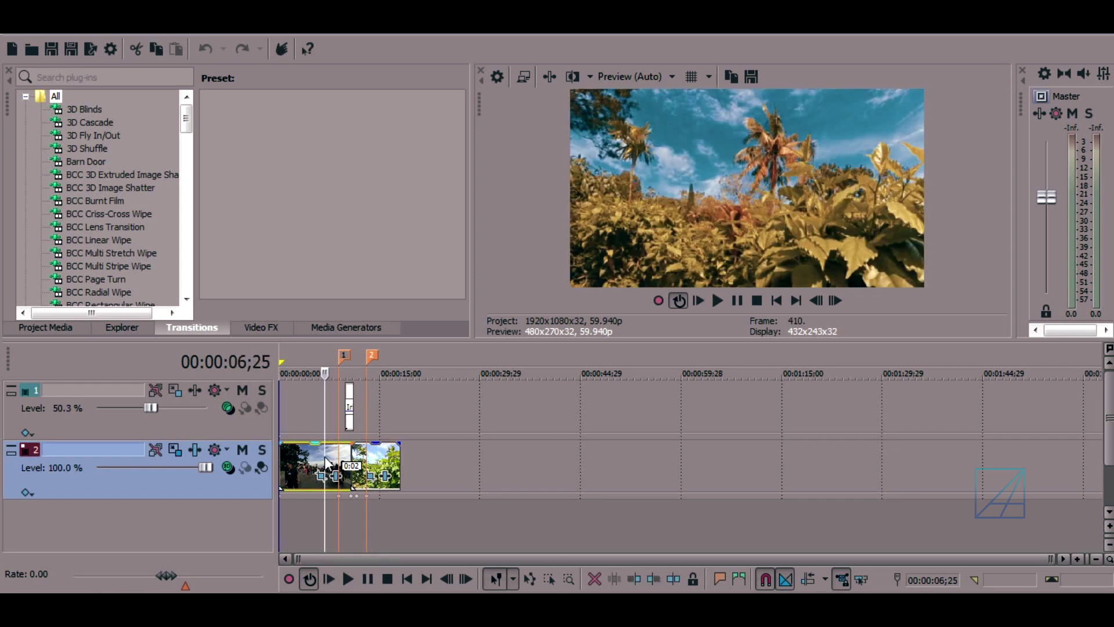
{"action": "scroll", "coordinate": [325, 461], "scroll_direction": "up", "scroll_amount": 2}
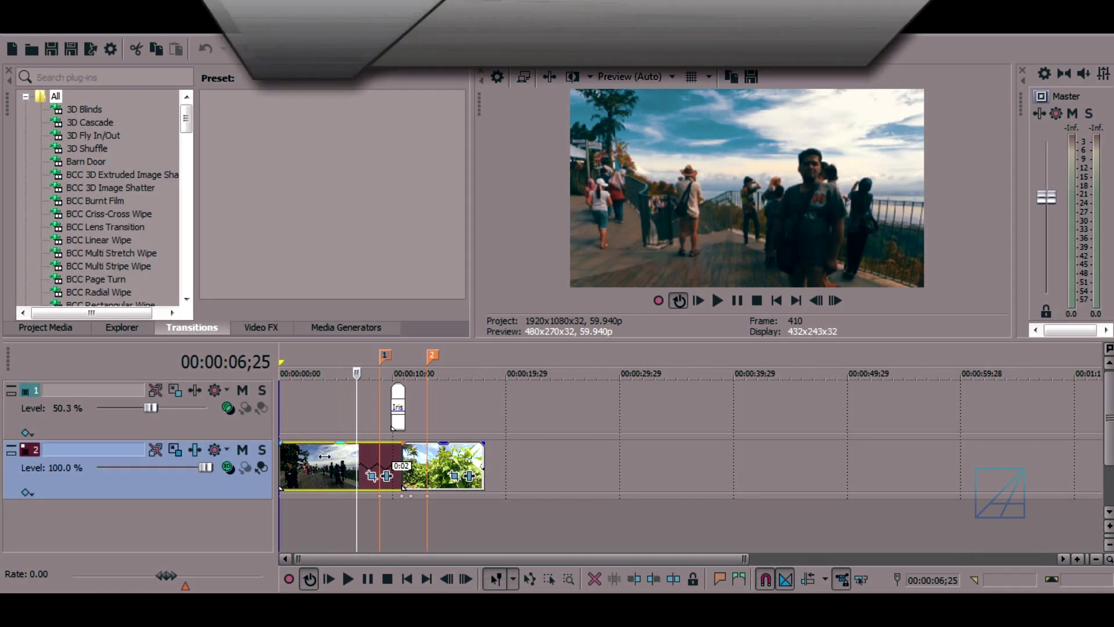
{"action": "scroll", "coordinate": [400, 445], "scroll_direction": "up", "scroll_amount": 2}
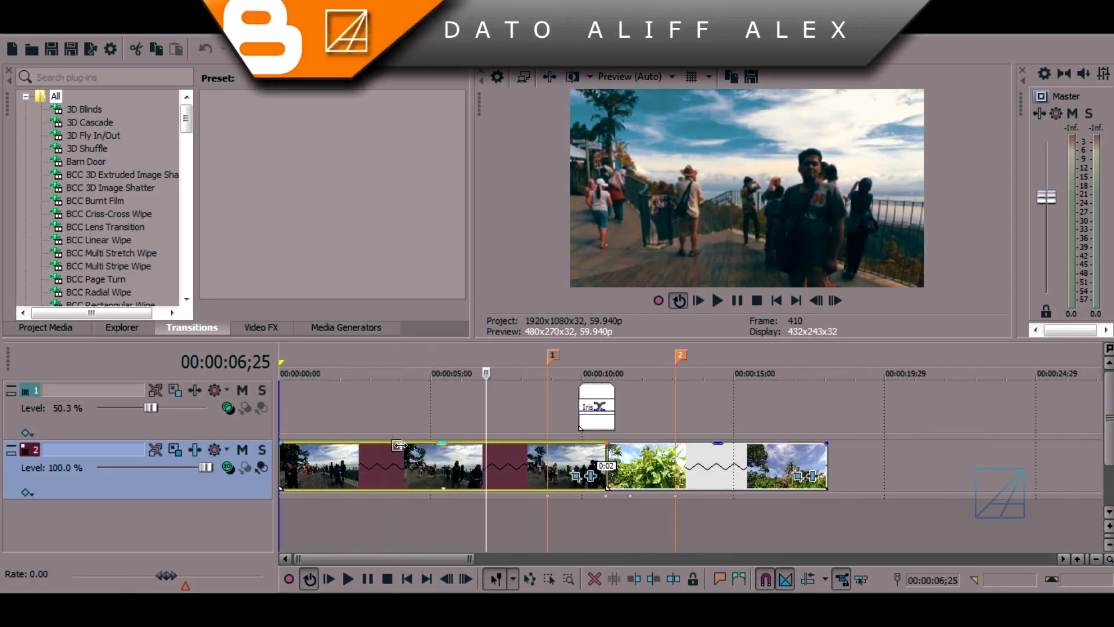
{"action": "scroll", "coordinate": [405, 455], "scroll_direction": "down", "scroll_amount": 2}
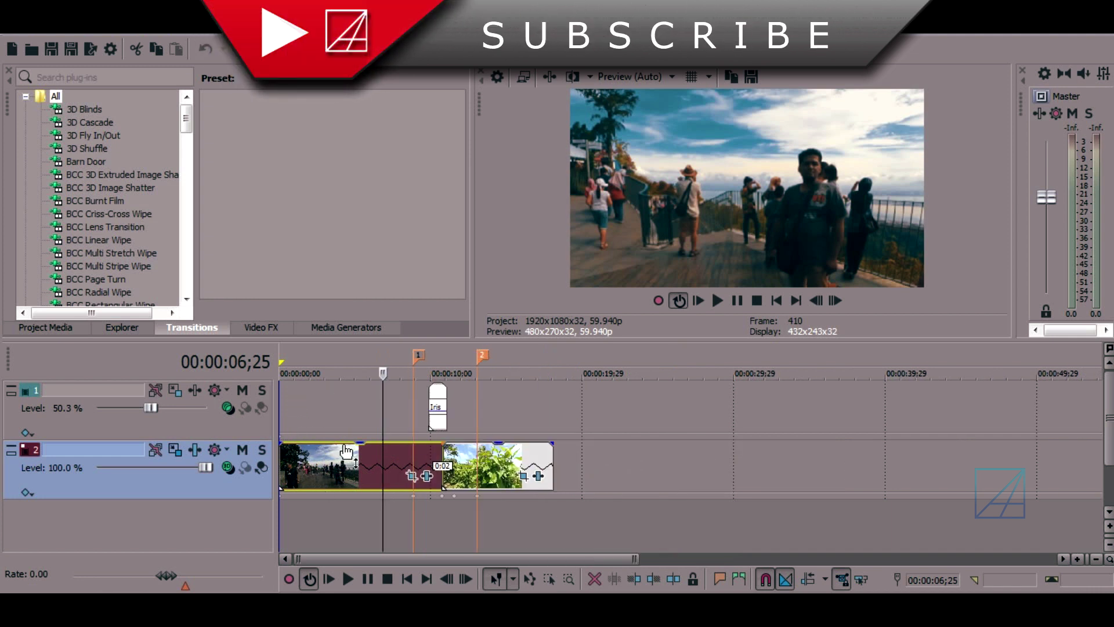
Select the Iris event on track 1 and mute that track.
{"action": "left_click", "coordinate": [253, 426]}
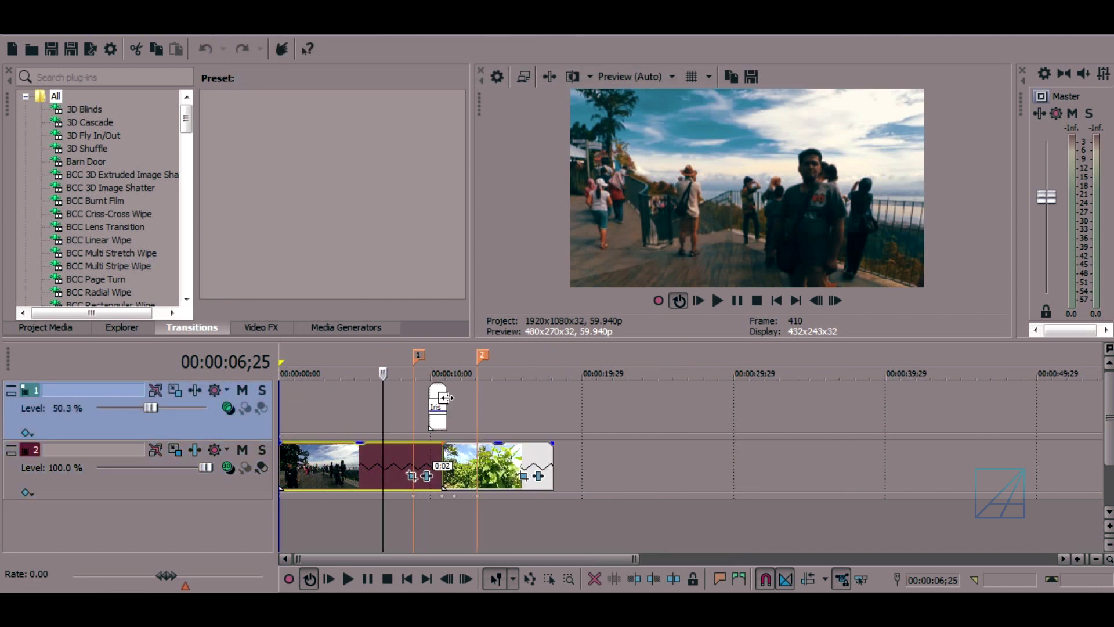
{"action": "left_click", "coordinate": [431, 397]}
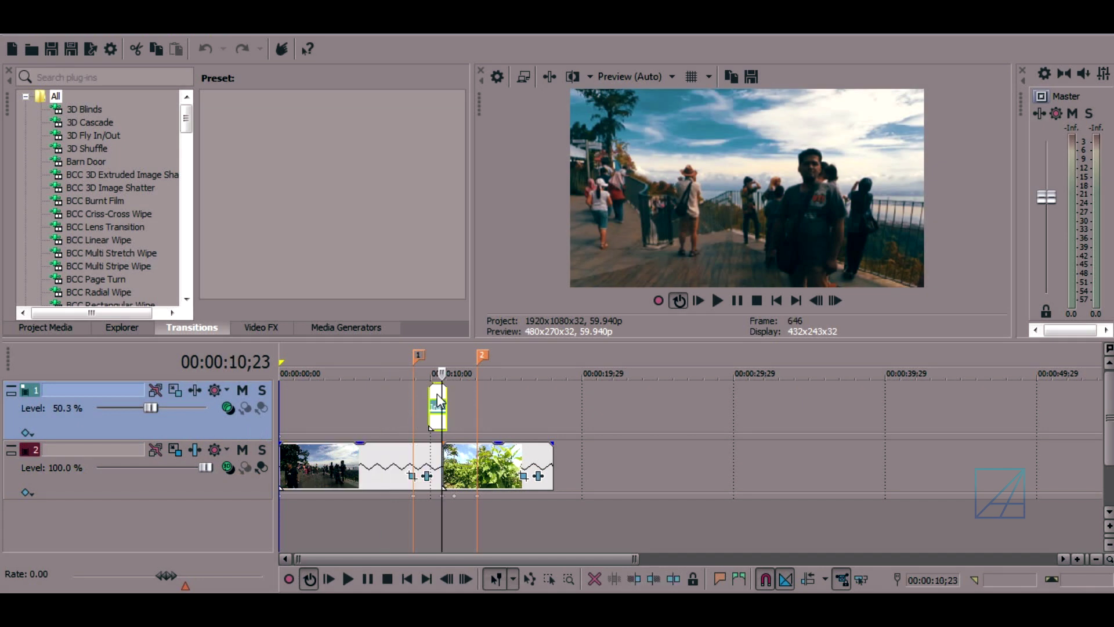
{"action": "scroll", "coordinate": [431, 407], "scroll_direction": "up", "scroll_amount": 2}
{"action": "scroll", "coordinate": [359, 417], "scroll_direction": "down", "scroll_amount": 4}
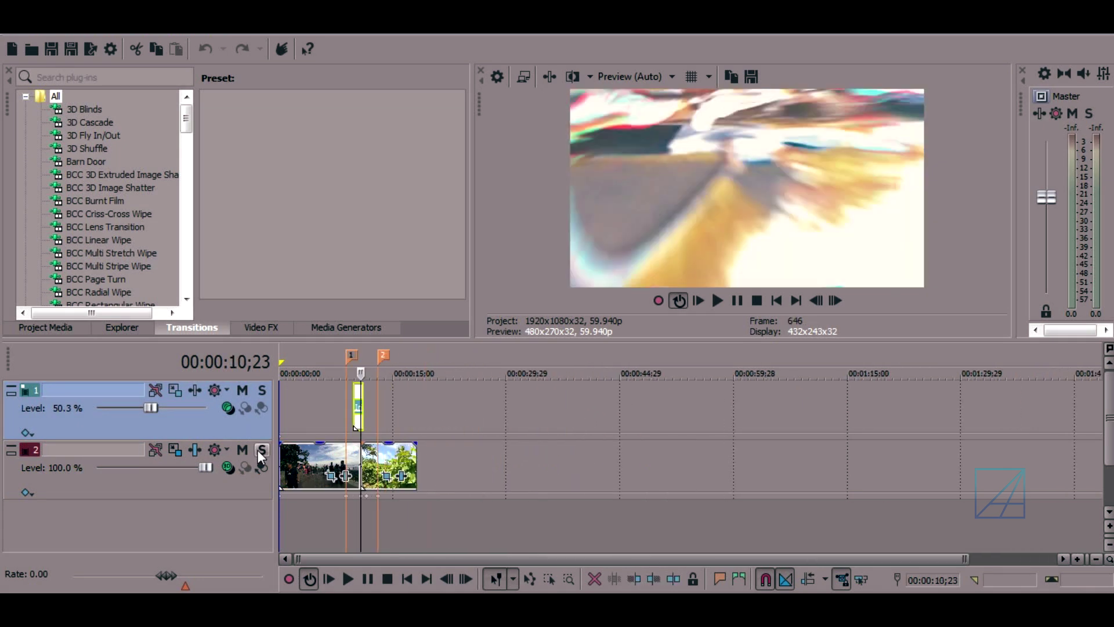
{"action": "left_click", "coordinate": [242, 387]}
{"action": "scroll", "coordinate": [437, 427], "scroll_direction": "up", "scroll_amount": 1}
{"action": "scroll", "coordinate": [437, 426], "scroll_direction": "up", "scroll_amount": 2}
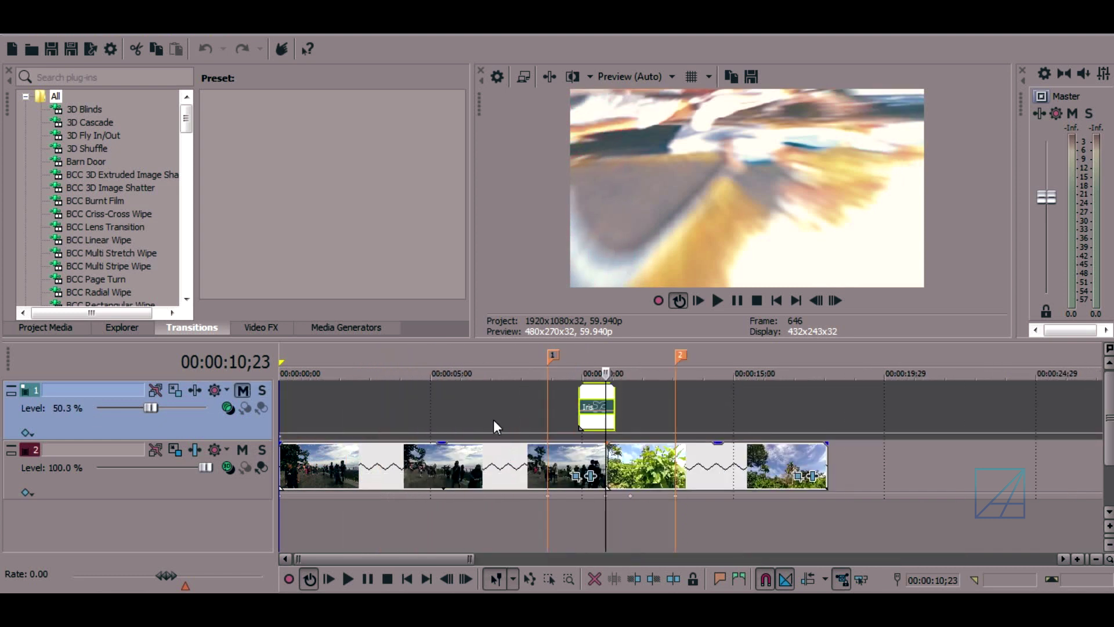
Select the first clip on track 2 and set the track's compositing mode to 3D Source Alpha.
{"action": "left_click", "coordinate": [570, 395]}
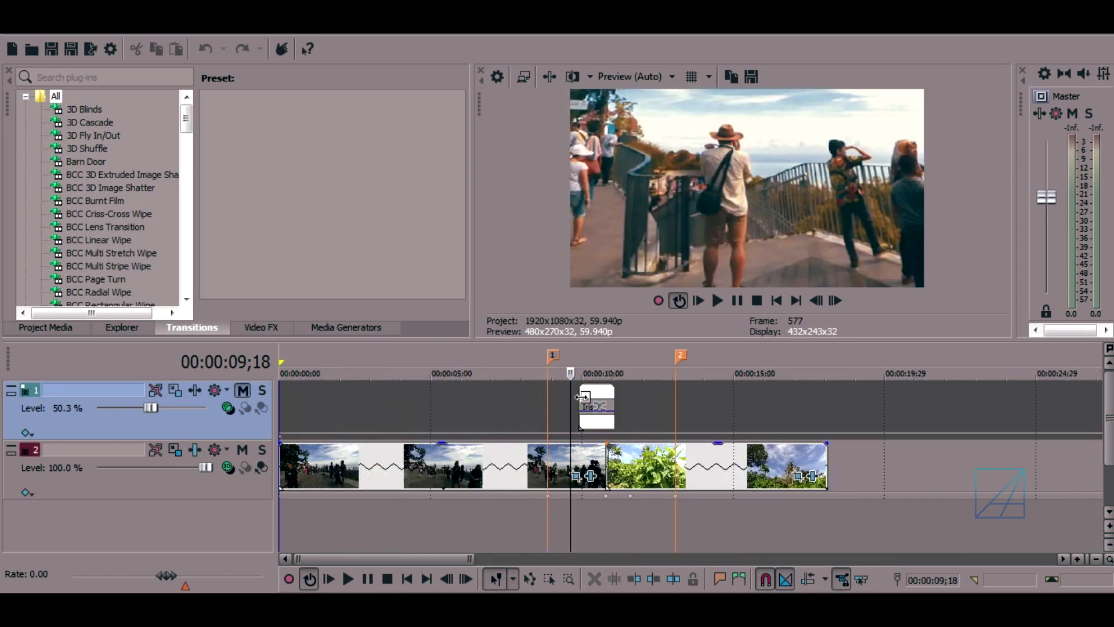
{"action": "left_click", "coordinate": [467, 464]}
{"action": "scroll", "coordinate": [444, 477], "scroll_direction": "down", "scroll_amount": 2}
{"action": "left_click", "coordinate": [336, 472]}
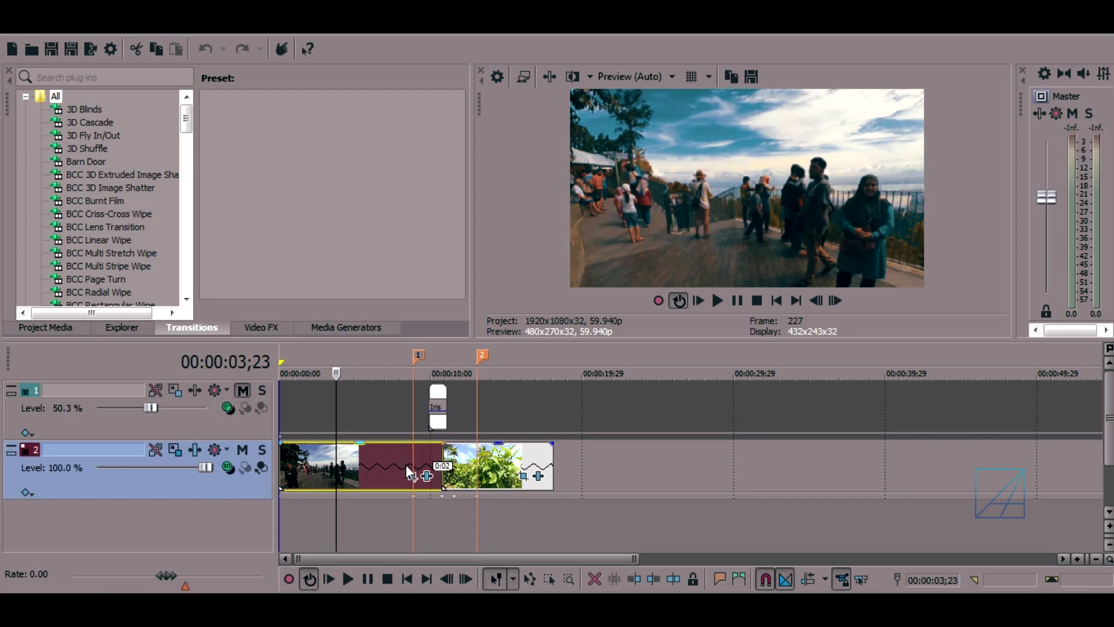
{"action": "scroll", "coordinate": [522, 468], "scroll_direction": "up", "scroll_amount": 2}
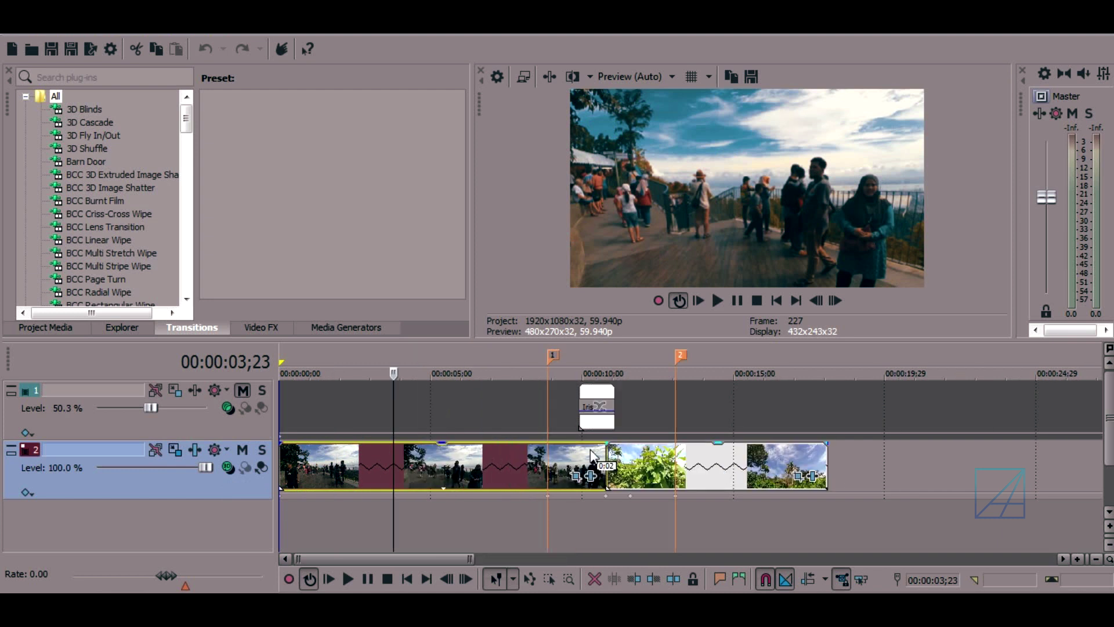
{"action": "left_click", "coordinate": [229, 468]}
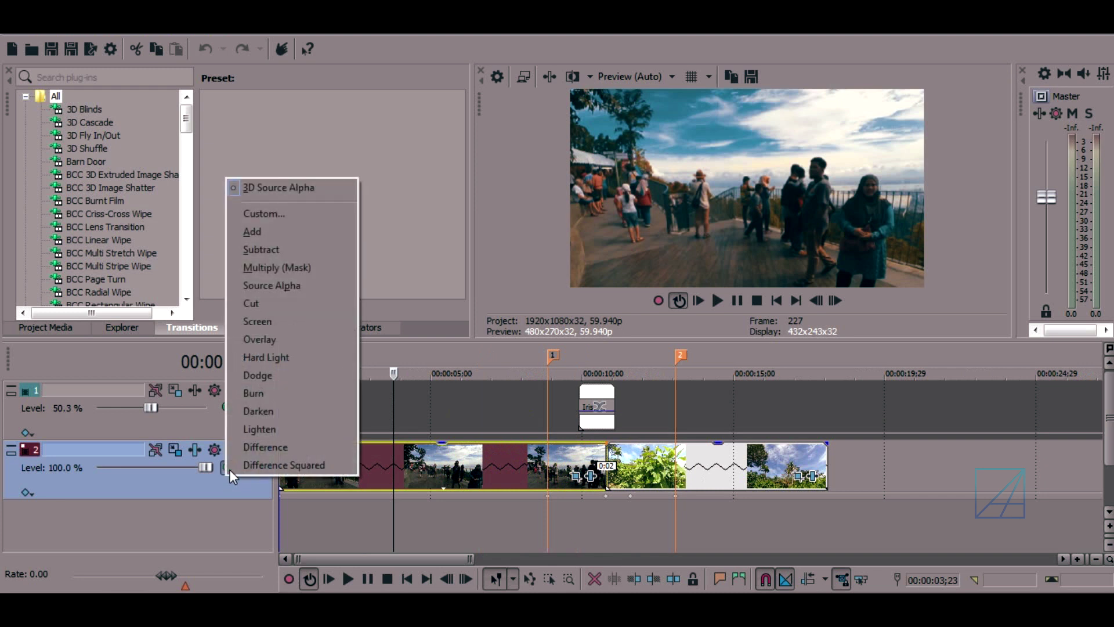
{"action": "left_click", "coordinate": [325, 195]}
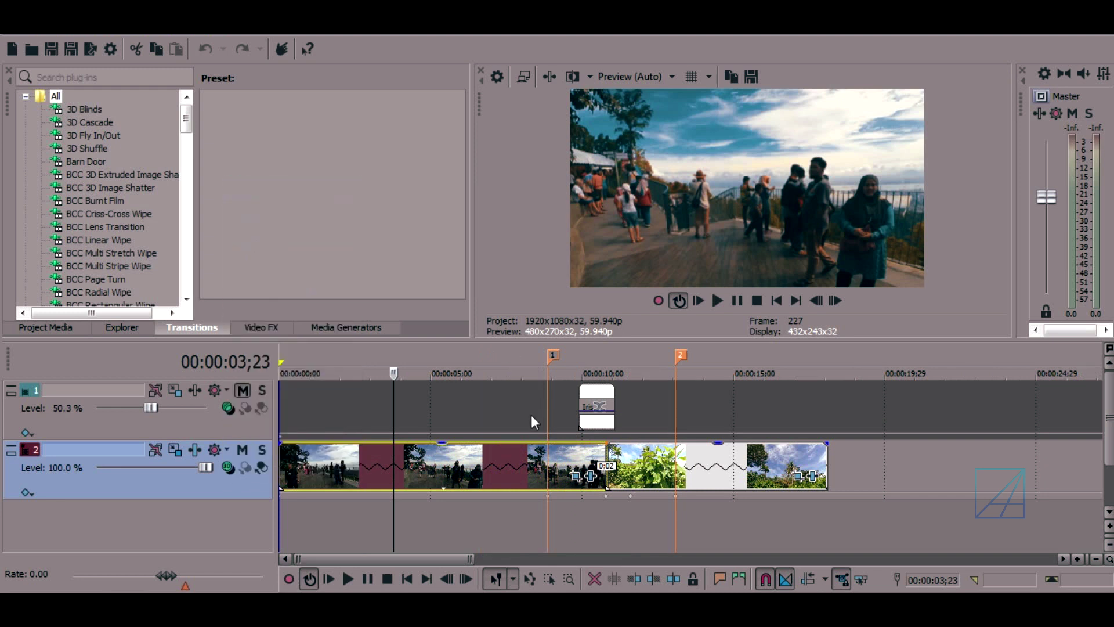
{"action": "left_click", "coordinate": [229, 468]}
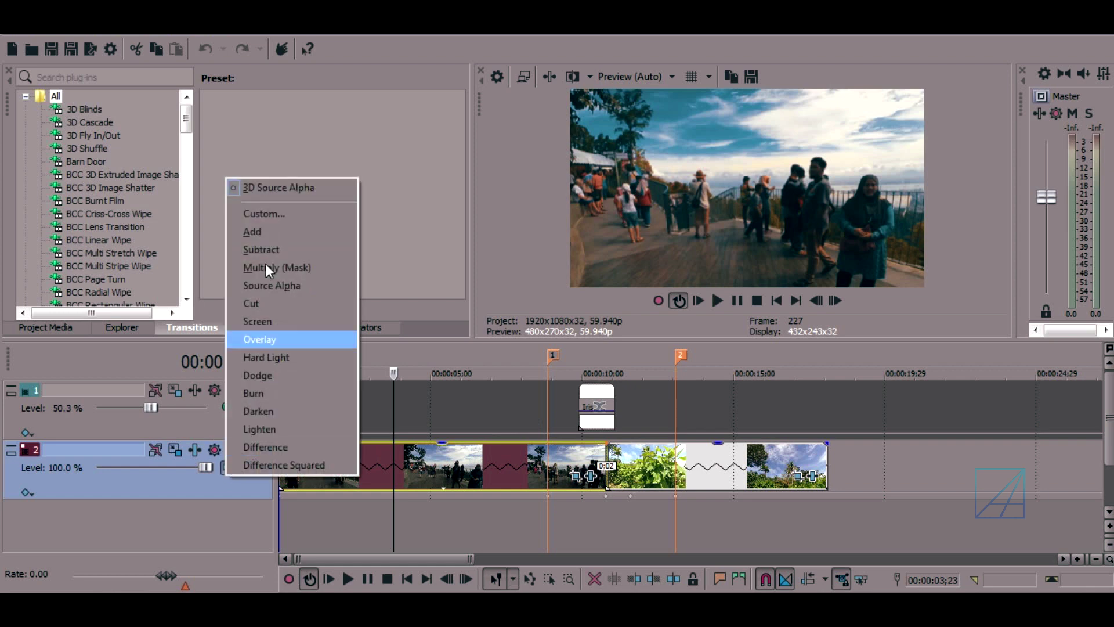
{"action": "left_click", "coordinate": [290, 188]}
Scrub the first clip from marker 1 to 00:00:10;07 to preview the transition motion.
{"action": "left_click", "coordinate": [552, 461]}
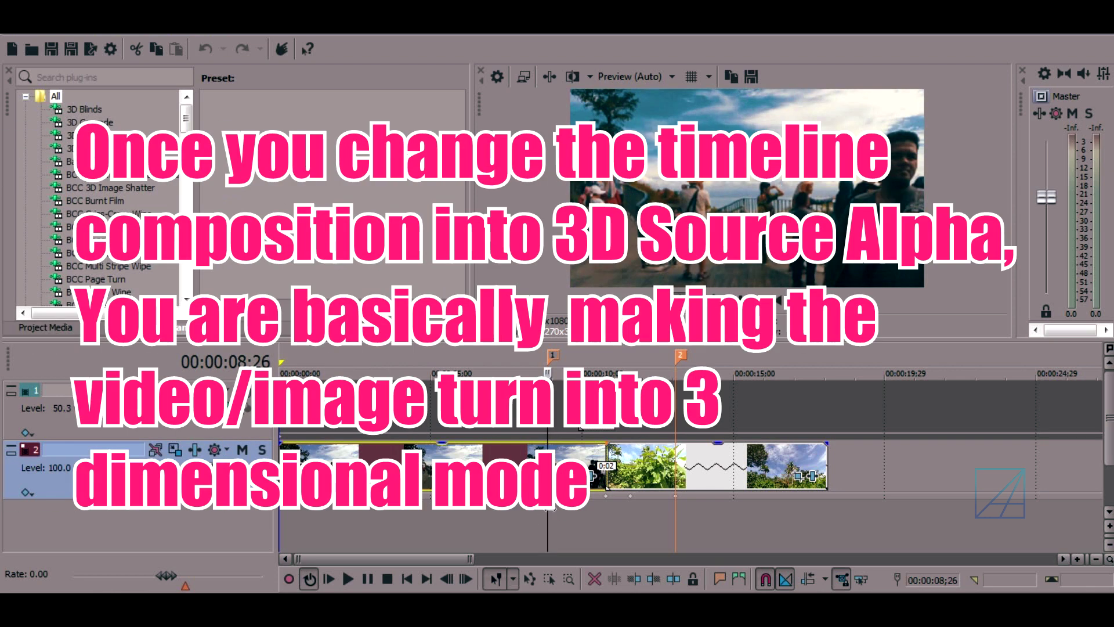
{"action": "scroll", "coordinate": [676, 516], "scroll_direction": "up", "scroll_amount": 4}
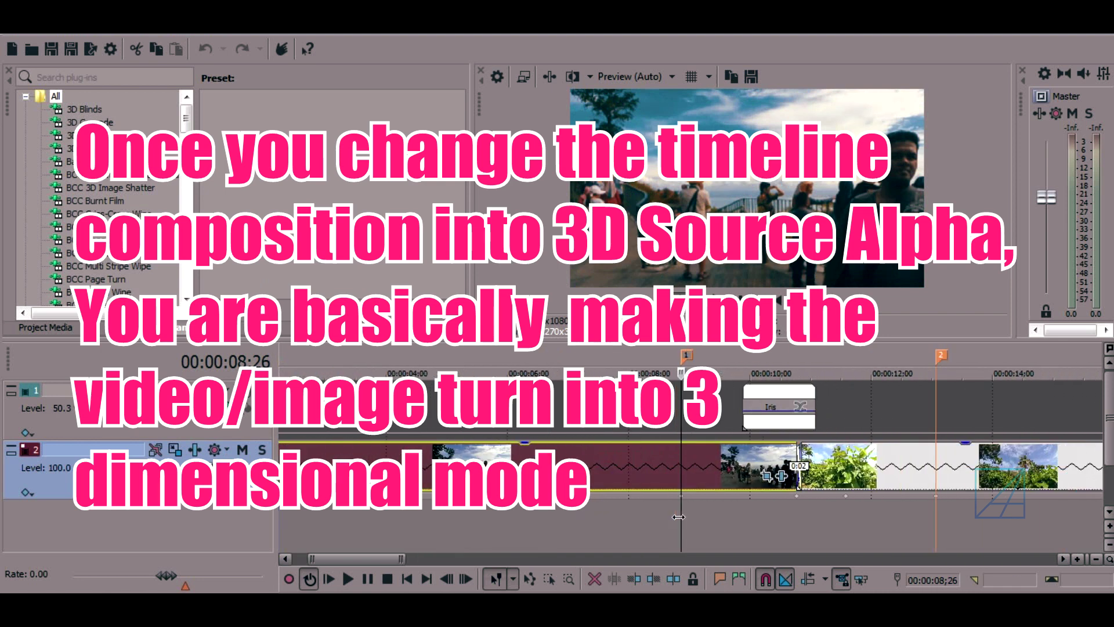
{"action": "left_click_drag", "start_coordinate": [681, 526], "coordinate": [683, 502]}
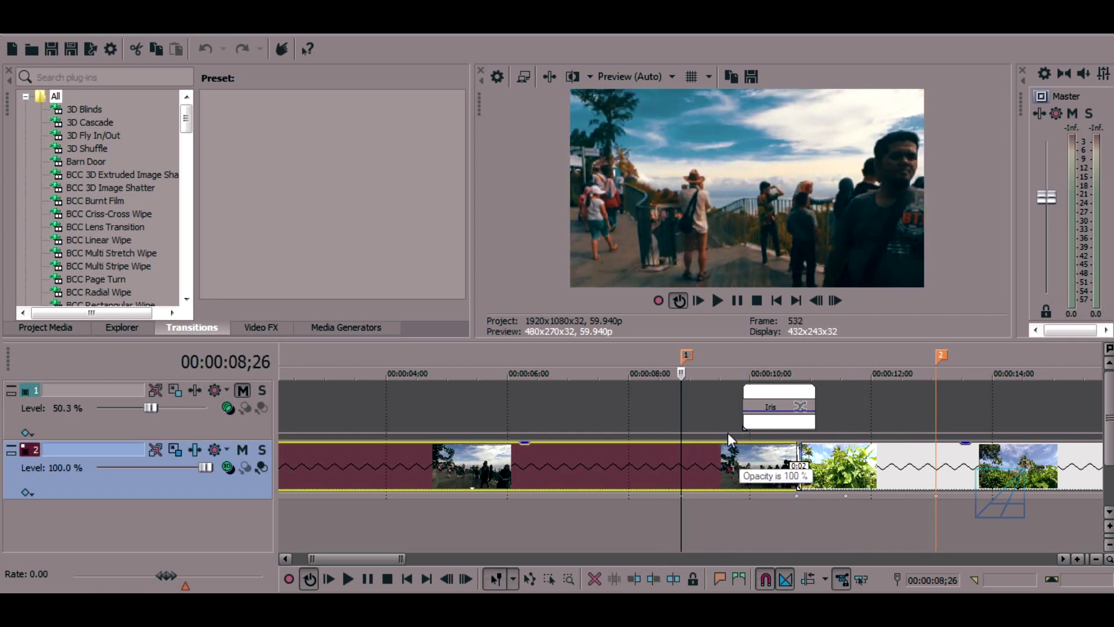
{"action": "left_click_drag", "start_coordinate": [682, 514], "coordinate": [764, 537]}
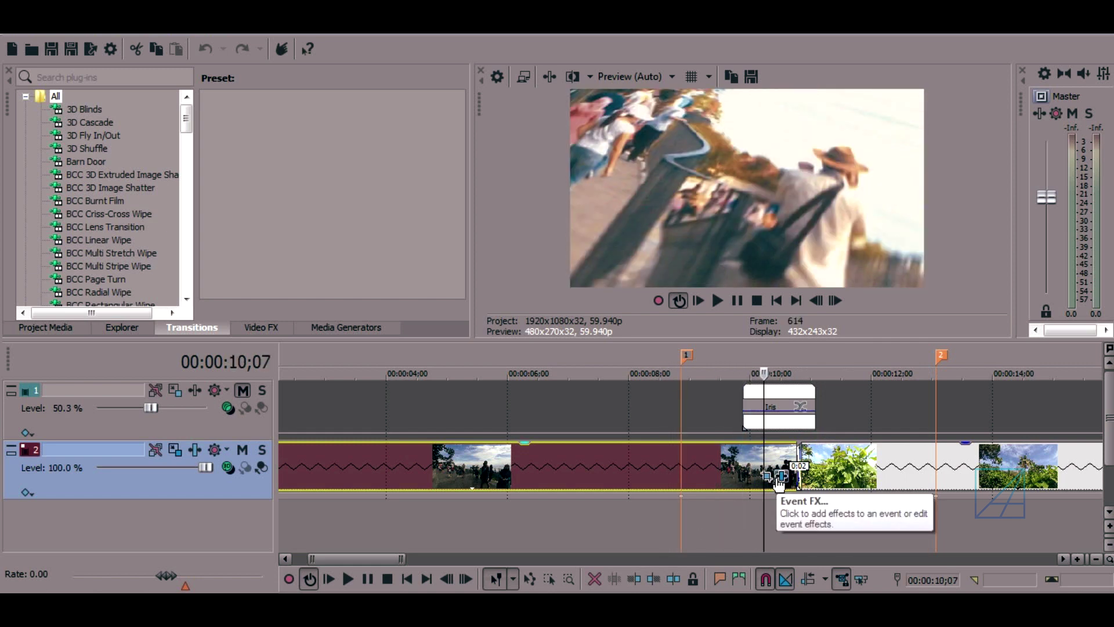
Check the transition's start and end at markers 1 and 2, then return the playhead to marker 1.
{"action": "left_click", "coordinate": [684, 361]}
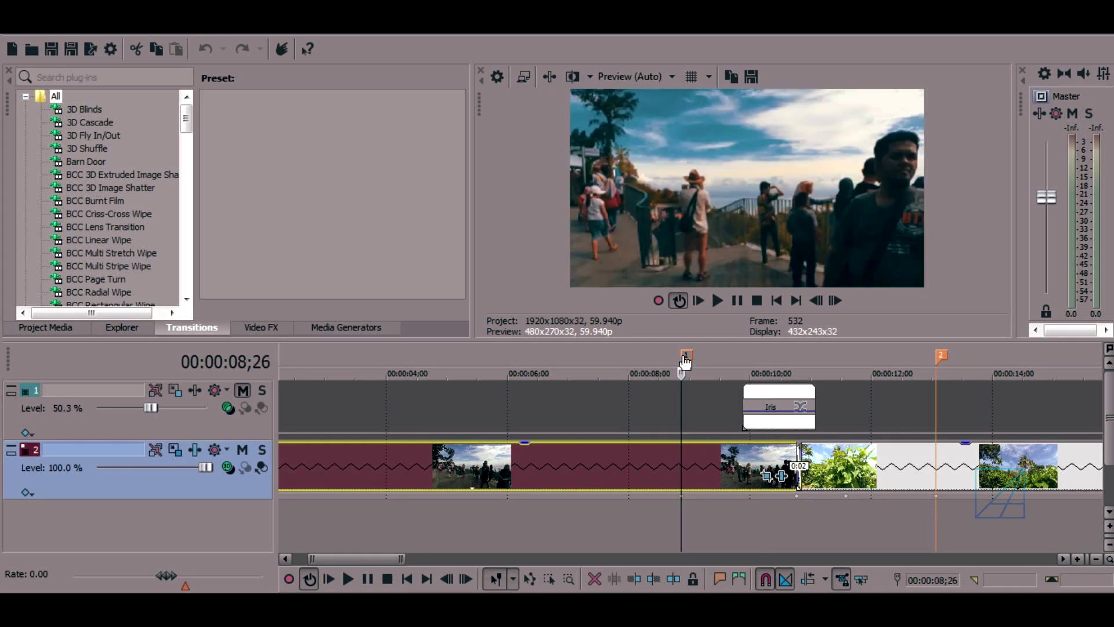
{"action": "left_click", "coordinate": [942, 360]}
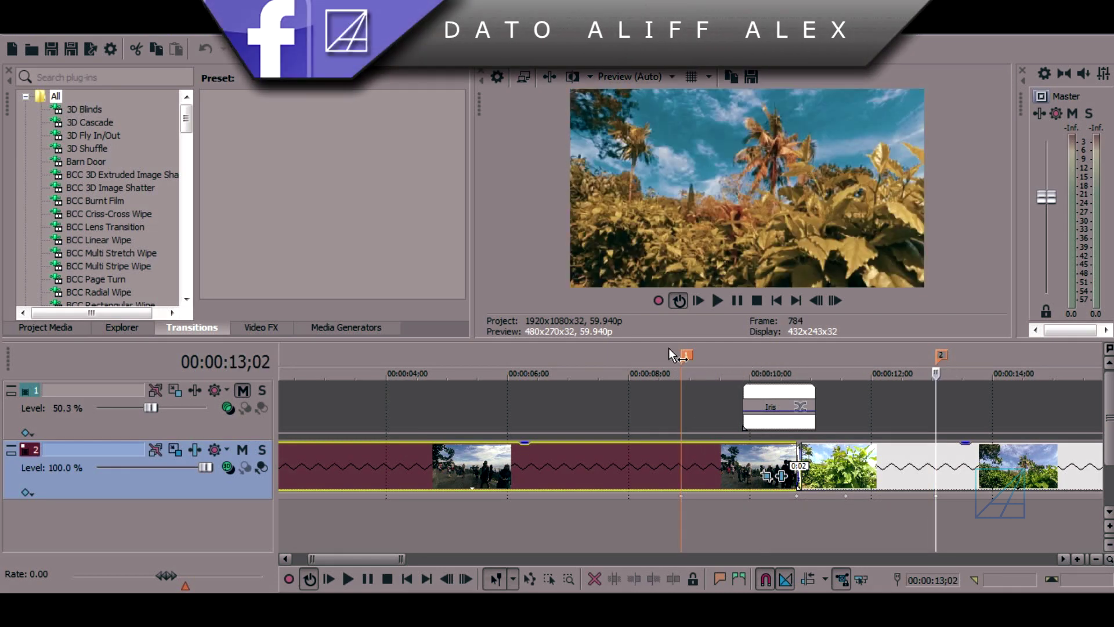
{"action": "left_click", "coordinate": [685, 357]}
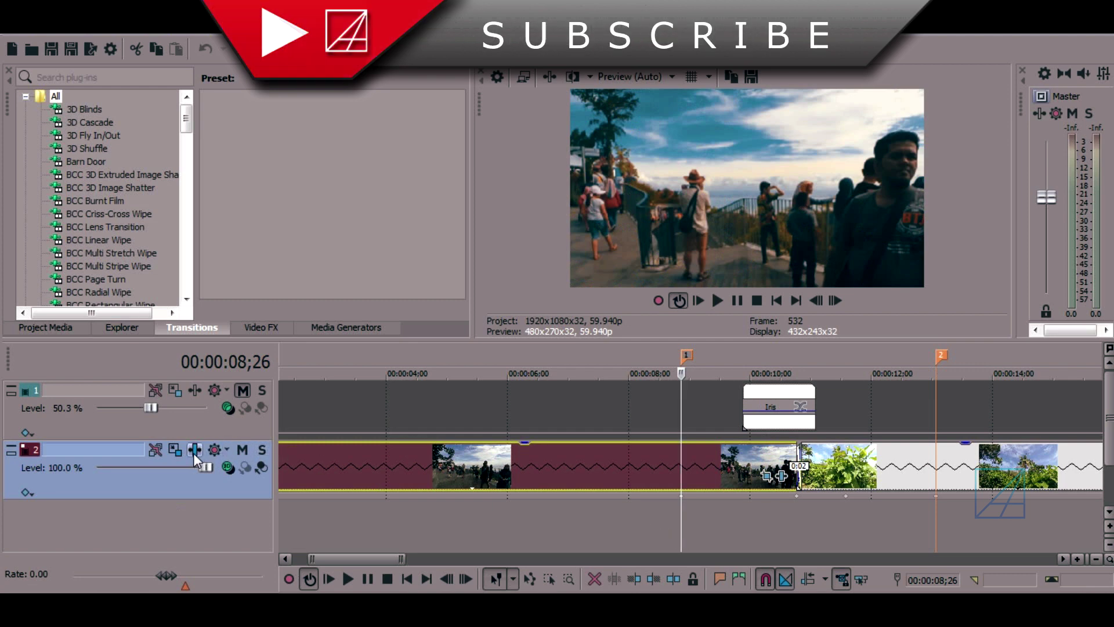
{"action": "scroll", "coordinate": [738, 510], "scroll_direction": "up", "scroll_amount": 3}
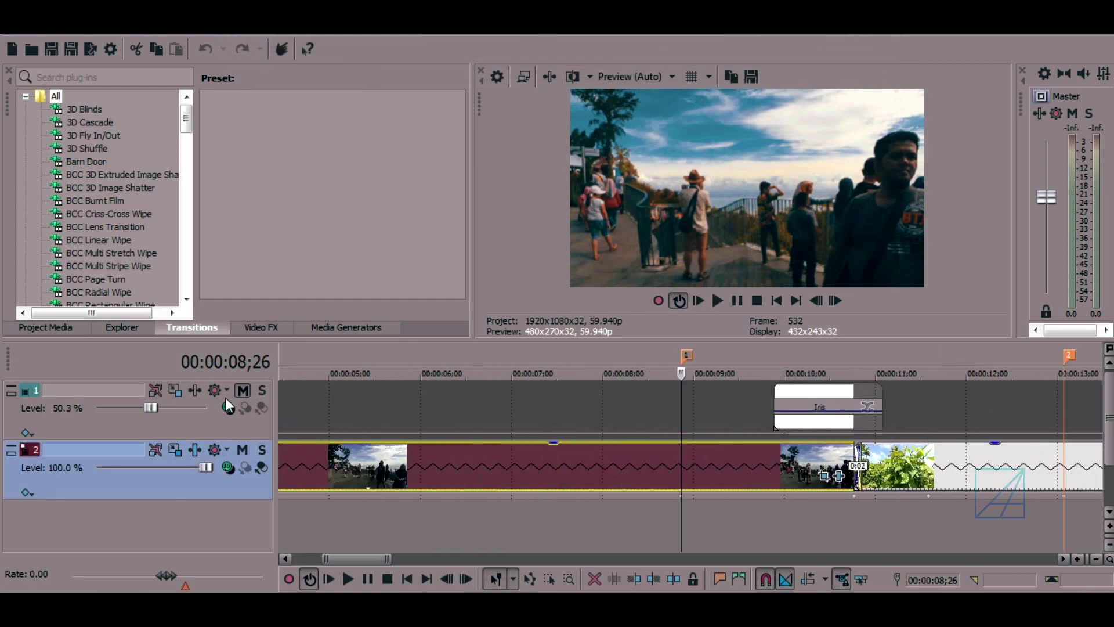
Open Track Motion for track 2 and place its window clear of the video preview, keeping the playhead at marker 1.
{"action": "left_click", "coordinate": [173, 450]}
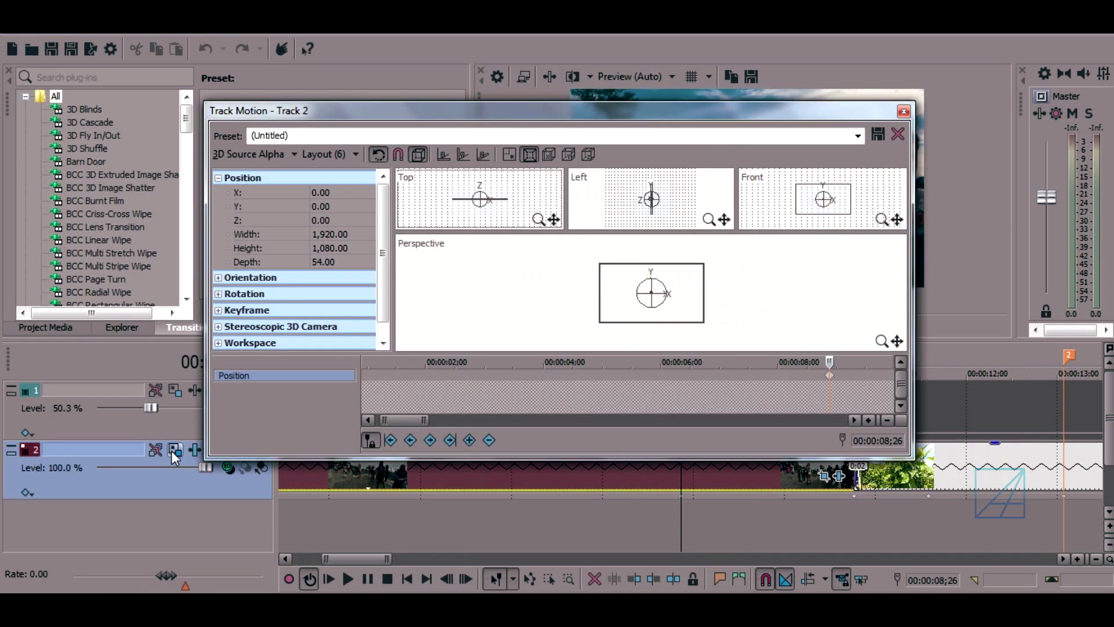
{"action": "left_click_drag", "start_coordinate": [358, 112], "coordinate": [122, 64]}
{"action": "left_click_drag", "start_coordinate": [480, 412], "coordinate": [489, 469]}
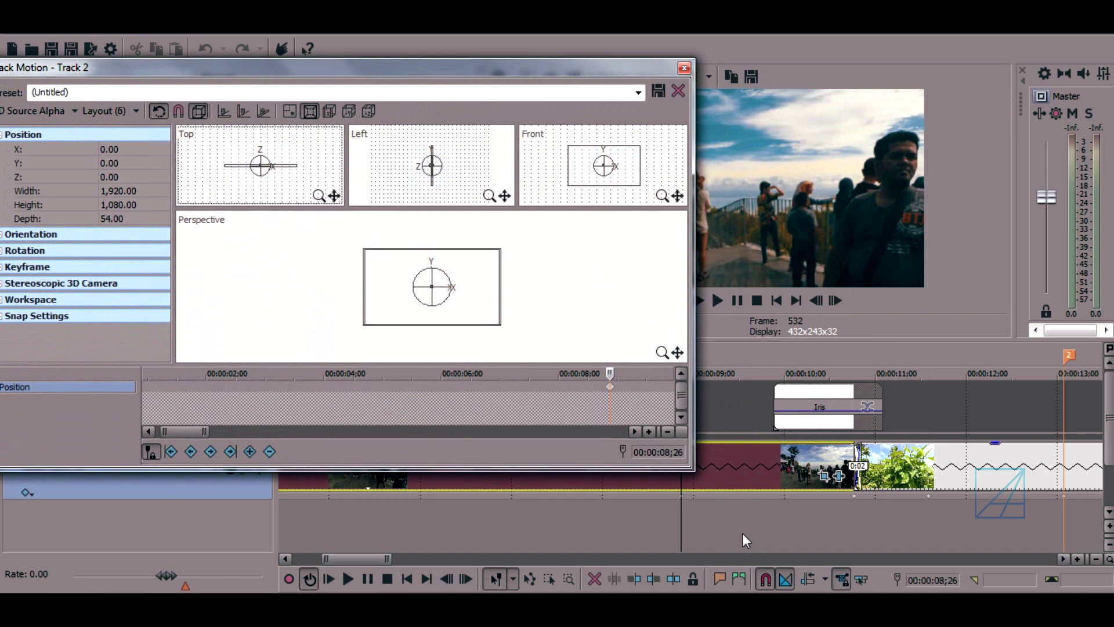
{"action": "left_click", "coordinate": [685, 499]}
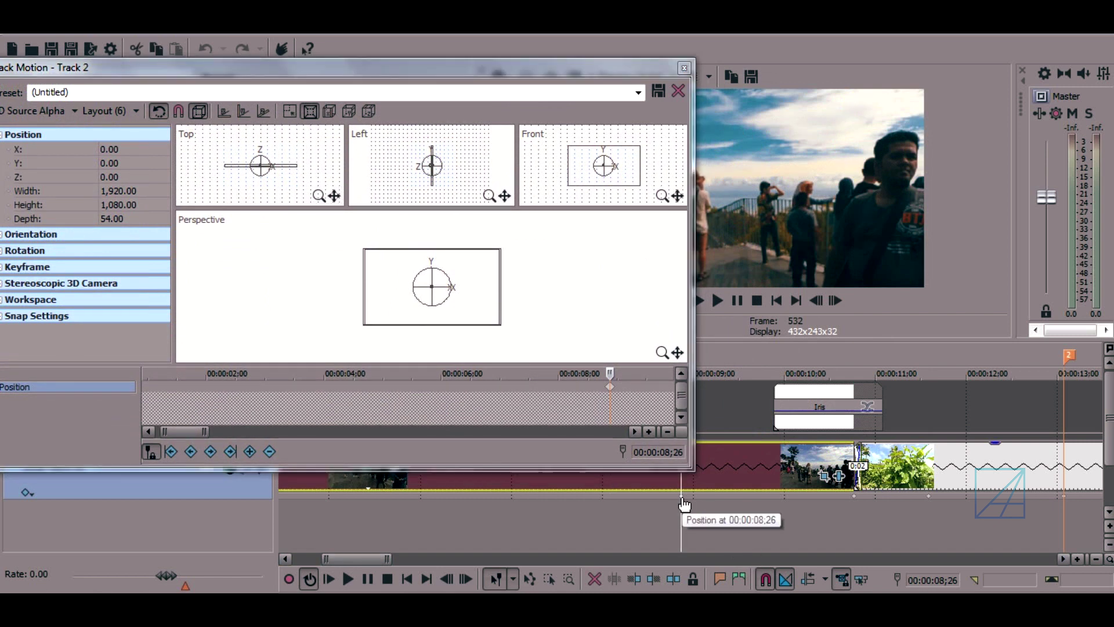
{"action": "left_click_drag", "start_coordinate": [521, 63], "coordinate": [357, 67]}
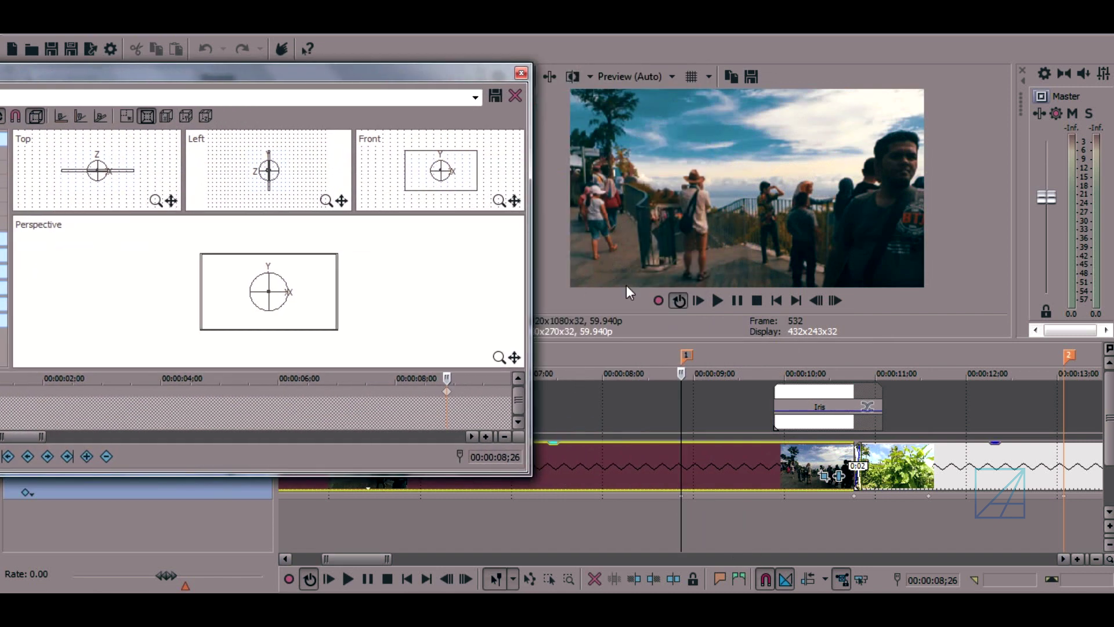
{"action": "left_click", "coordinate": [690, 359]}
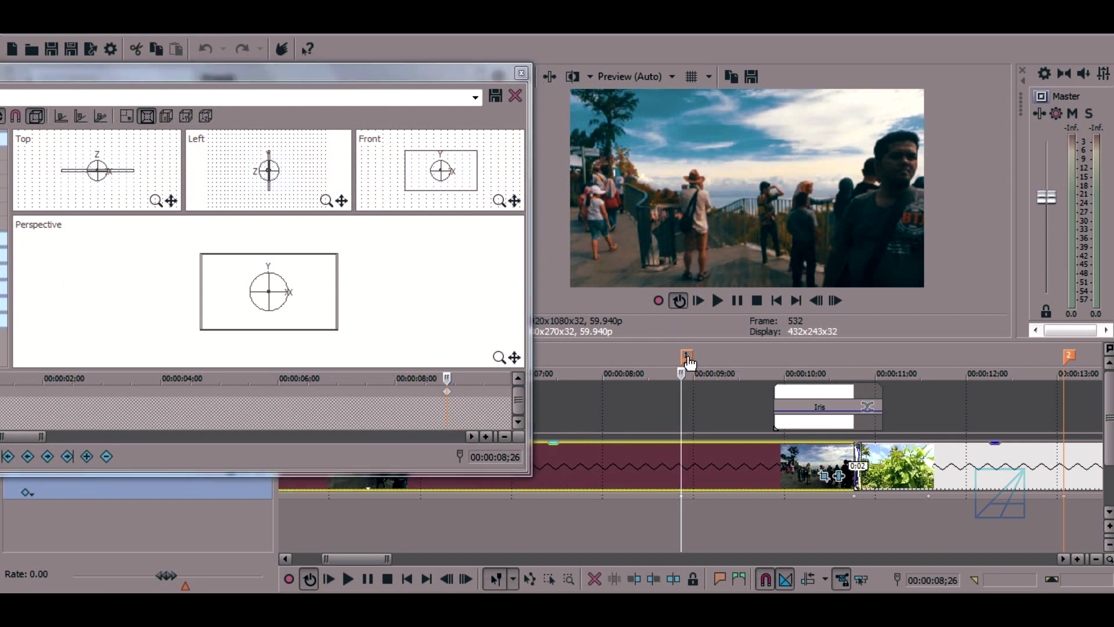
{"action": "left_click_drag", "start_coordinate": [397, 86], "coordinate": [462, 70]}
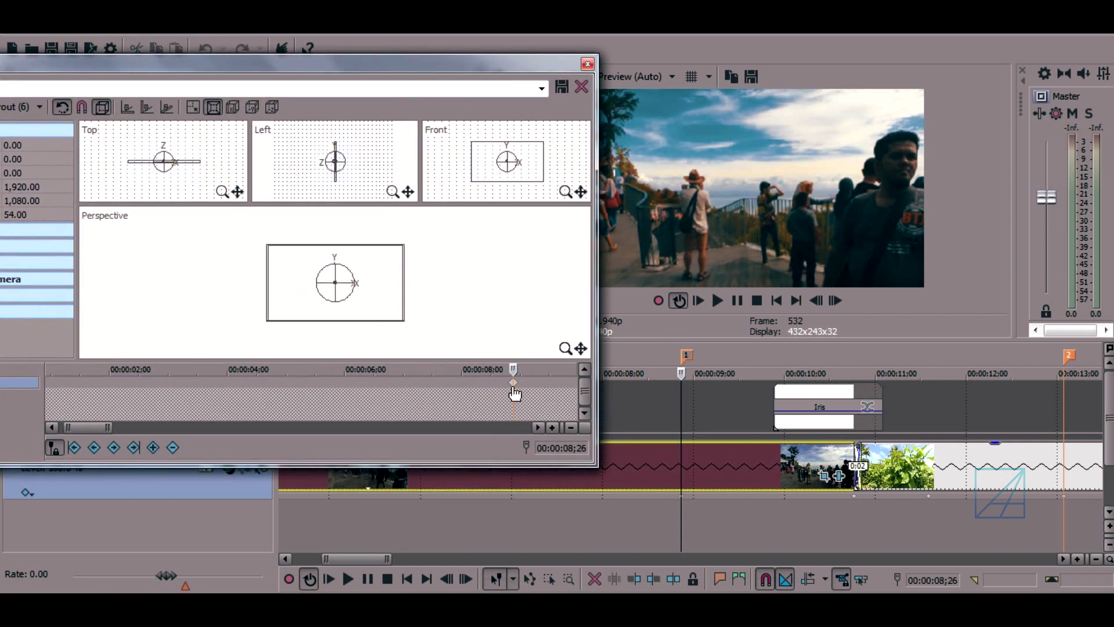
Preview the track motion from the keyframe at marker 1 up to the cut between the clips.
{"action": "scroll", "coordinate": [522, 401], "scroll_direction": "up", "scroll_amount": 3}
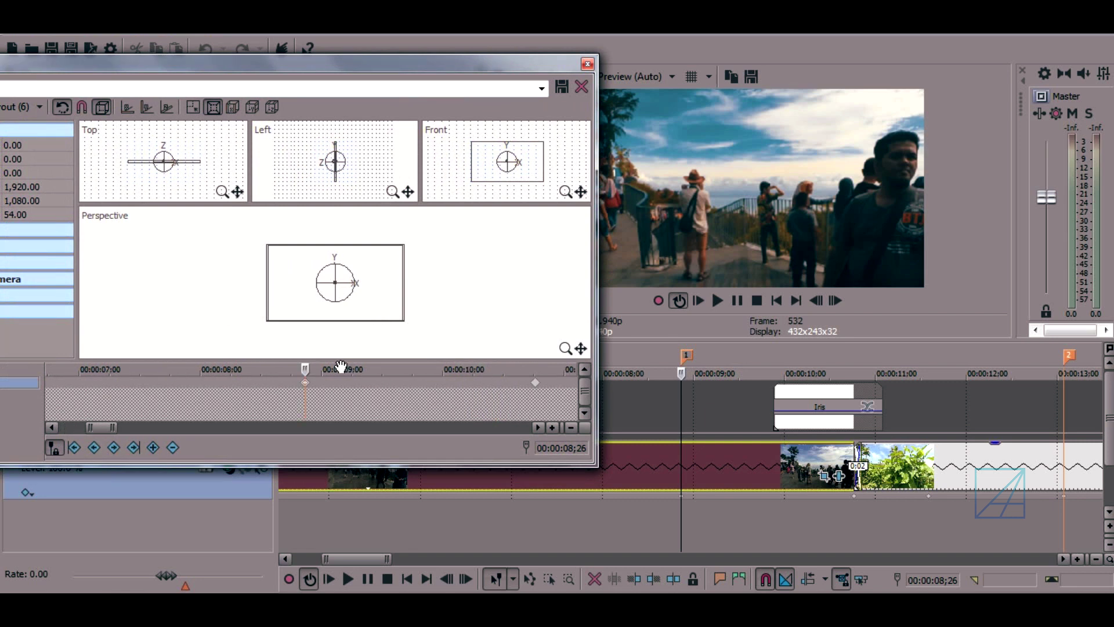
{"action": "left_click", "coordinate": [679, 552]}
{"action": "key", "text": "space"}
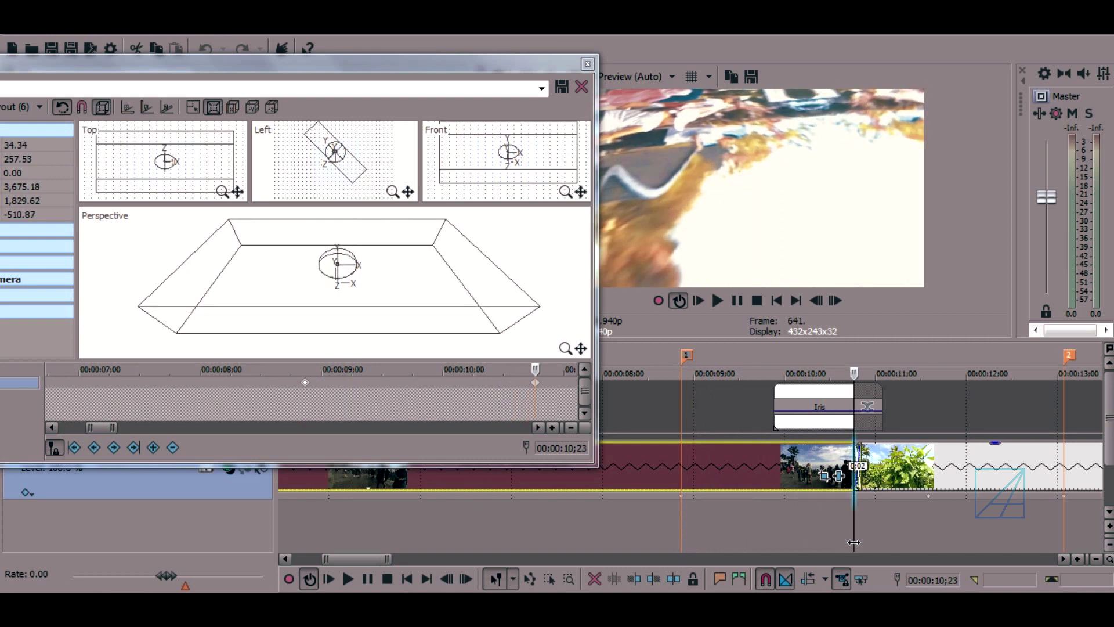
Select the position keyframe at 00:00:10;23 and examine the tilted box in the Front and Perspective views.
{"action": "scroll", "coordinate": [906, 506], "scroll_direction": "up", "scroll_amount": 8}
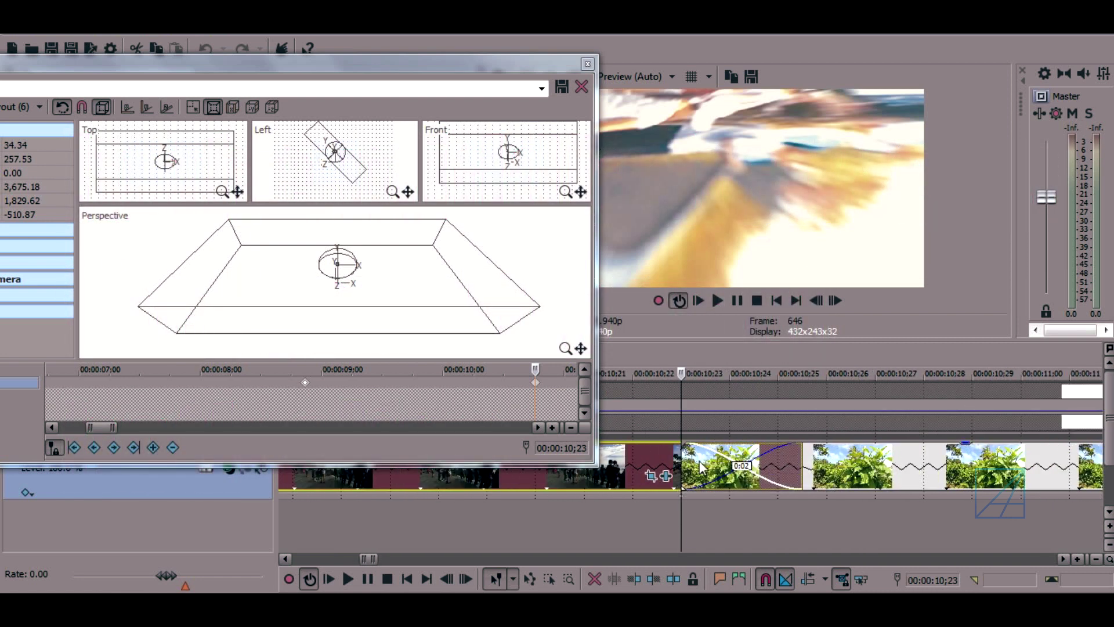
{"action": "left_click", "coordinate": [530, 384]}
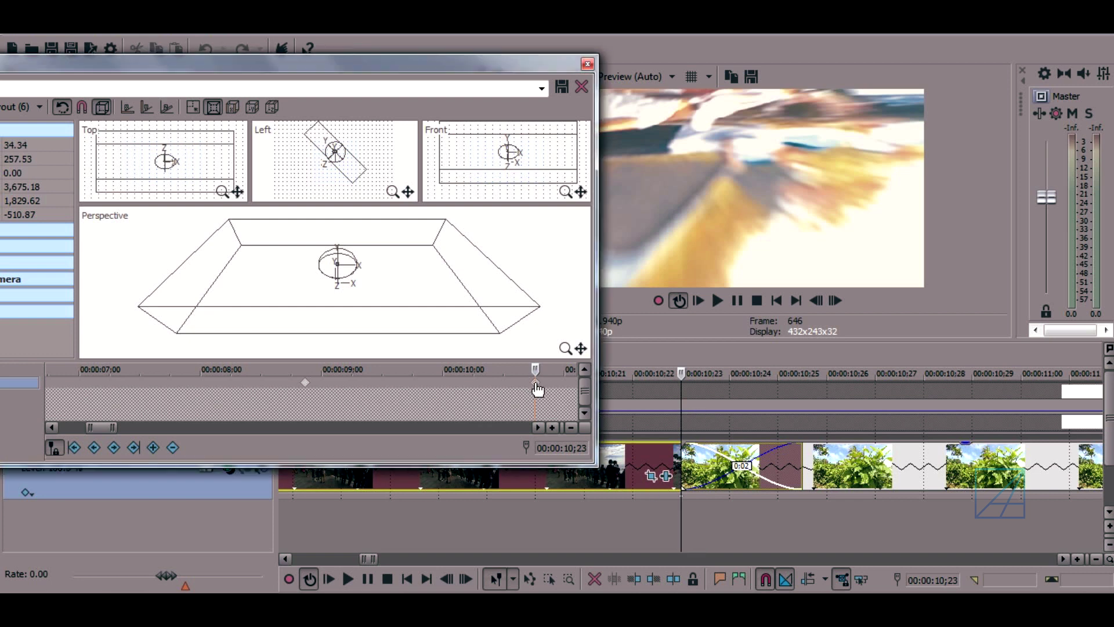
{"action": "scroll", "coordinate": [491, 174], "scroll_direction": "down", "scroll_amount": 2}
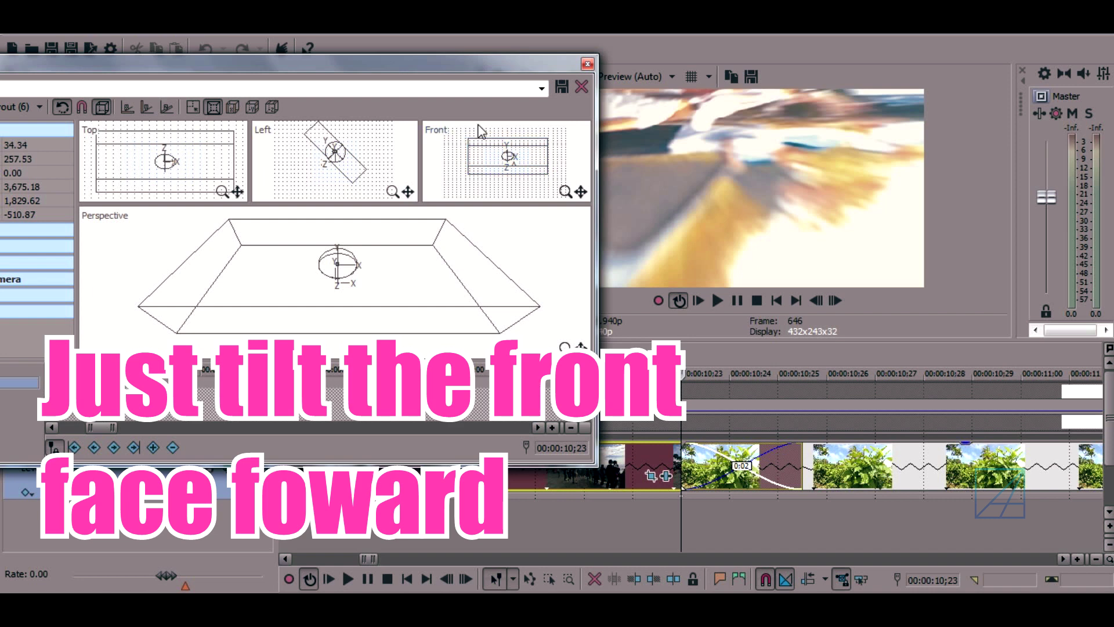
{"action": "scroll", "coordinate": [398, 248], "scroll_direction": "down", "scroll_amount": 3}
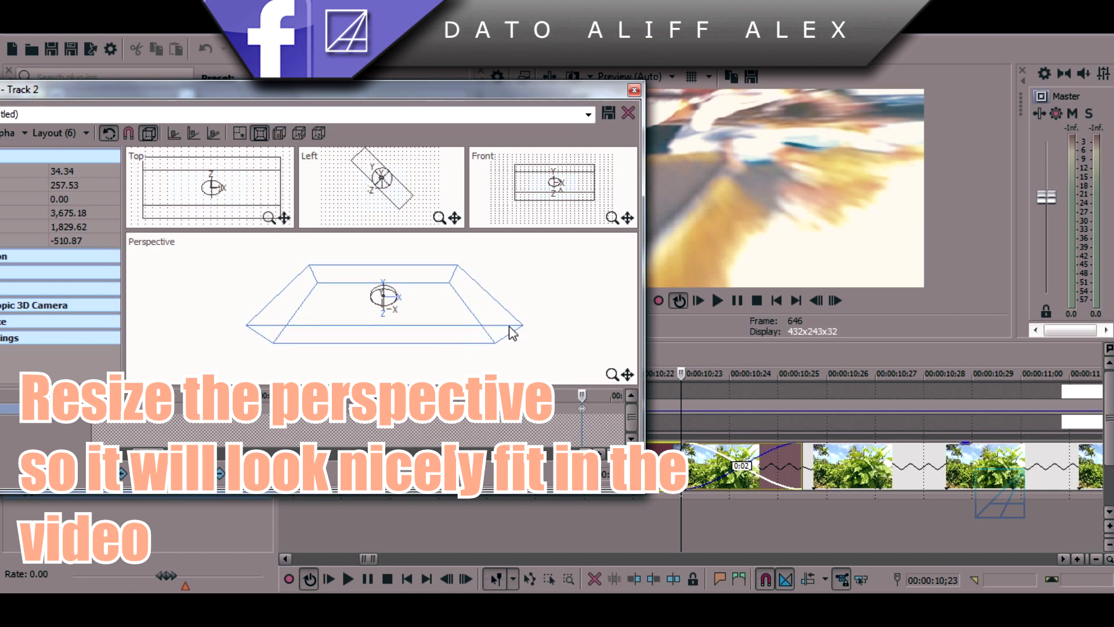
{"action": "left_click_drag", "start_coordinate": [296, 89], "coordinate": [388, 86]}
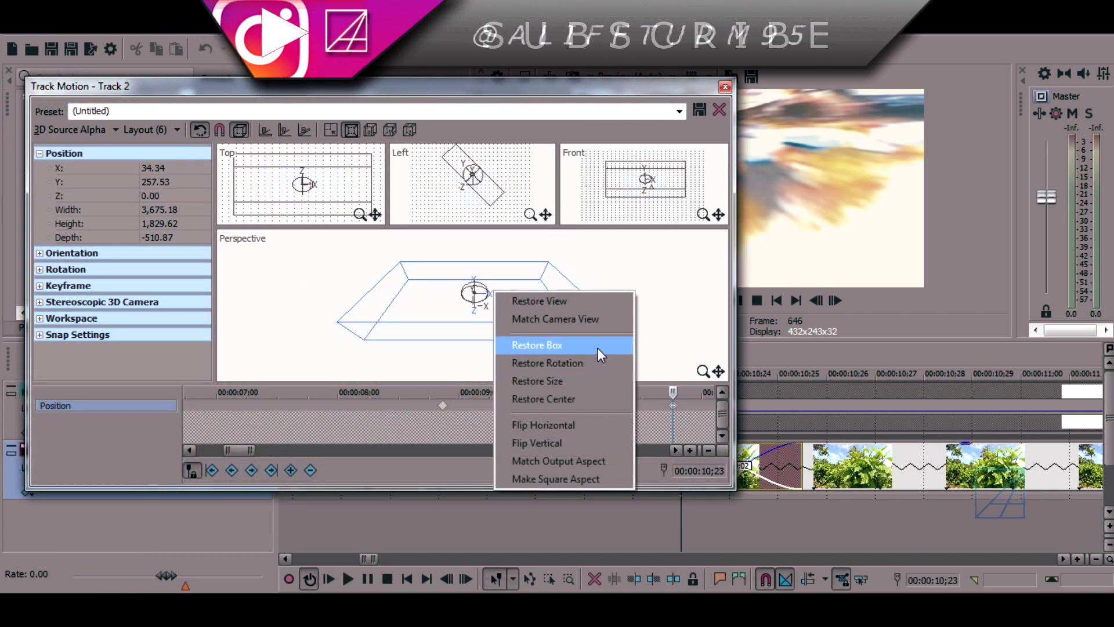
Restore the box at the 00:00:10;23 track motion keyframe to its default and tilt it back about its X axis.
{"action": "left_click", "coordinate": [598, 347]}
{"action": "left_click_drag", "start_coordinate": [498, 94], "coordinate": [400, 105]}
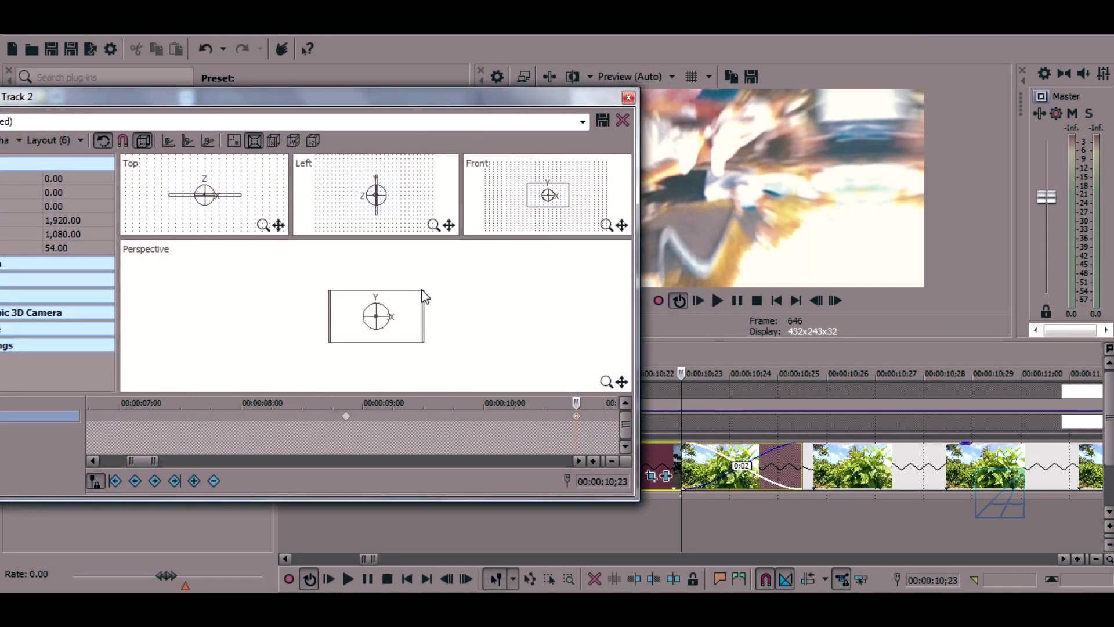
{"action": "left_click_drag", "start_coordinate": [424, 342], "coordinate": [447, 355]}
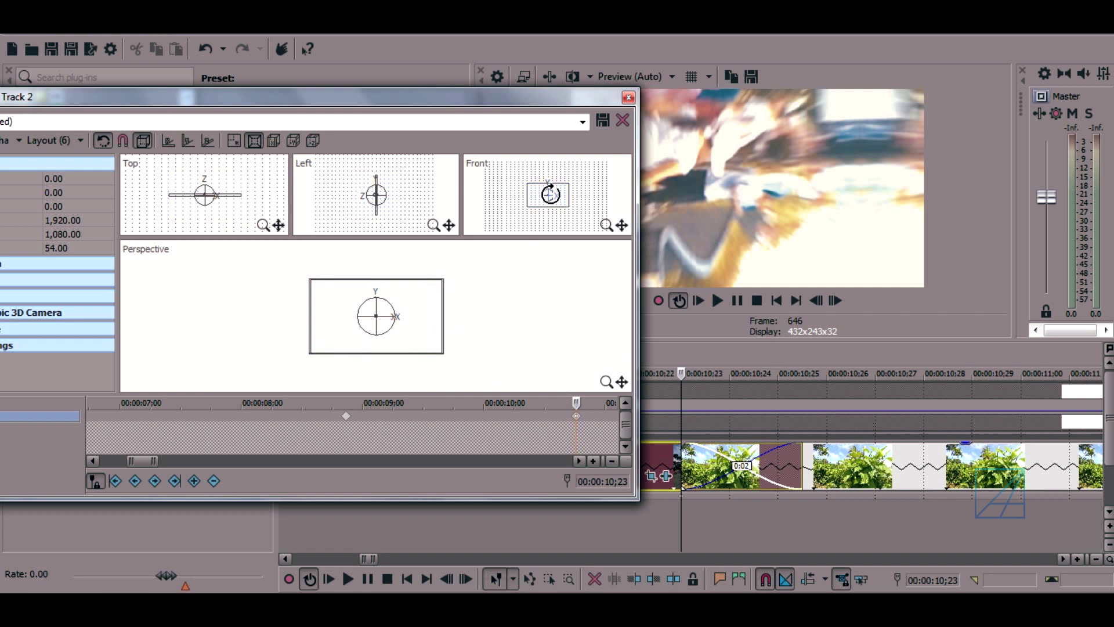
{"action": "left_click", "coordinate": [252, 141]}
{"action": "mouse_move", "coordinate": [549, 192]}
{"action": "left_mouse_down"}
{"action": "mouse_move", "coordinate": [549, 174]}
{"action": "mouse_move", "coordinate": [549, 194]}
{"action": "left_mouse_up"}
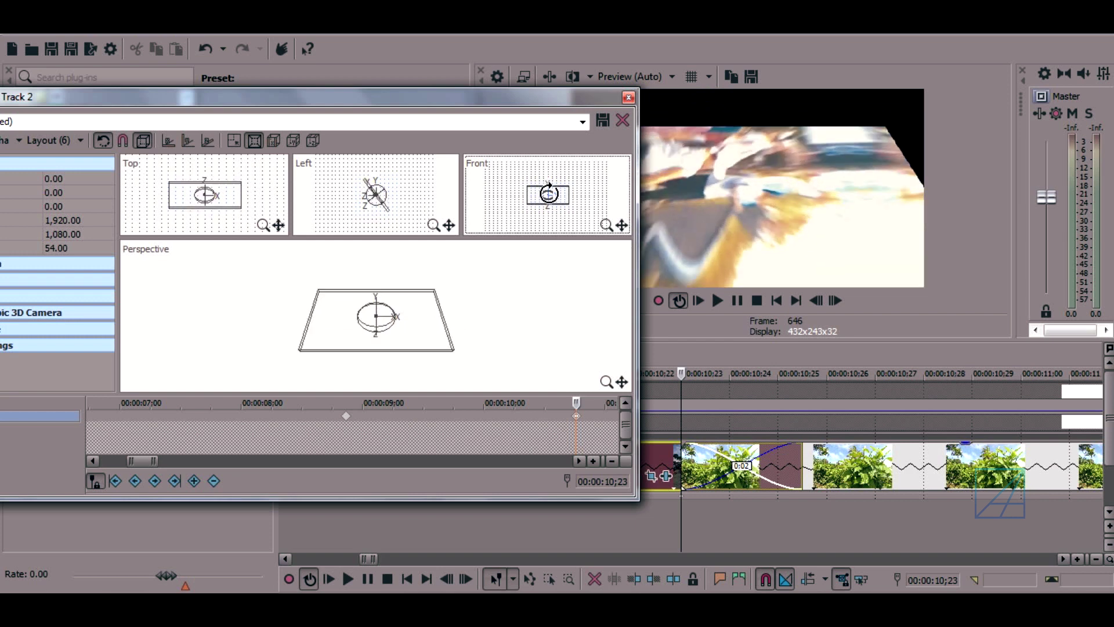
Enlarge the tilted box to about 2,716 by 1,493 and shift it to about X -71.50, Y 202.58, filling the frame.
{"action": "left_click_drag", "start_coordinate": [522, 97], "coordinate": [457, 84]}
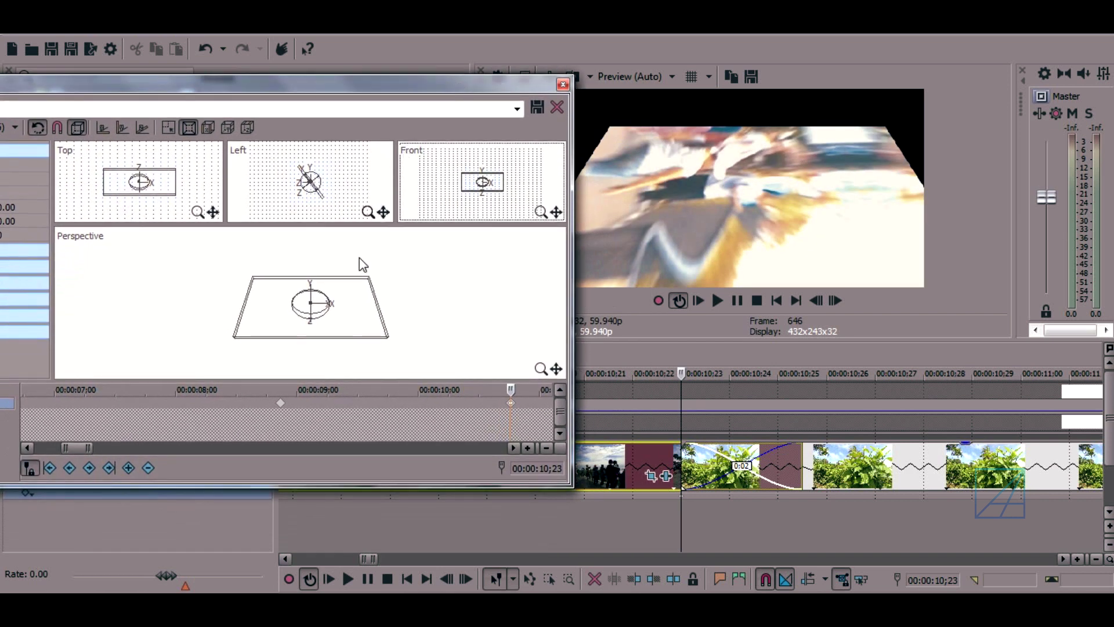
{"action": "left_click_drag", "start_coordinate": [370, 283], "coordinate": [395, 265]}
{"action": "left_click_drag", "start_coordinate": [367, 312], "coordinate": [365, 280]}
{"action": "left_click_drag", "start_coordinate": [398, 86], "coordinate": [459, 119]}
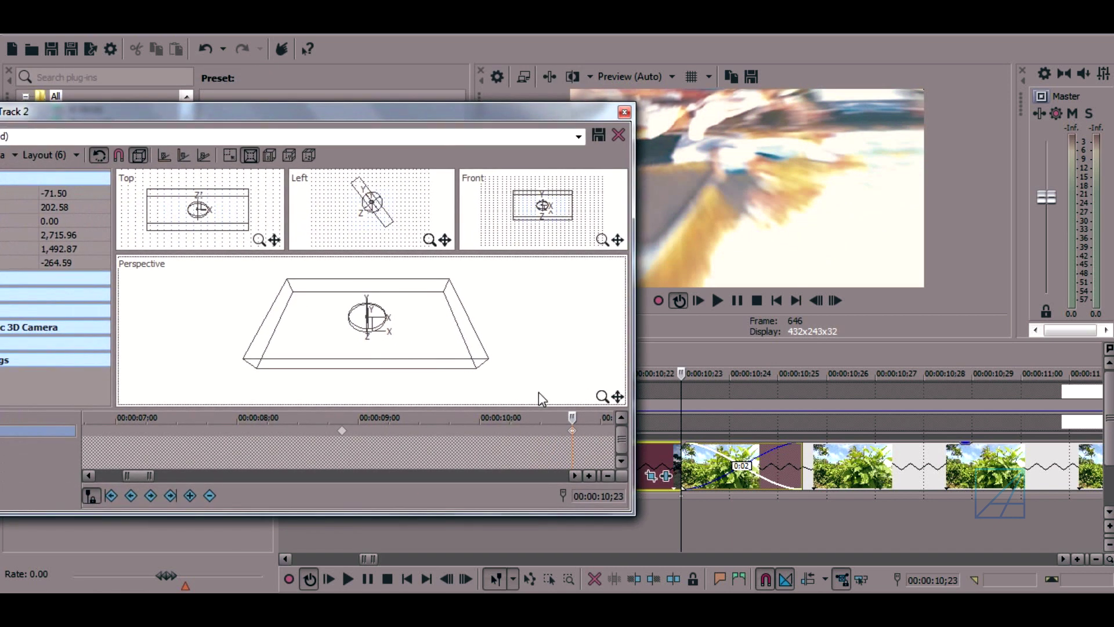
Select the last position keyframe at 00:00:13;02 on marker 2 and examine its box and the video preview.
{"action": "left_click_drag", "start_coordinate": [571, 417], "coordinate": [568, 462]}
{"action": "scroll", "coordinate": [569, 462], "scroll_direction": "down", "scroll_amount": 5}
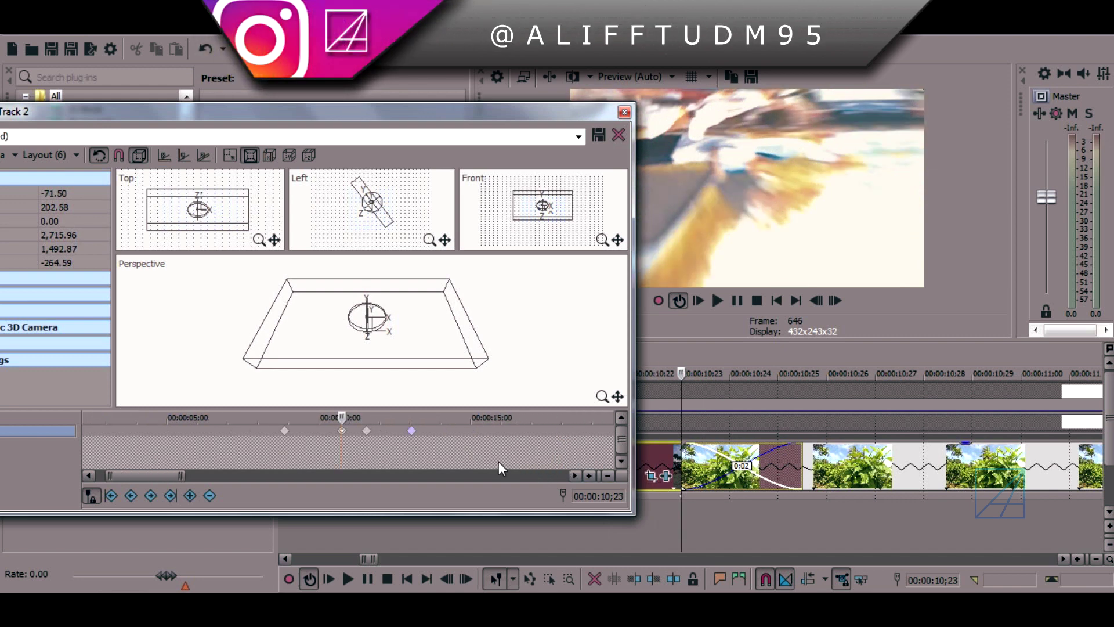
{"action": "left_click", "coordinate": [413, 432]}
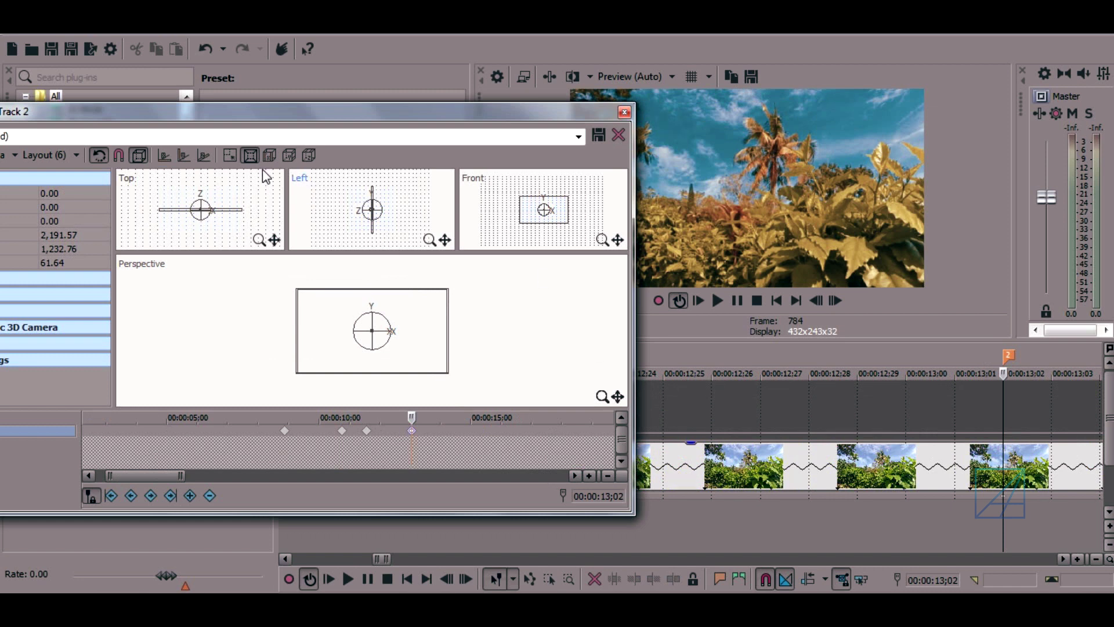
{"action": "left_click_drag", "start_coordinate": [237, 102], "coordinate": [279, 92]}
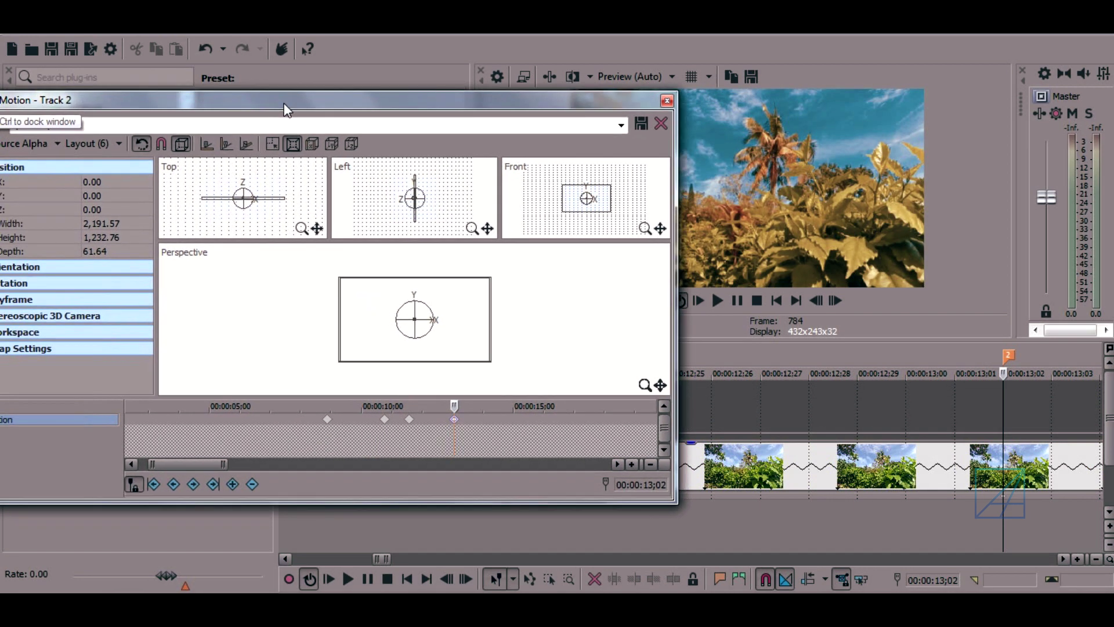
Delete the middle position keyframe at 00:00:11;17.
{"action": "left_click", "coordinate": [411, 428]}
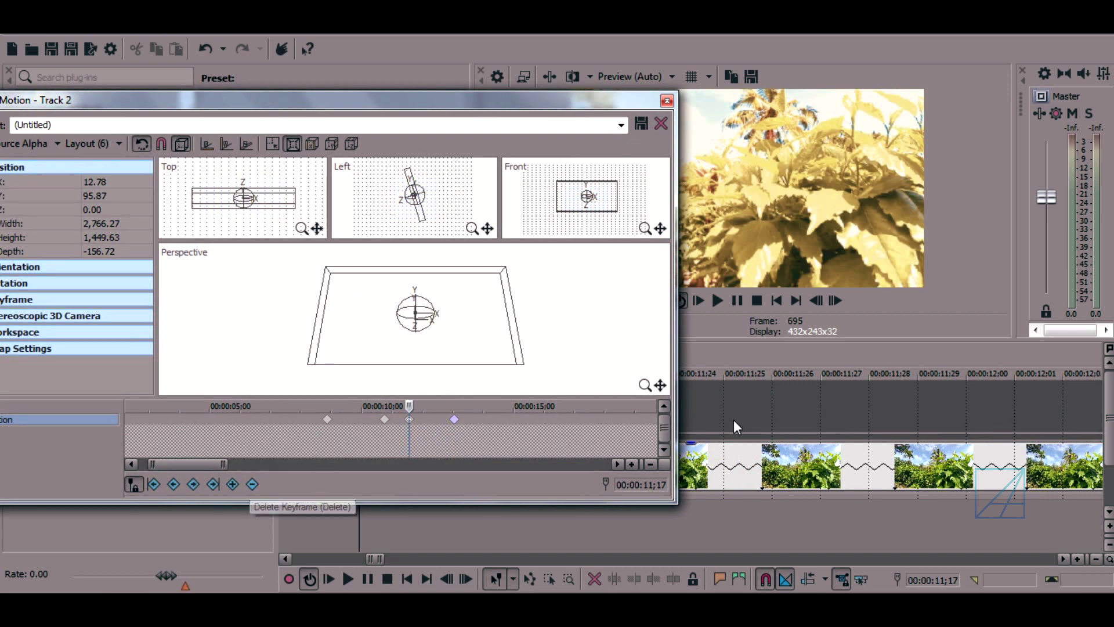
{"action": "left_click_drag", "start_coordinate": [555, 106], "coordinate": [640, 103]}
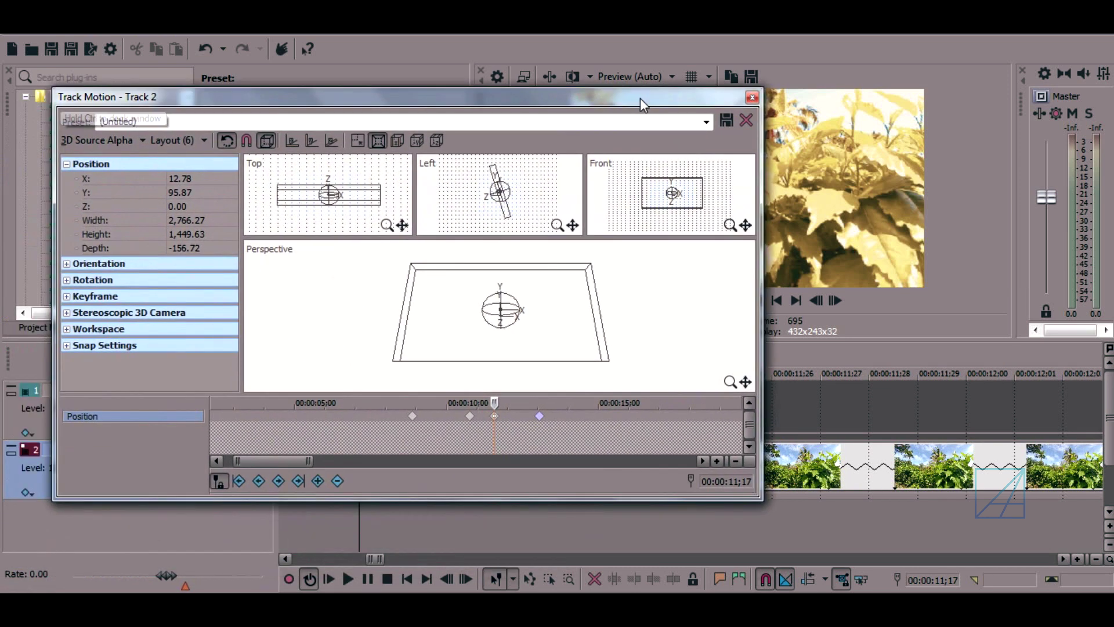
{"action": "left_click", "coordinate": [337, 481]}
Add a position keyframe at 00:00:12;00 and move it earlier to 00:00:11;16, closer to the distorted keyframe.
{"action": "scroll", "coordinate": [535, 442], "scroll_direction": "up", "scroll_amount": 2}
{"action": "scroll", "coordinate": [536, 443], "scroll_direction": "down", "scroll_amount": 2}
{"action": "mouse_move", "coordinate": [472, 409]}
{"action": "left_mouse_down"}
{"action": "mouse_move", "coordinate": [385, 412]}
{"action": "mouse_move", "coordinate": [506, 424]}
{"action": "mouse_move", "coordinate": [444, 435]}
{"action": "mouse_move", "coordinate": [483, 406]}
{"action": "left_mouse_up"}
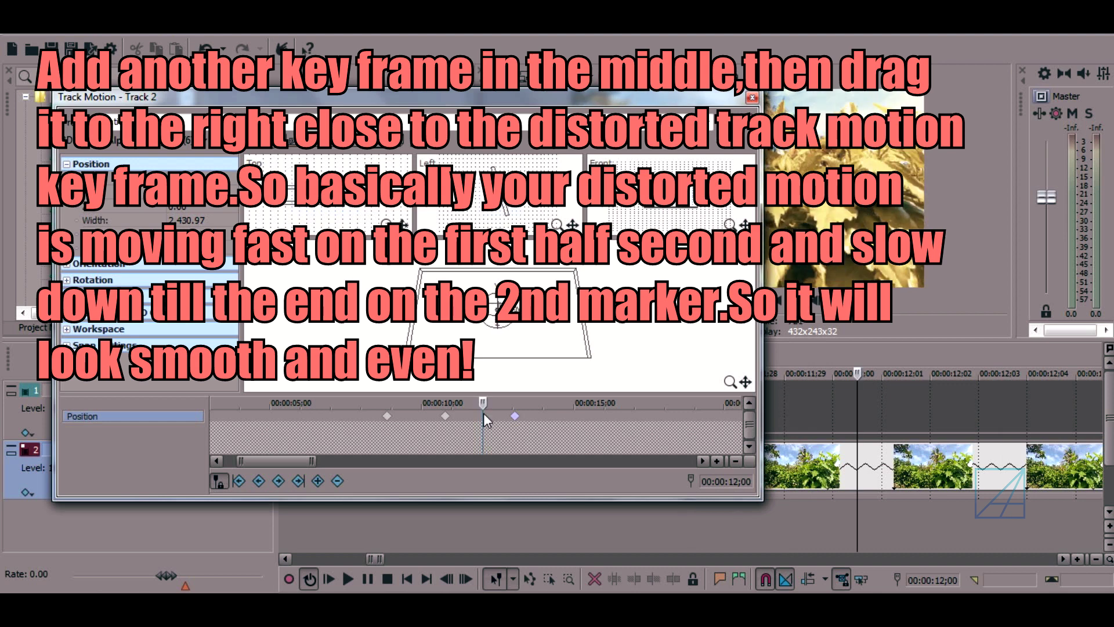
{"action": "left_click", "coordinate": [321, 480]}
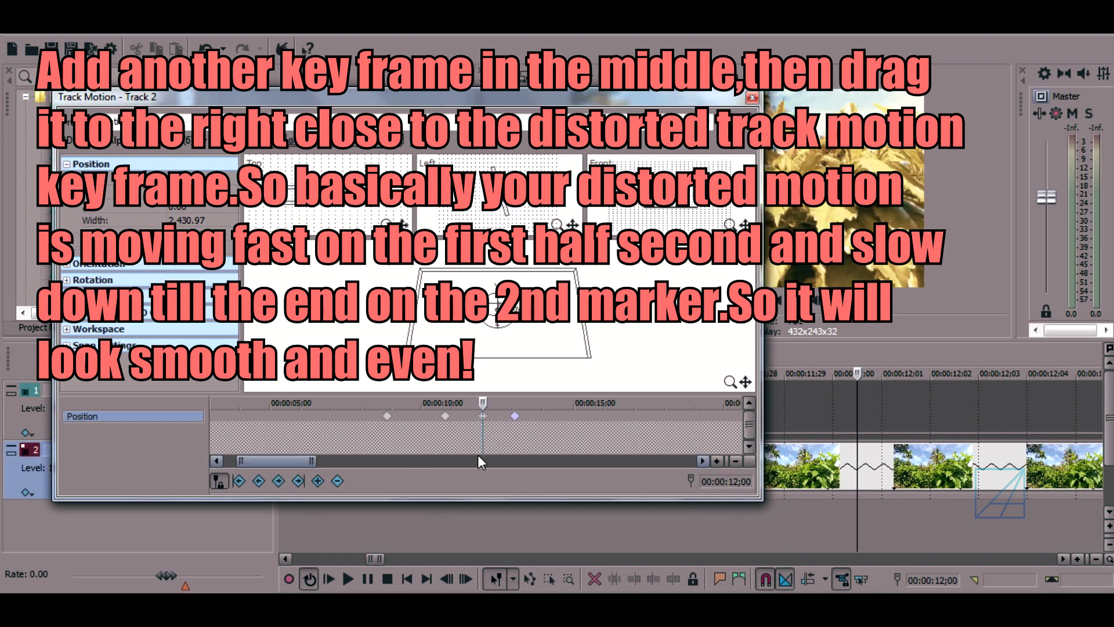
{"action": "left_click_drag", "start_coordinate": [481, 417], "coordinate": [468, 417]}
{"action": "left_click", "coordinate": [468, 417]}
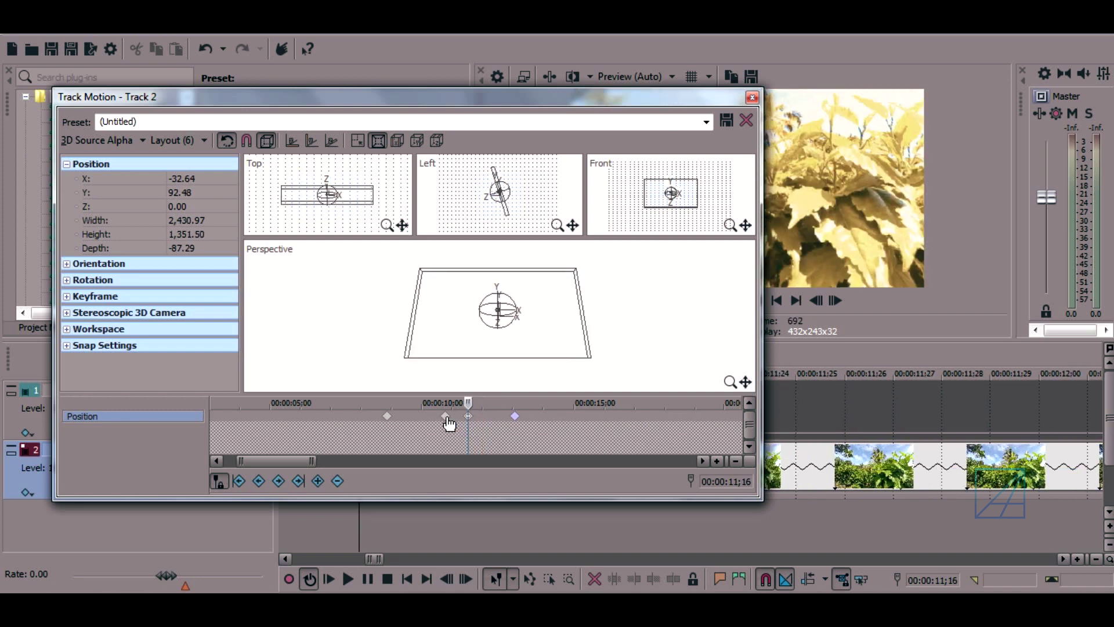
Preview the track motion from the tilted keyframe at 00:00:10;23 past marker 2 to 00:00:13;13, keeping the video preview uncovered.
{"action": "left_click", "coordinate": [446, 417]}
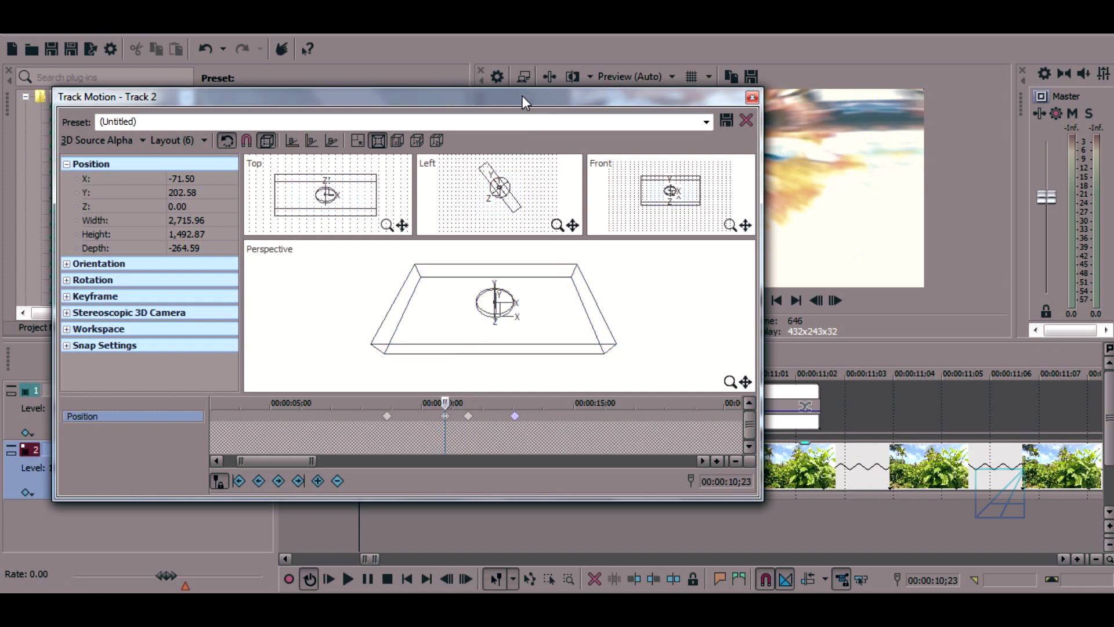
{"action": "left_click_drag", "start_coordinate": [532, 97], "coordinate": [353, 92]}
{"action": "left_click_drag", "start_coordinate": [268, 397], "coordinate": [348, 410]}
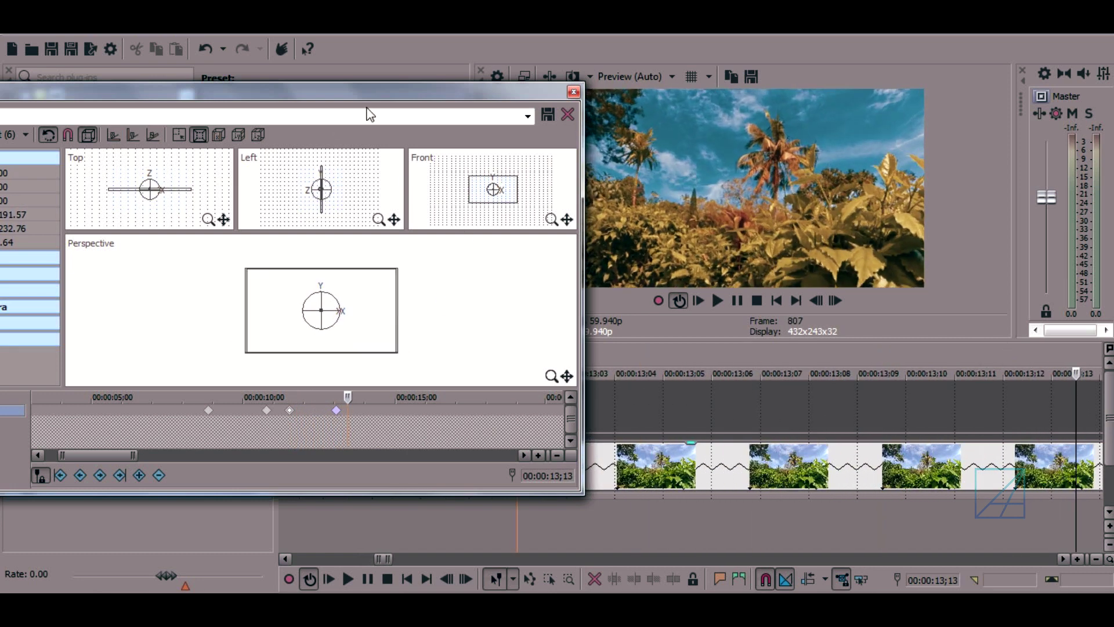
{"action": "left_click_drag", "start_coordinate": [527, 91], "coordinate": [646, 81]}
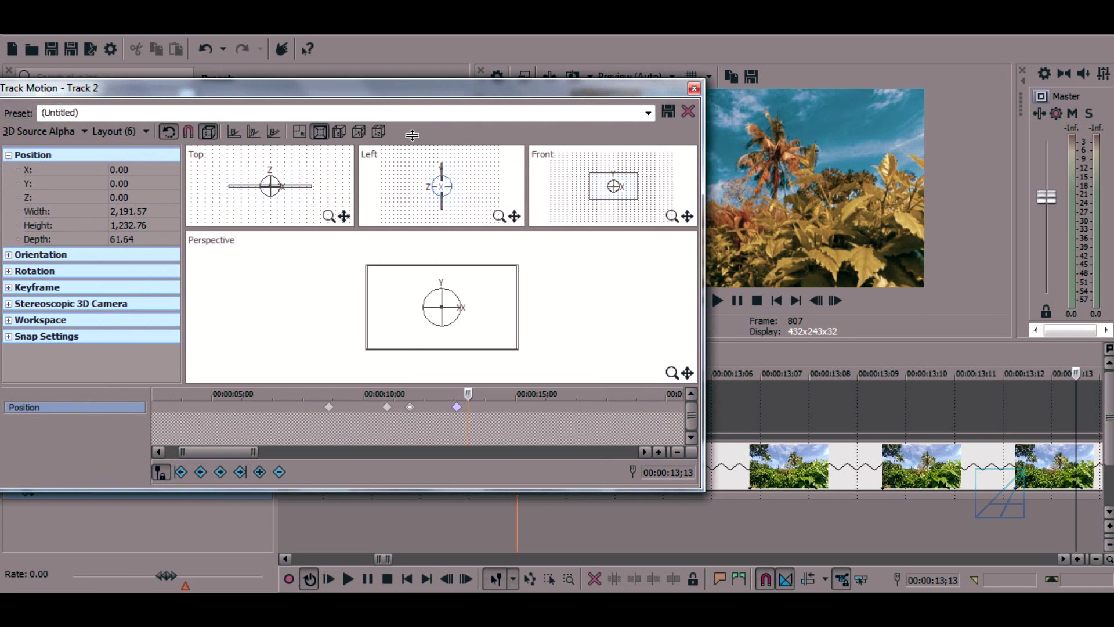
{"action": "left_click_drag", "start_coordinate": [480, 75], "coordinate": [591, 62]}
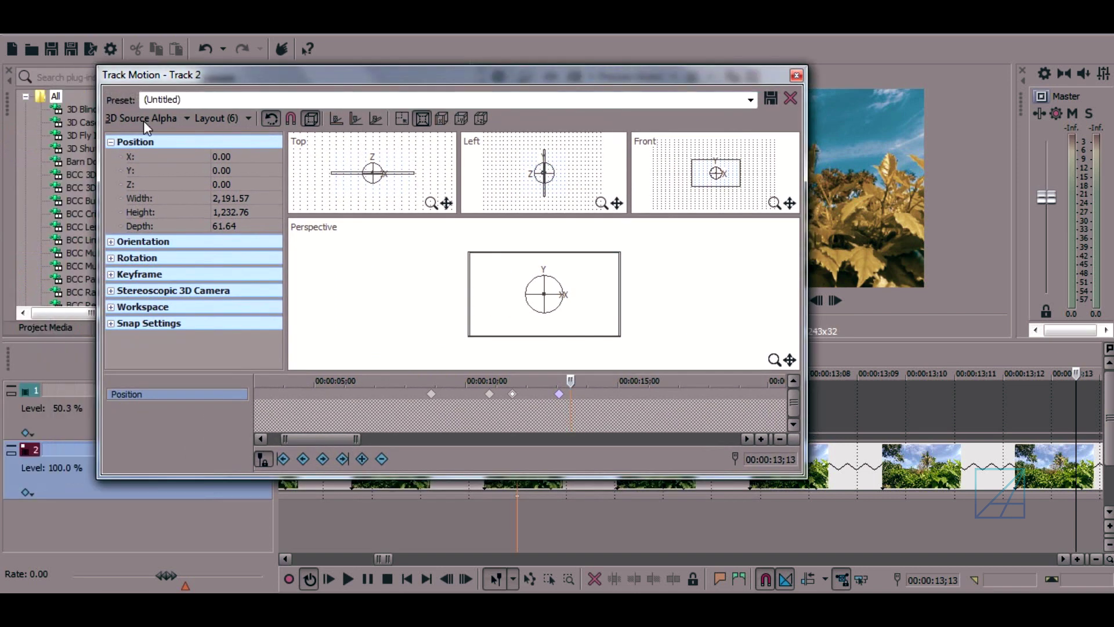
Check the last keyframe's interpolation type and set the position keyframe at 00:00:11;16 to Smooth.
{"action": "left_click", "coordinate": [513, 394]}
{"action": "left_click", "coordinate": [558, 395]}
{"action": "right_click", "coordinate": [559, 395]}
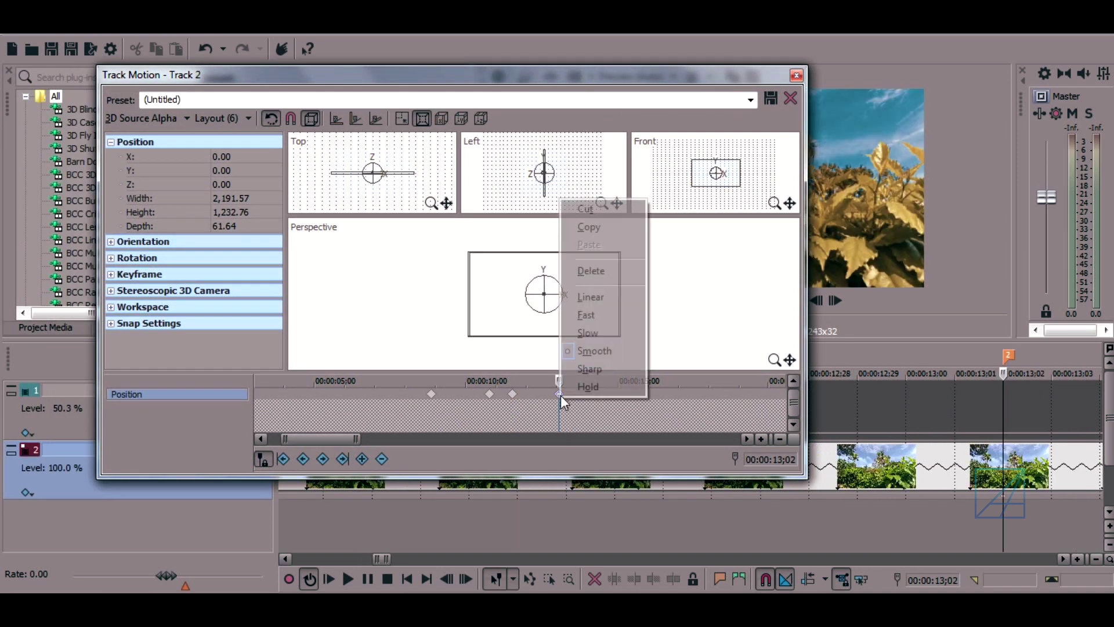
{"action": "left_click", "coordinate": [513, 394]}
{"action": "right_click", "coordinate": [514, 394]}
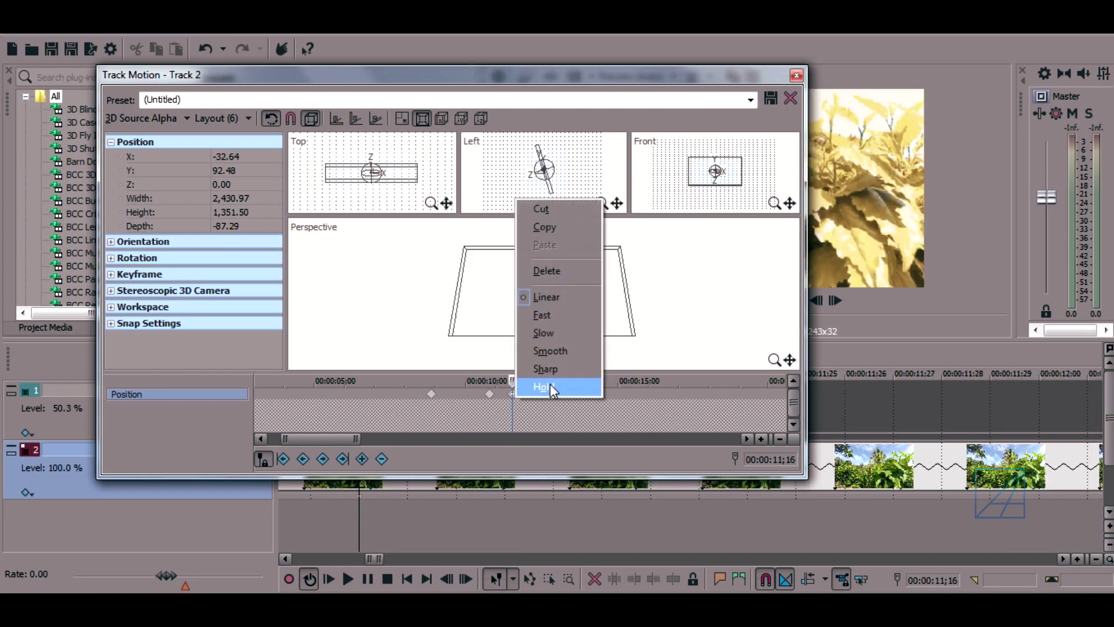
{"action": "left_click", "coordinate": [566, 350]}
Review the position keyframes at markers 1 and 00:00:10;23, then close Track Motion.
{"action": "left_click", "coordinate": [490, 394]}
{"action": "left_click", "coordinate": [432, 394]}
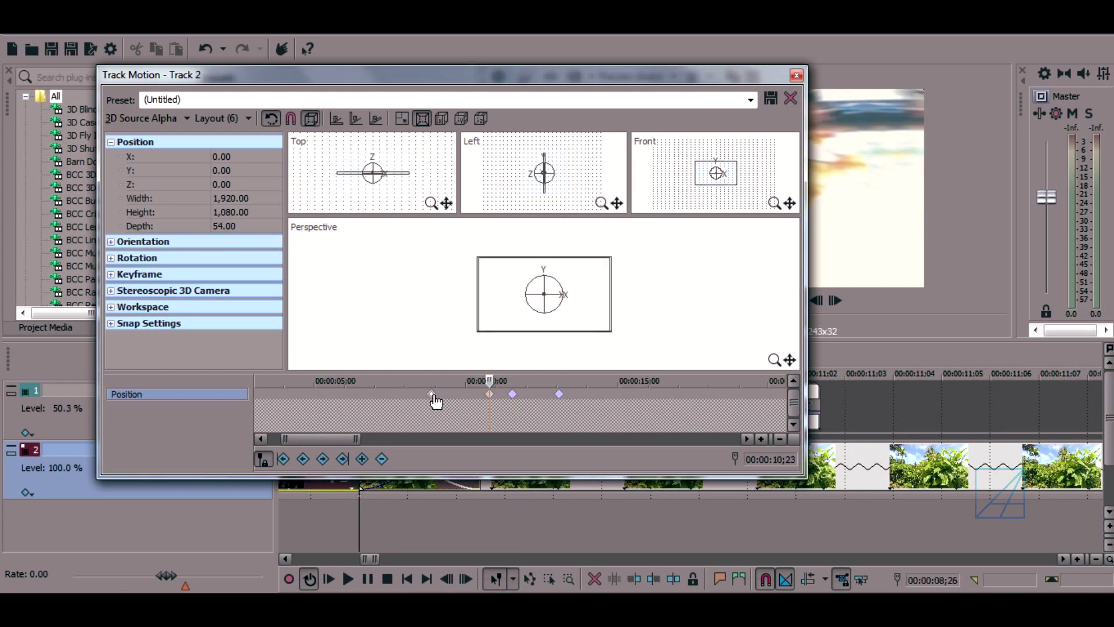
{"action": "left_click", "coordinate": [489, 394]}
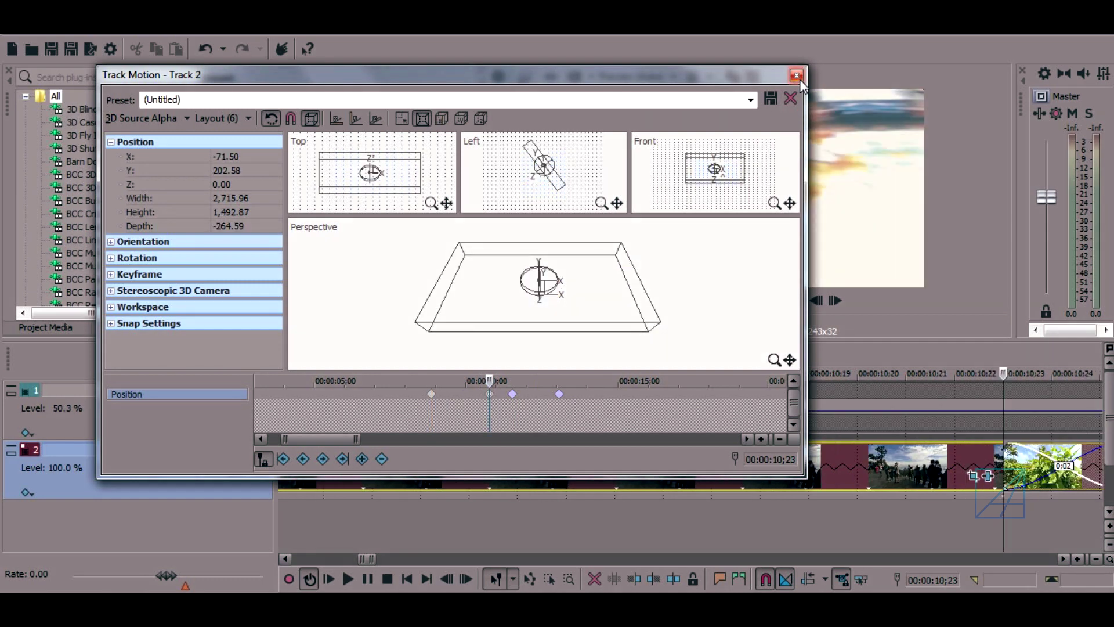
{"action": "left_click", "coordinate": [797, 76]}
Place the playhead on marker 1 at 00:00:08;26 and open Event Pan/Crop for the first clip.
{"action": "scroll", "coordinate": [804, 472], "scroll_direction": "down", "scroll_amount": 3}
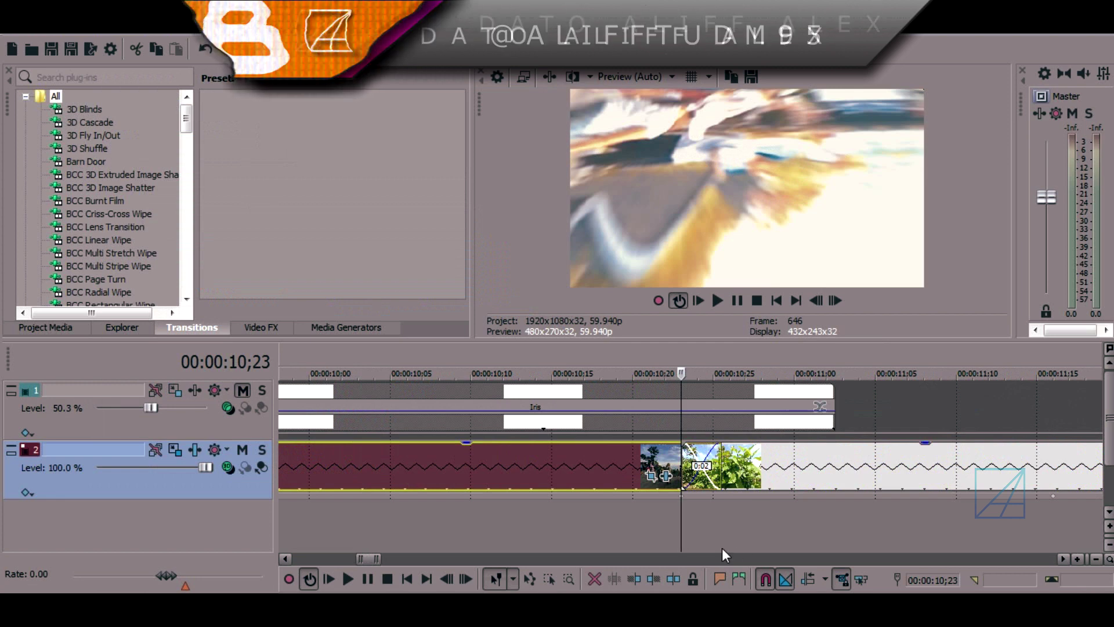
{"action": "scroll", "coordinate": [638, 452], "scroll_direction": "down", "scroll_amount": 4}
{"action": "left_click", "coordinate": [614, 456]}
{"action": "scroll", "coordinate": [616, 455], "scroll_direction": "down", "scroll_amount": 5}
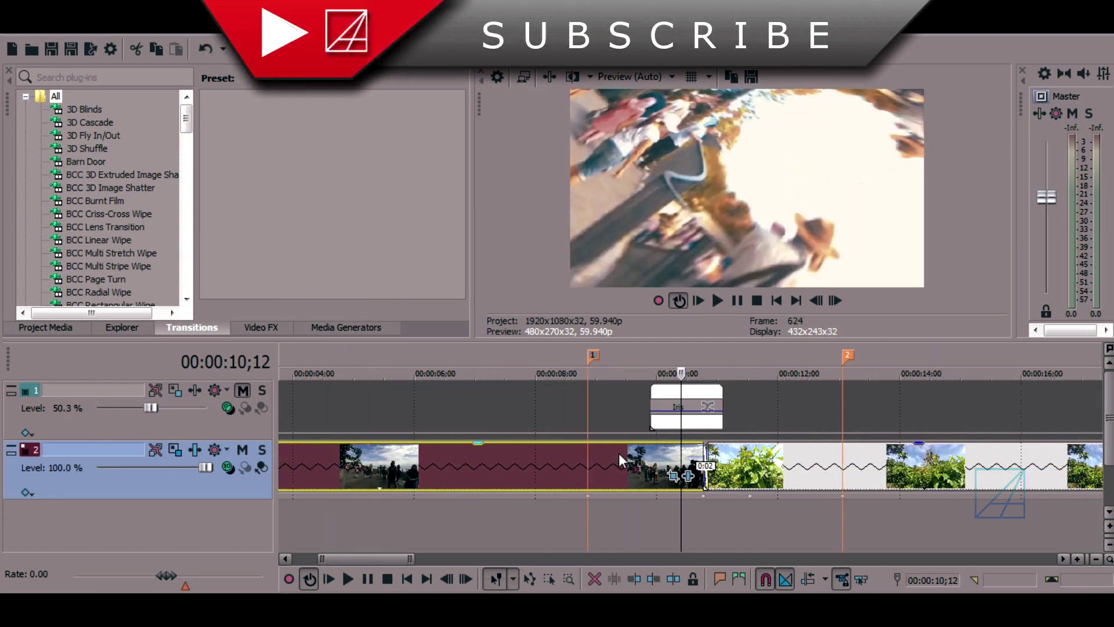
{"action": "left_click", "coordinate": [638, 460]}
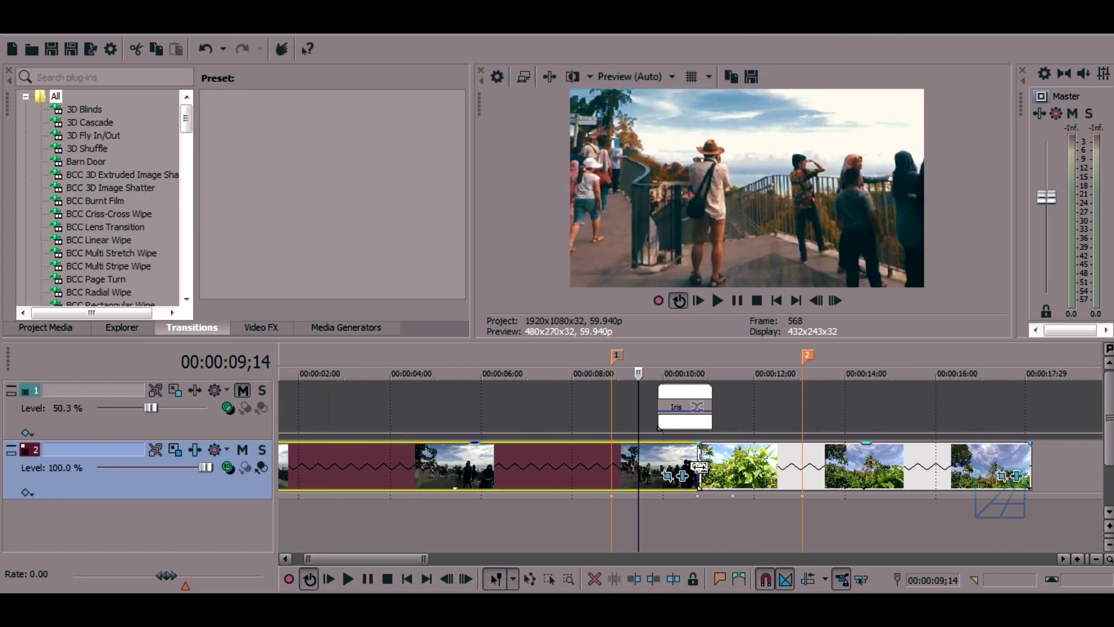
{"action": "left_click_drag", "start_coordinate": [638, 468], "coordinate": [612, 495]}
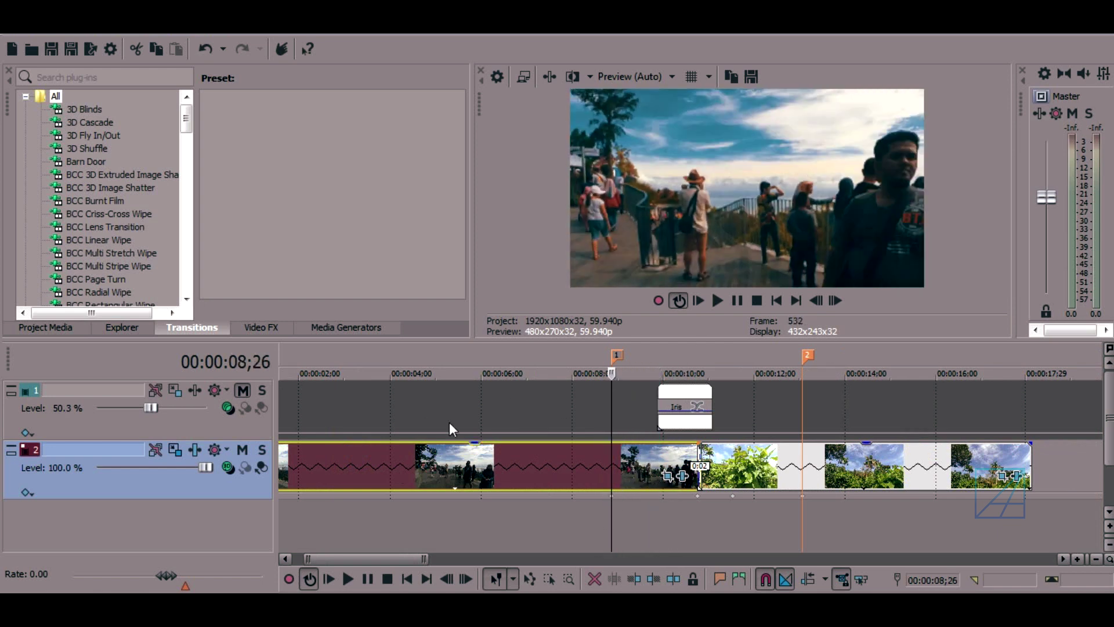
{"action": "left_click", "coordinate": [668, 478]}
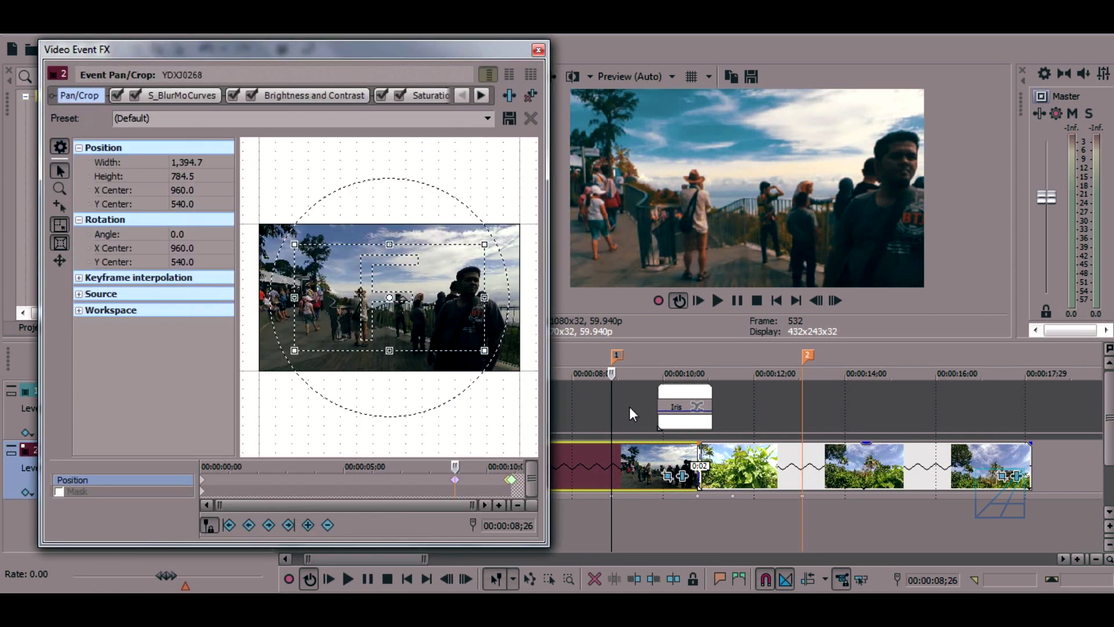
Check the pan/crop keyframe at marker 1 and preview the crop motion leading up to it from the clip's start.
{"action": "left_click", "coordinate": [620, 357]}
{"action": "left_click", "coordinate": [456, 482]}
{"action": "left_click_drag", "start_coordinate": [450, 469], "coordinate": [443, 469]}
{"action": "left_click", "coordinate": [203, 487]}
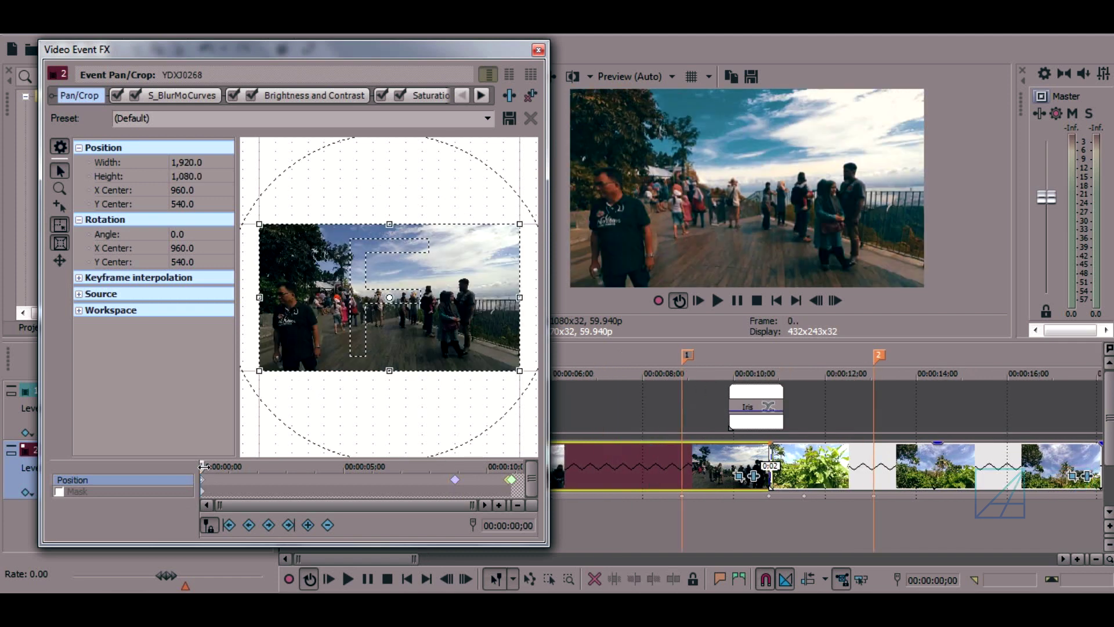
{"action": "left_click_drag", "start_coordinate": [204, 469], "coordinate": [445, 472]}
Go to the second-to-last pan/crop keyframe near 00:00:10;21 and examine its crop frame.
{"action": "scroll", "coordinate": [501, 494], "scroll_direction": "up", "scroll_amount": 3}
{"action": "scroll", "coordinate": [502, 494], "scroll_direction": "up", "scroll_amount": 2}
{"action": "left_click", "coordinate": [504, 480]}
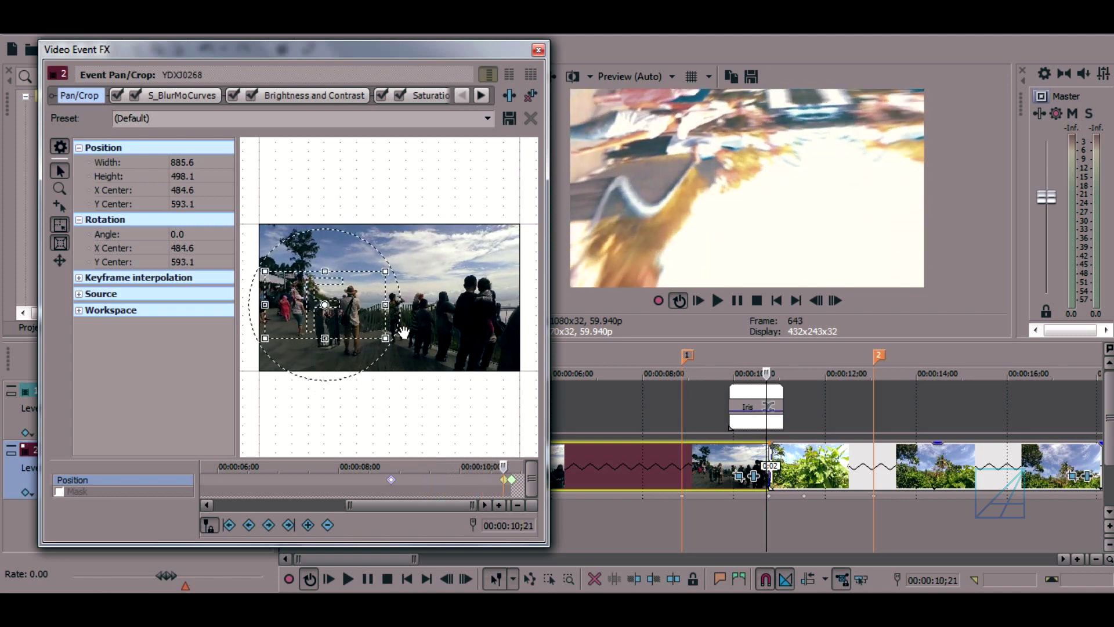
{"action": "scroll", "coordinate": [270, 295], "scroll_direction": "up", "scroll_amount": 1}
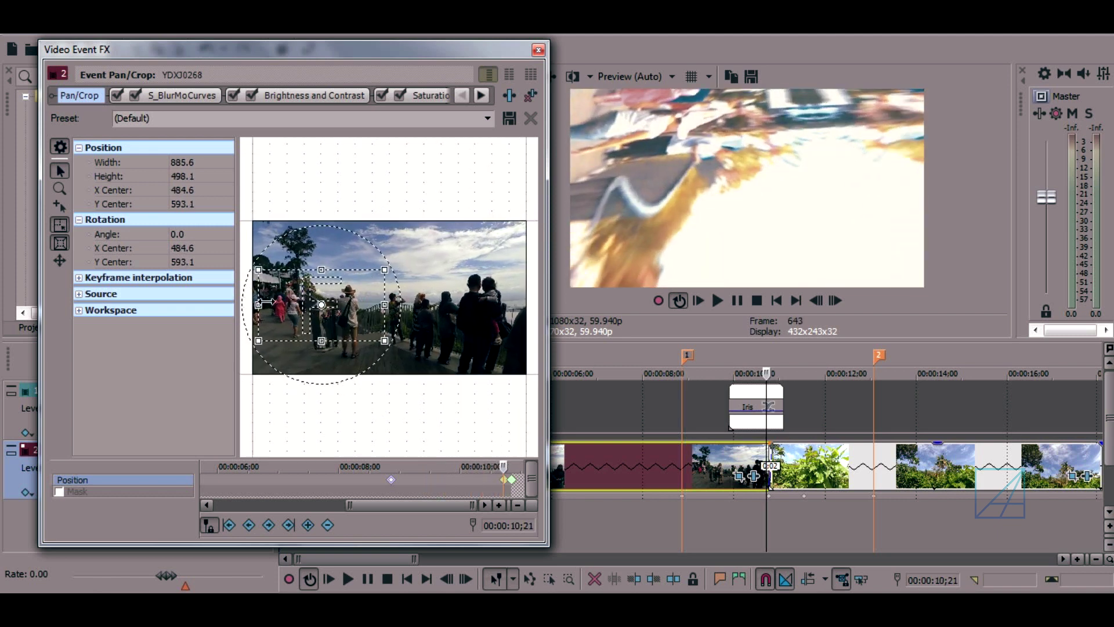
{"action": "scroll", "coordinate": [505, 479], "scroll_direction": "up", "scroll_amount": 2}
Examine the last pan/crop keyframe at 00:00:10;25, then step back frame by frame to 00:00:10;22.
{"action": "left_click", "coordinate": [492, 465]}
{"action": "left_click_drag", "start_coordinate": [493, 466], "coordinate": [510, 491]}
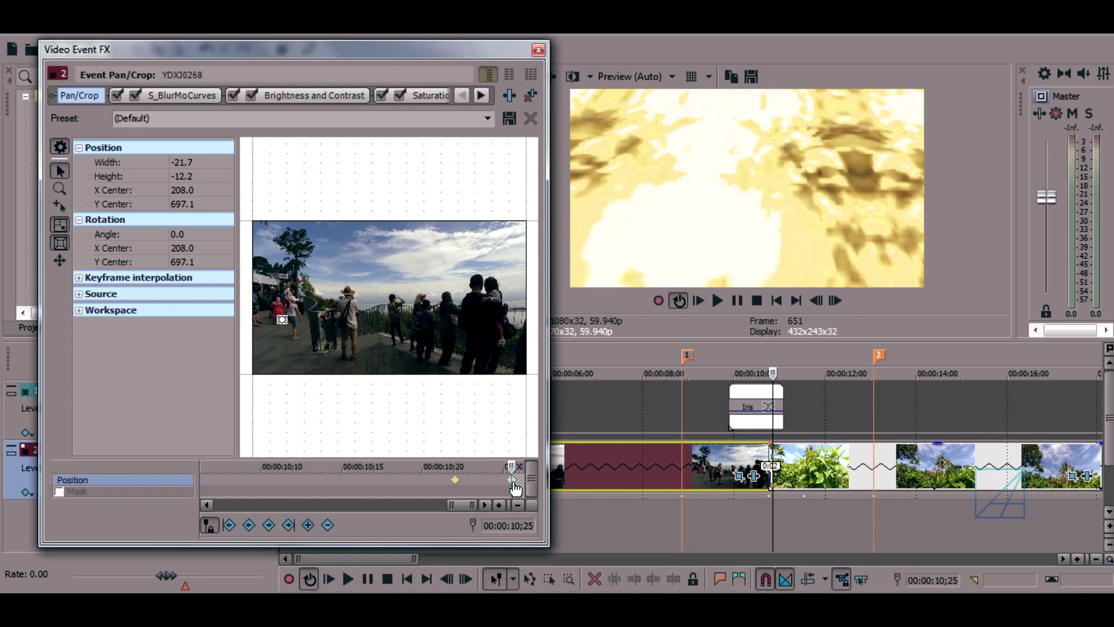
{"action": "key", "text": "Left"}
{"action": "key", "text": "Left"}
{"action": "key", "text": "Left"}
{"action": "key", "text": "Left"}
{"action": "key", "text": "Left"}
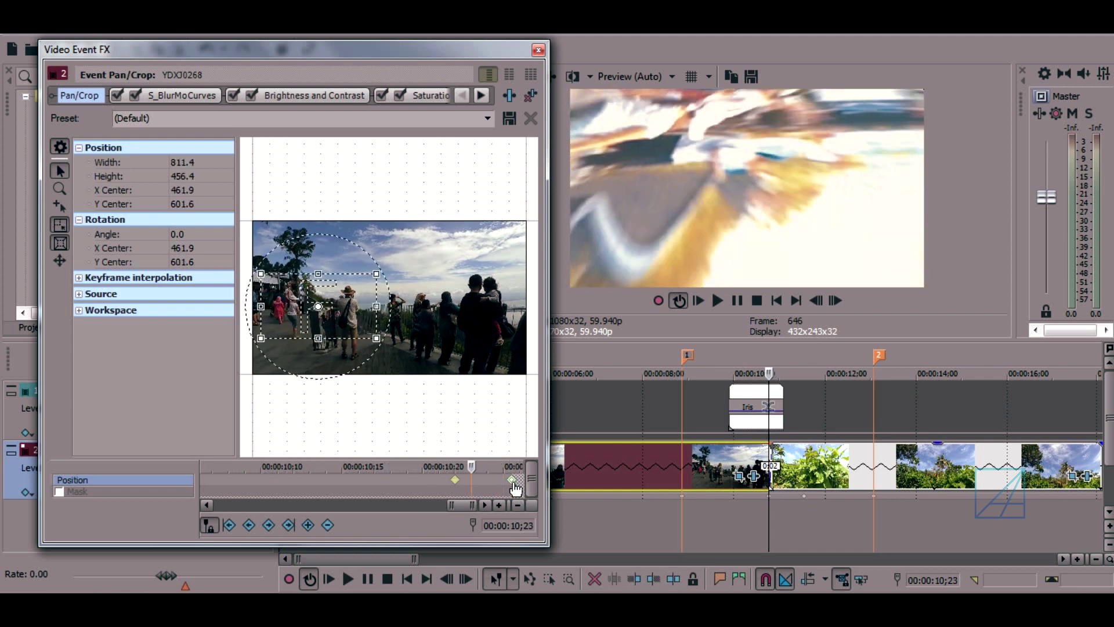
{"action": "key", "text": "Left"}
Set the second-to-last pan/crop keyframe's interpolation to Slow and check the interpolation type of the last one.
{"action": "scroll", "coordinate": [497, 487], "scroll_direction": "down", "scroll_amount": 3}
{"action": "right_click", "coordinate": [490, 481]}
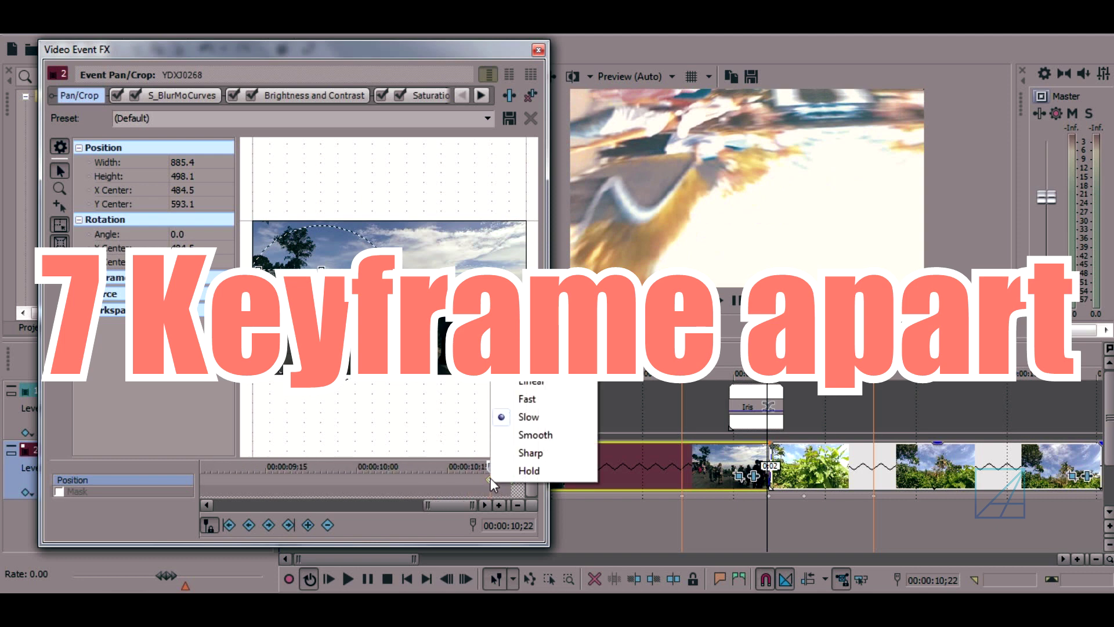
{"action": "left_click", "coordinate": [524, 418]}
{"action": "right_click", "coordinate": [511, 481]}
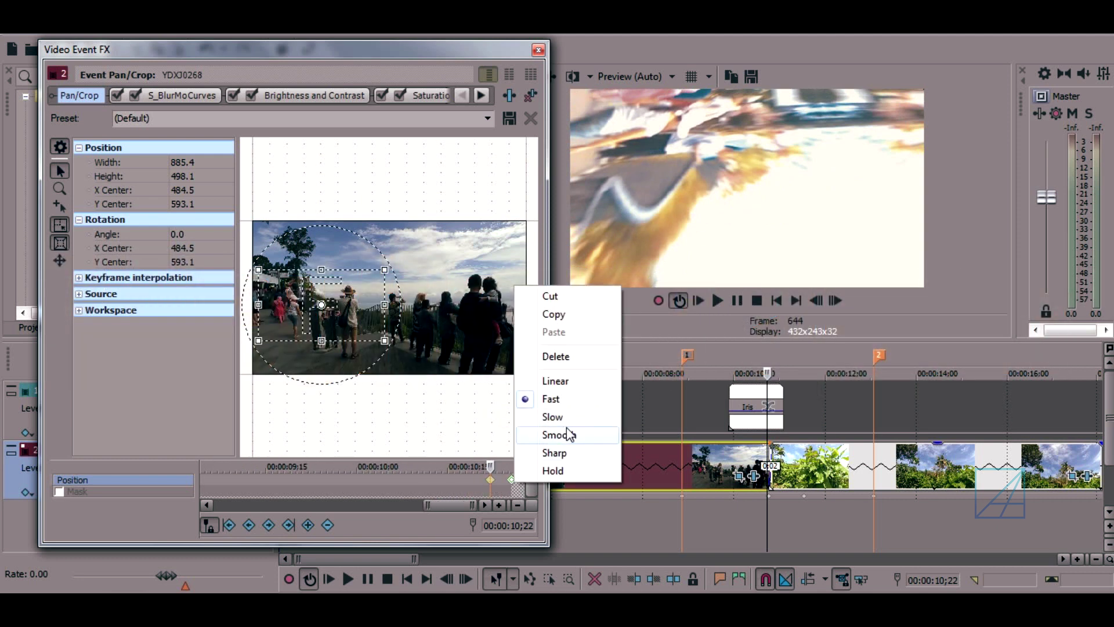
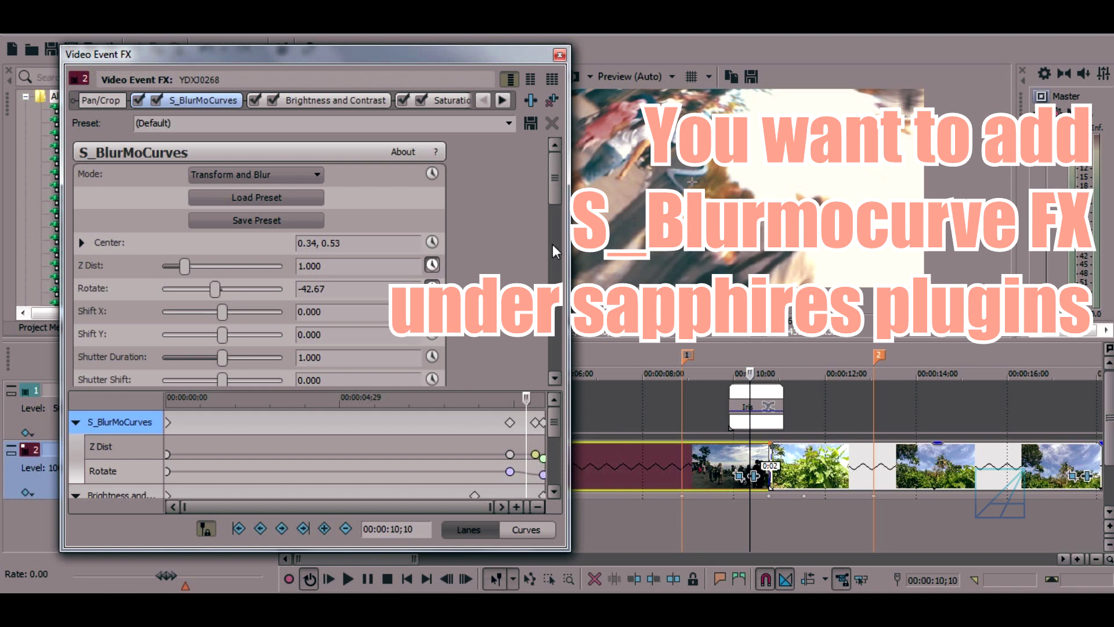
Look through the first clip's S_BlurMoCurves parameters and collapse the Brightness and Contrast keyframe lanes.
{"action": "left_click_drag", "start_coordinate": [555, 173], "coordinate": [566, 265]}
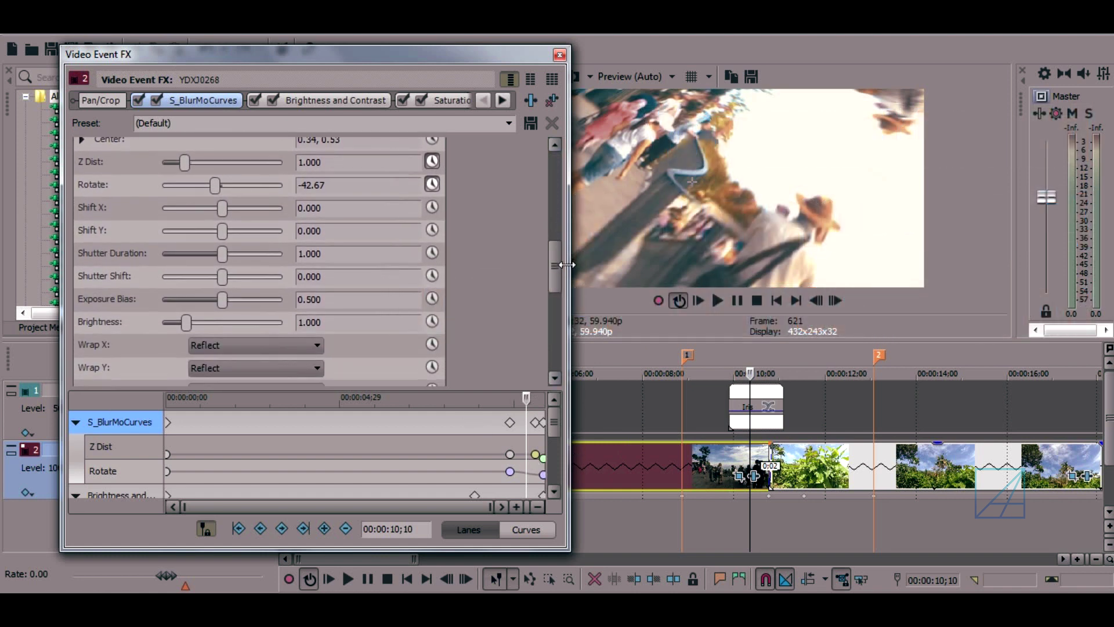
{"action": "left_click", "coordinate": [83, 493]}
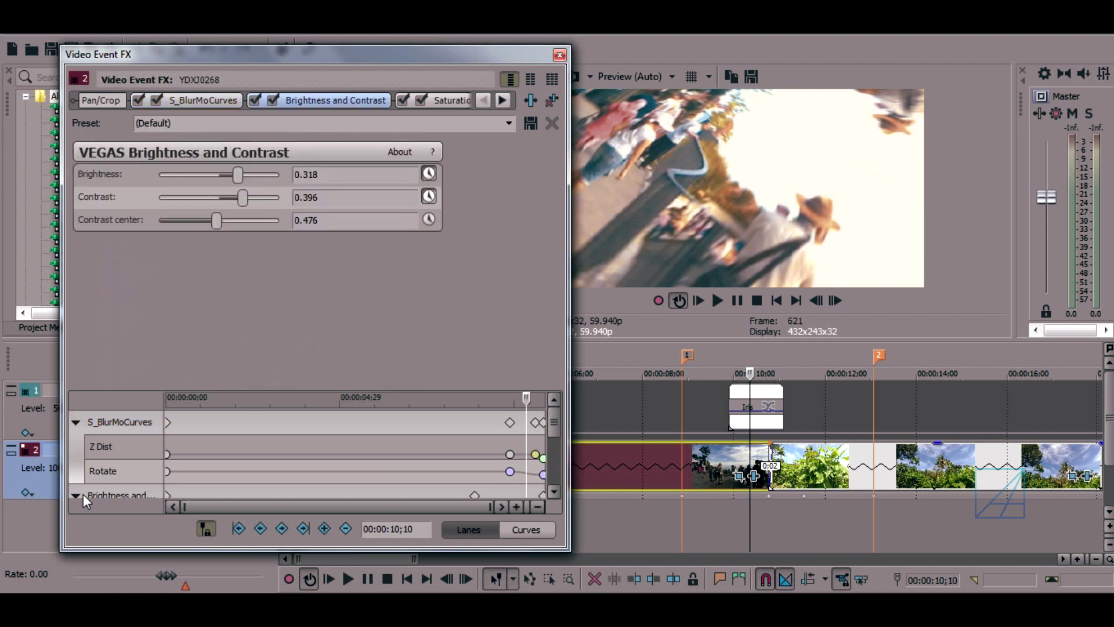
{"action": "left_click", "coordinate": [76, 494]}
{"action": "left_click", "coordinate": [81, 426]}
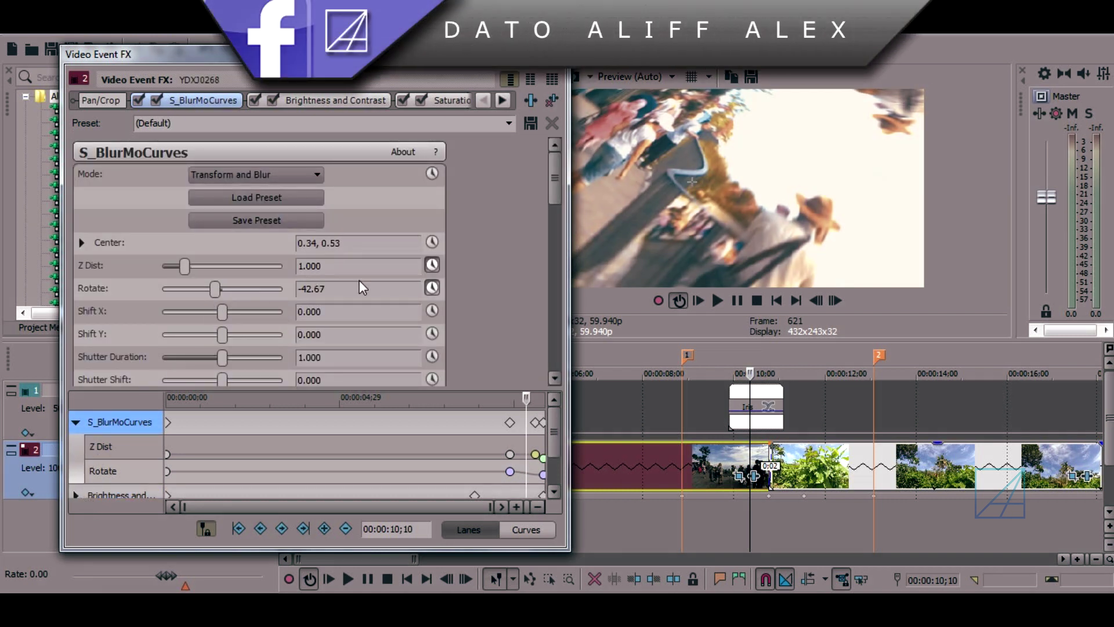
{"action": "mouse_move", "coordinate": [555, 209]}
{"action": "left_mouse_down"}
{"action": "mouse_move", "coordinate": [556, 367]}
{"action": "mouse_move", "coordinate": [557, 216]}
{"action": "left_mouse_up"}
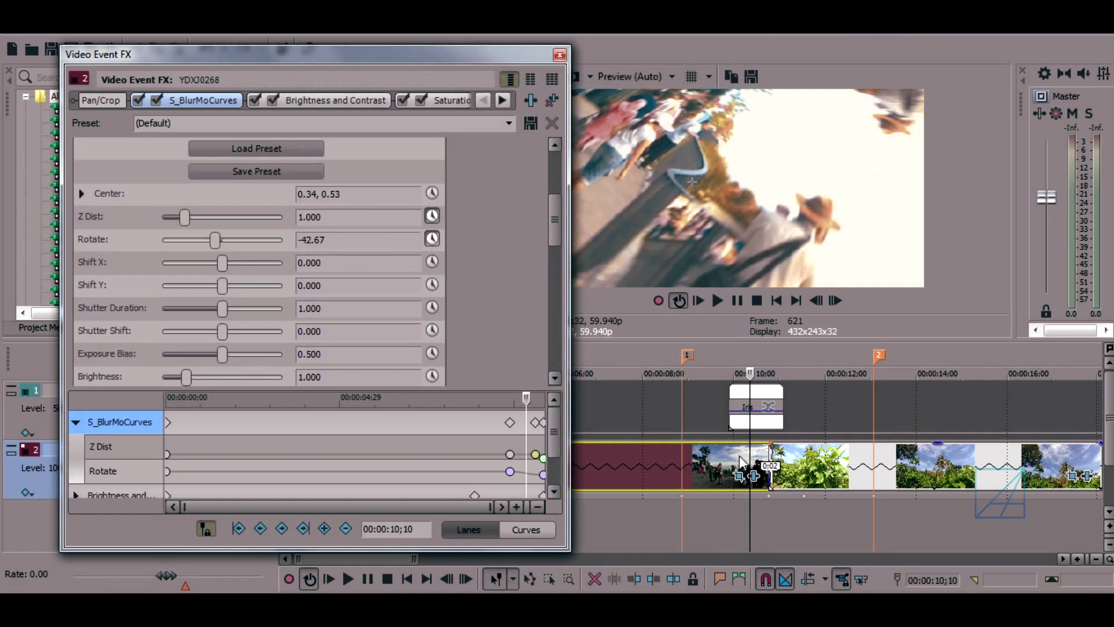
Step frame by frame through the last part of the first clip to examine the rotation near 00:00:10;25.
{"action": "left_click", "coordinate": [752, 461]}
{"action": "key", "text": "Left"}
{"action": "key", "text": "Left"}
{"action": "key", "text": "Left"}
{"action": "key", "text": "Left"}
{"action": "key", "text": "Left"}
{"action": "key", "text": "Left"}
{"action": "key", "text": "Left"}
{"action": "key", "text": "Left"}
{"action": "key", "text": "Left"}
{"action": "key", "text": "Left"}
{"action": "key", "text": "Left"}
{"action": "key", "text": "Left"}
{"action": "key", "text": "Left"}
{"action": "key", "text": "Left"}
{"action": "key", "text": "Left"}
{"action": "key", "text": "Left"}
{"action": "key", "text": "Left"}
{"action": "key", "text": "Left"}
{"action": "key", "text": "Left"}
{"action": "key", "text": "Left"}
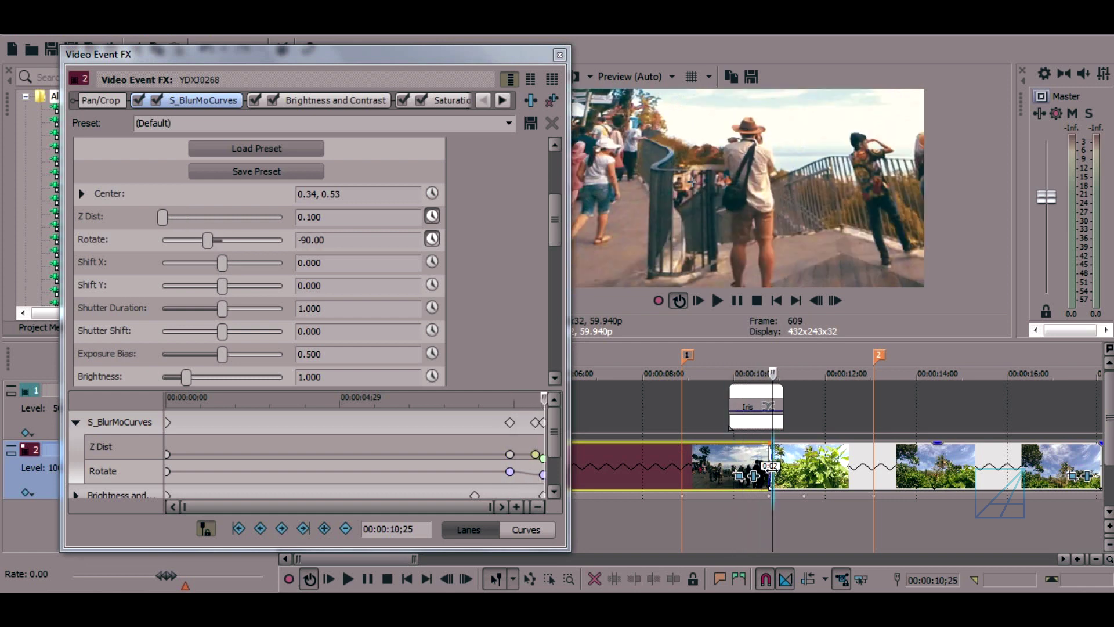
Step through the frames around the S_BlurMoCurves keyframe at 00:00:09;26 and return to that keyframe.
{"action": "left_click", "coordinate": [519, 460]}
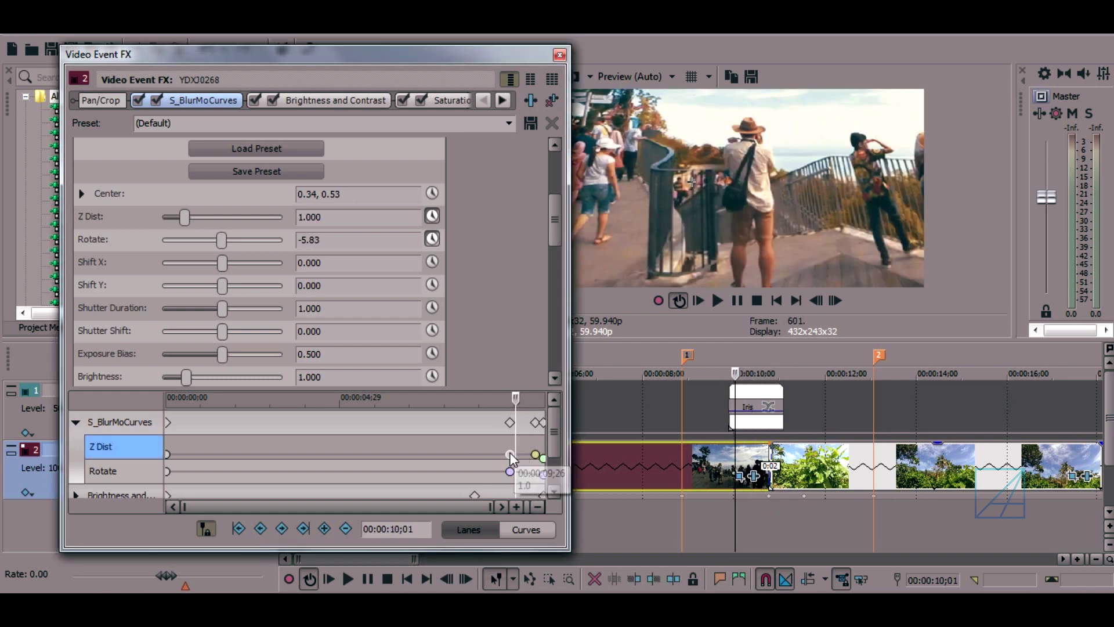
{"action": "key", "text": "Right"}
{"action": "key", "text": "Right"}
{"action": "key", "text": "Right"}
{"action": "key", "text": "Right"}
{"action": "key", "text": "Right"}
{"action": "key", "text": "Right"}
{"action": "key", "text": "Right"}
{"action": "key", "text": "Right"}
{"action": "key", "text": "Right"}
{"action": "key", "text": "Right"}
{"action": "key", "text": "Right"}
{"action": "key", "text": "Right"}
{"action": "key", "text": "Right"}
{"action": "key", "text": "Right"}
{"action": "key", "text": "Right"}
{"action": "key", "text": "Right"}
{"action": "key", "text": "Right"}
{"action": "key", "text": "Right"}
{"action": "key", "text": "Right"}
{"action": "key", "text": "Right"}
{"action": "left_click", "coordinate": [509, 422]}
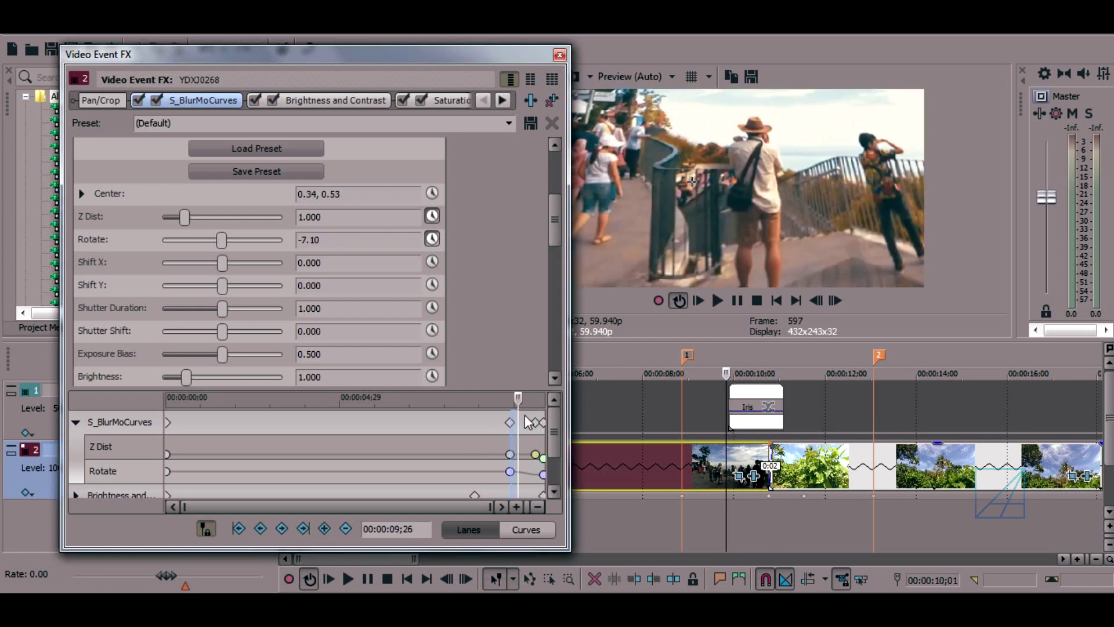
Compare the S_BlurMoCurves keyframes at 00:00:09;26 and 00:00:10;17, and preview the motion up to the last keyframe at 00:00:10;25.
{"action": "left_click", "coordinate": [537, 422]}
{"action": "left_click", "coordinate": [511, 422]}
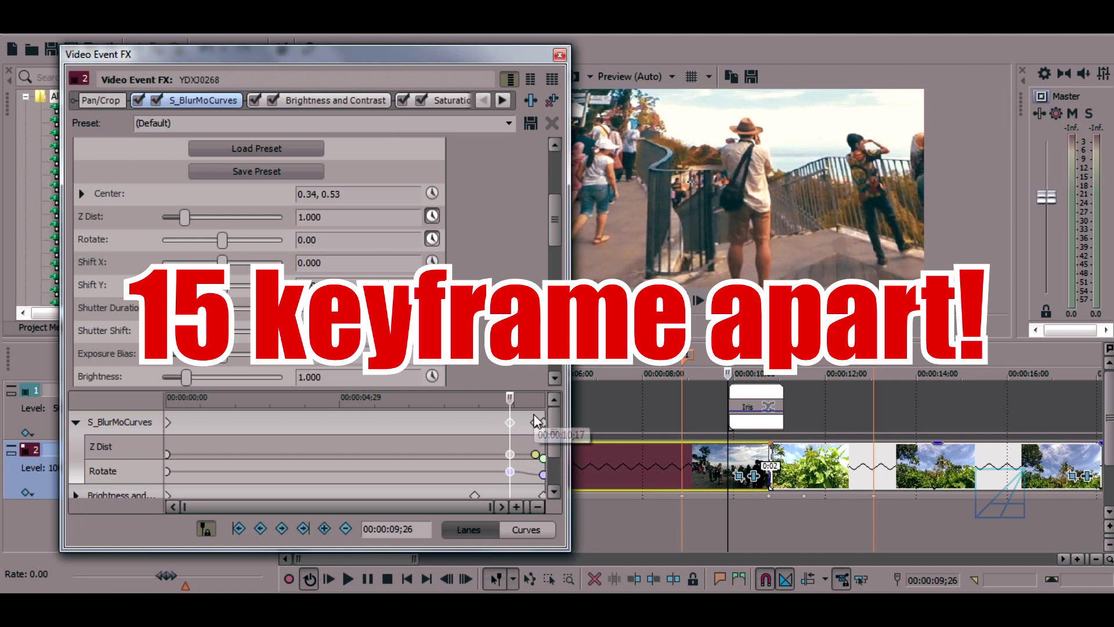
{"action": "left_click", "coordinate": [510, 398]}
{"action": "left_click_drag", "start_coordinate": [519, 399], "coordinate": [543, 401]}
{"action": "scroll", "coordinate": [539, 485], "scroll_direction": "up", "scroll_amount": 5}
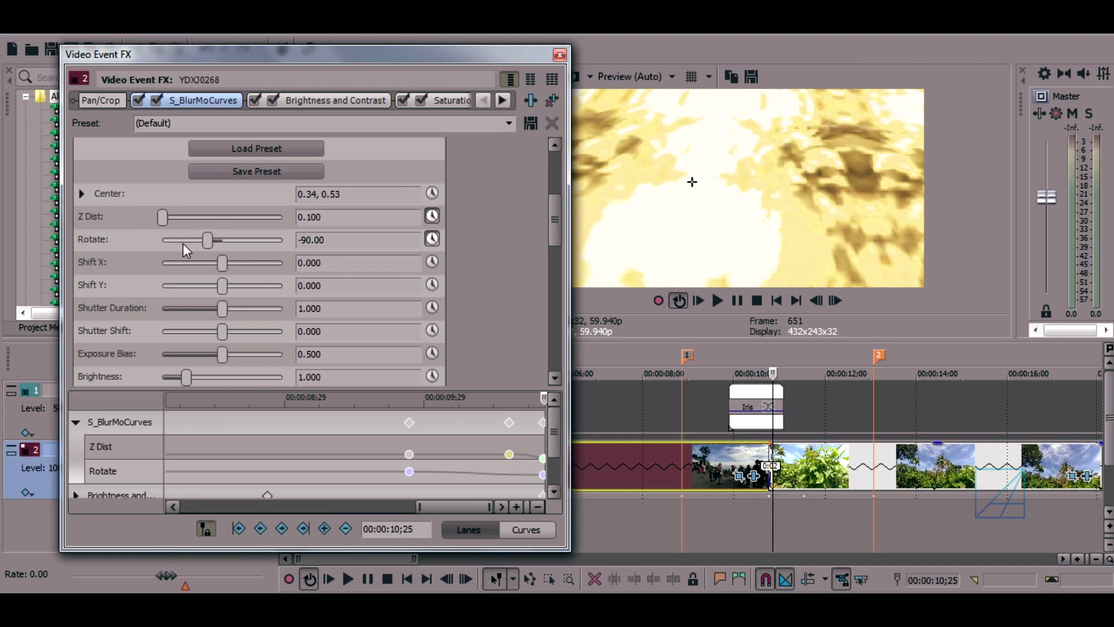
Check Z Dist at the last keyframe, then examine the 00:00:09;26 keyframe and preview the rotation up to 00:00:10;13.
{"action": "left_click", "coordinate": [324, 217]}
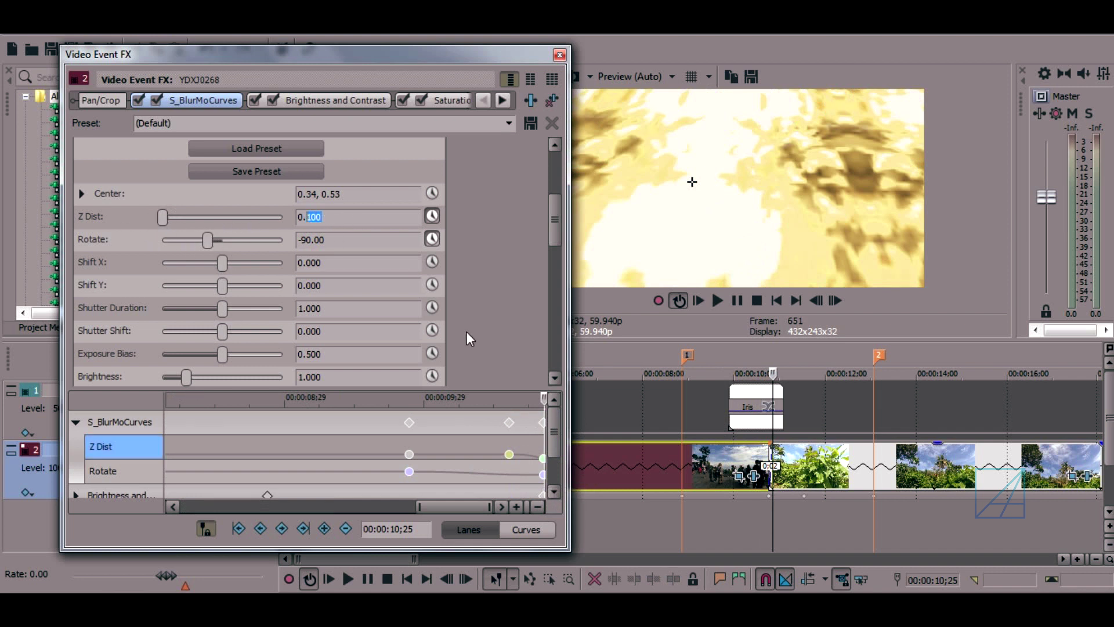
{"action": "left_click", "coordinate": [410, 422]}
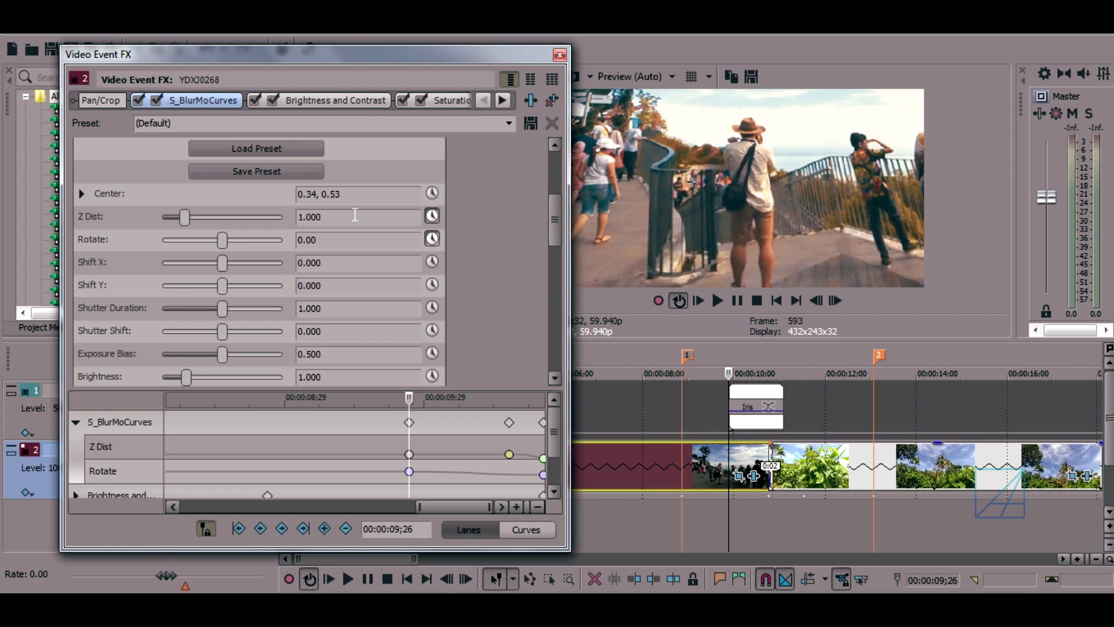
{"action": "left_click_drag", "start_coordinate": [556, 233], "coordinate": [552, 295]}
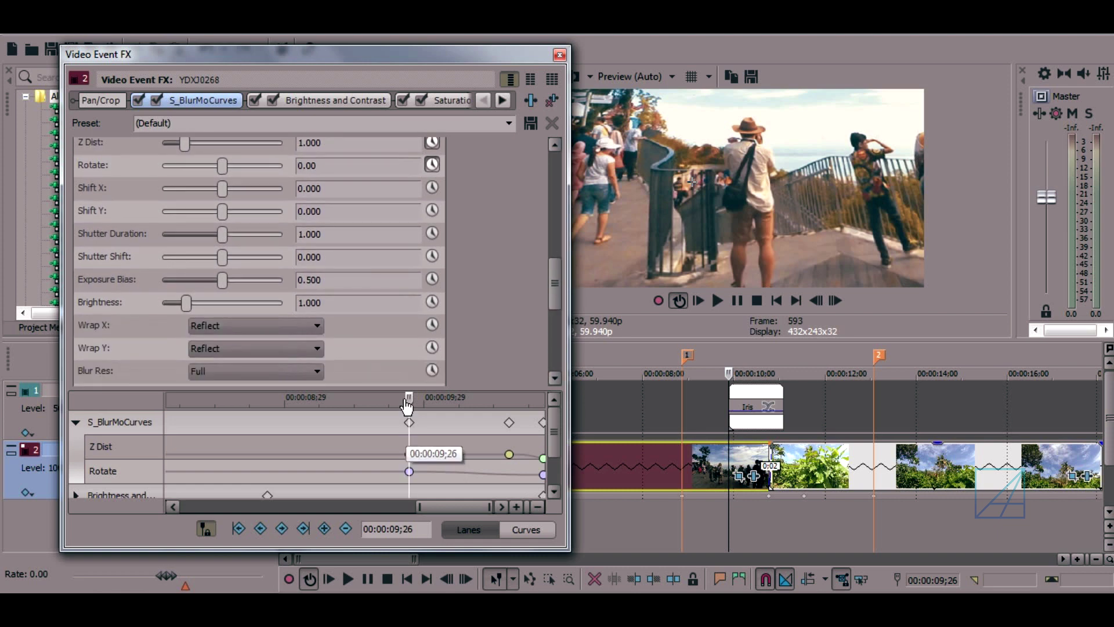
{"action": "left_click_drag", "start_coordinate": [409, 397], "coordinate": [488, 443]}
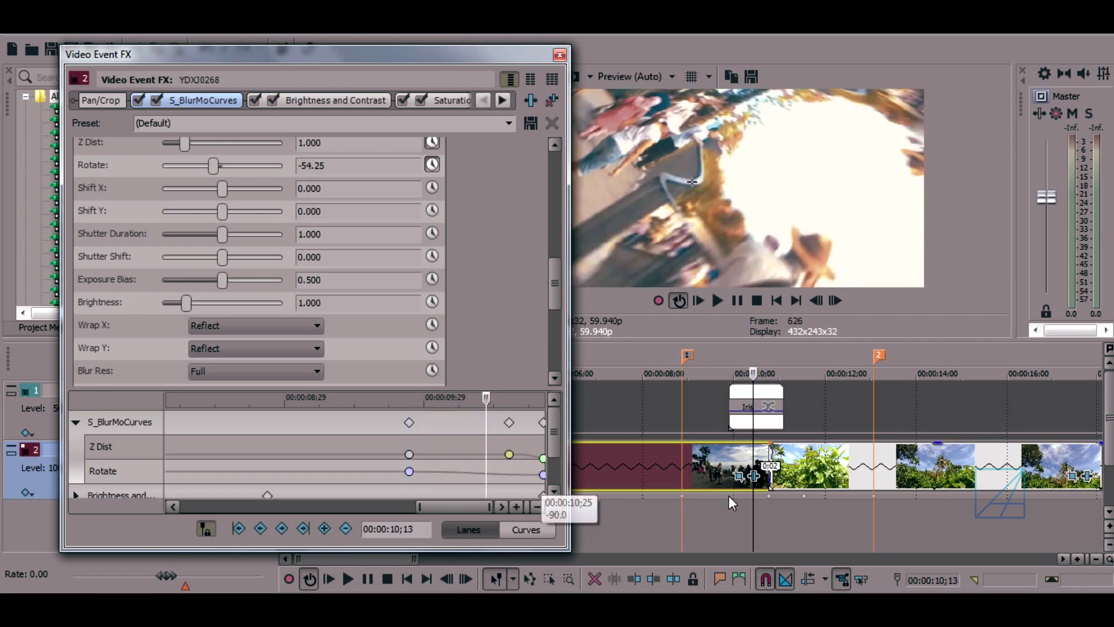
Reopen the first clip's S_BlurMoCurves effect and check its Blur Res options and keyframe lanes.
{"action": "left_click", "coordinate": [746, 479]}
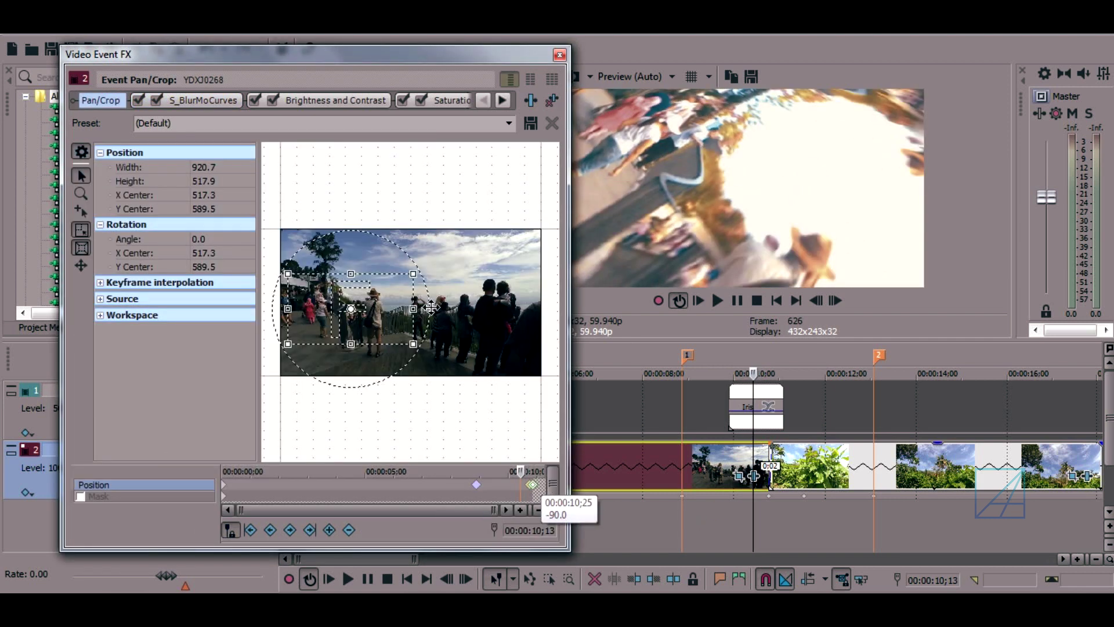
{"action": "left_click", "coordinate": [558, 55]}
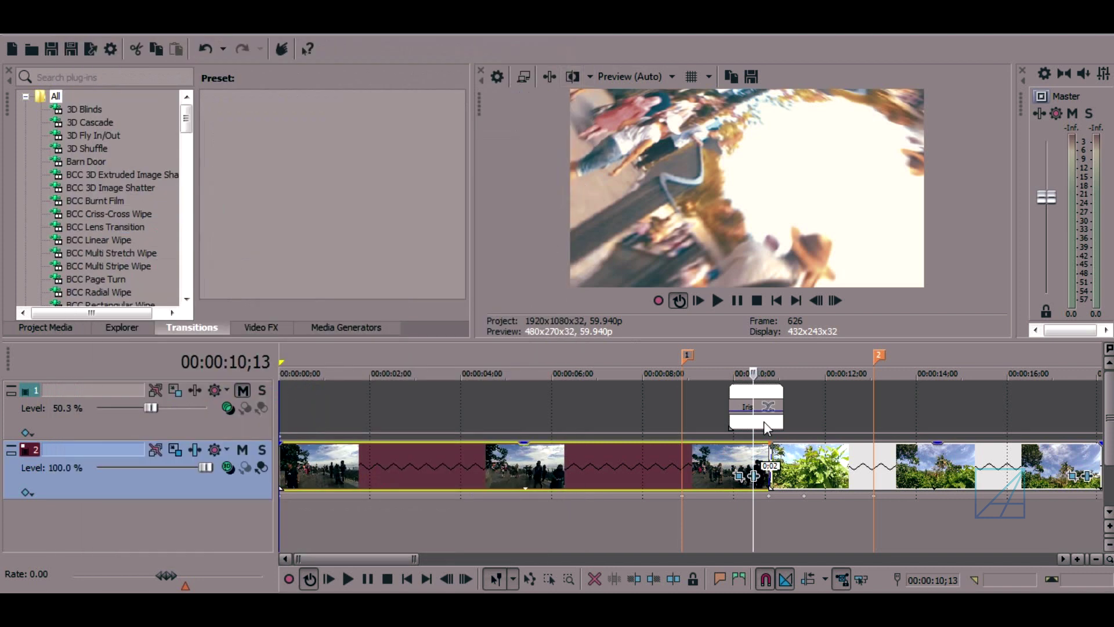
{"action": "left_click", "coordinate": [754, 476]}
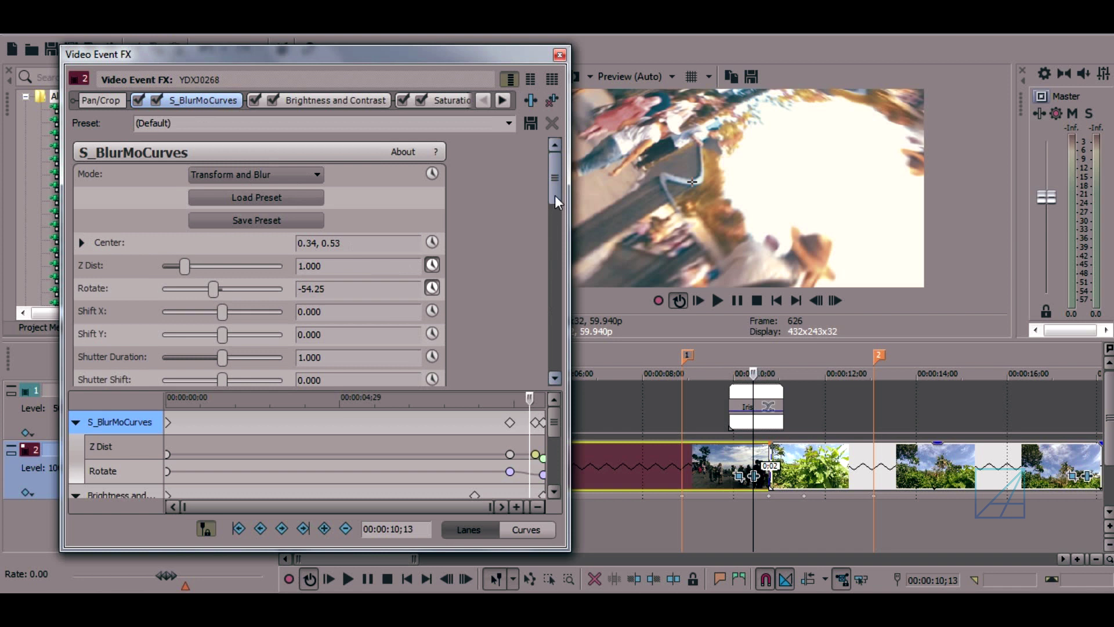
{"action": "left_click_drag", "start_coordinate": [555, 196], "coordinate": [553, 329]}
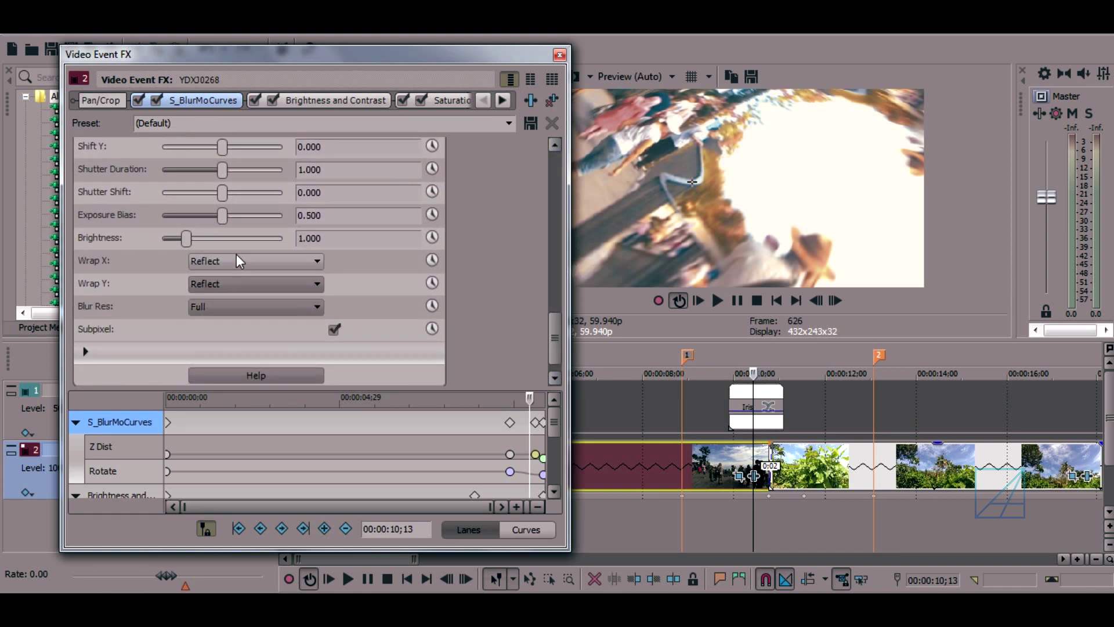
{"action": "left_click", "coordinate": [262, 311]}
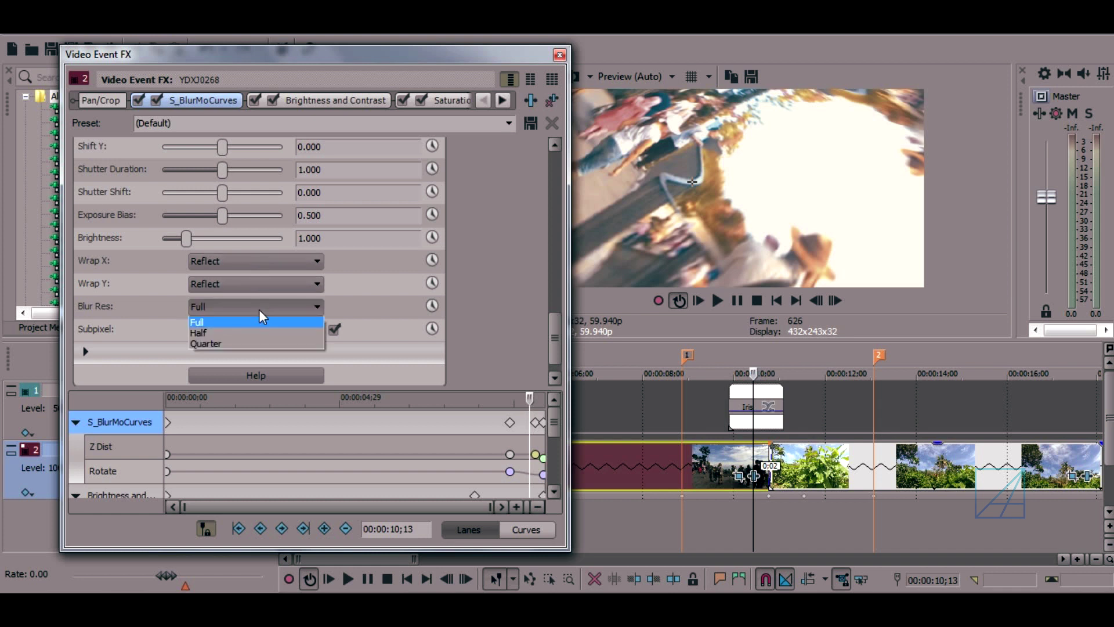
{"action": "left_click", "coordinate": [222, 312]}
{"action": "scroll", "coordinate": [550, 459], "scroll_direction": "down", "scroll_amount": 1}
{"action": "scroll", "coordinate": [550, 460], "scroll_direction": "down", "scroll_amount": 2}
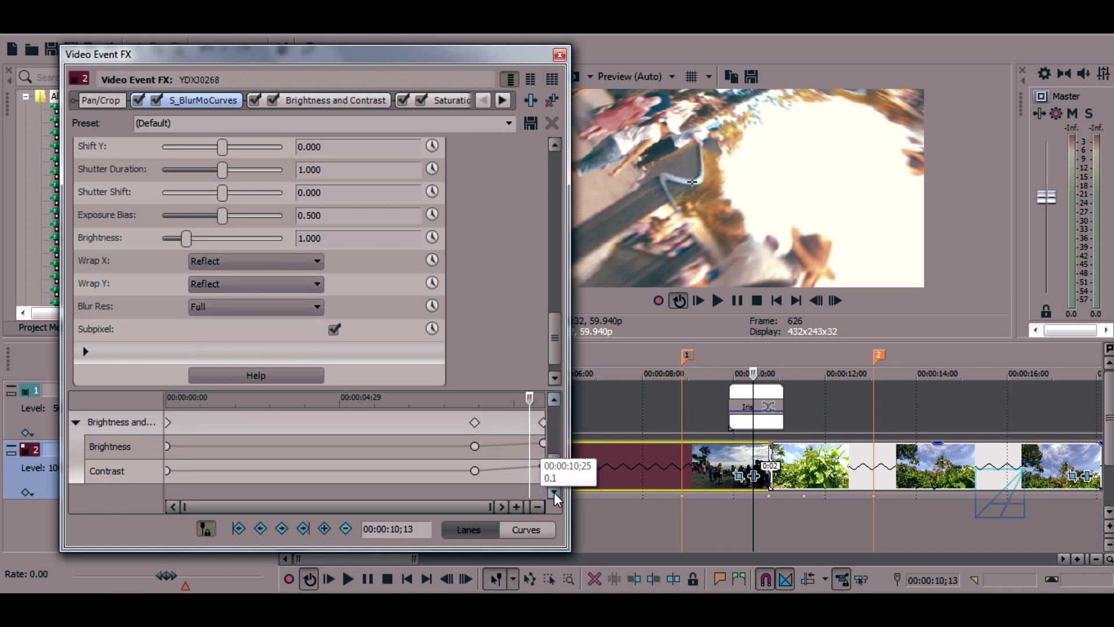
Enable keyframing for Blur Res and set it to Full at the first Z Dist transition keyframe, 00:00:10;17.
{"action": "scroll", "coordinate": [548, 460], "scroll_direction": "up", "scroll_amount": 1}
{"action": "left_click", "coordinate": [510, 423]}
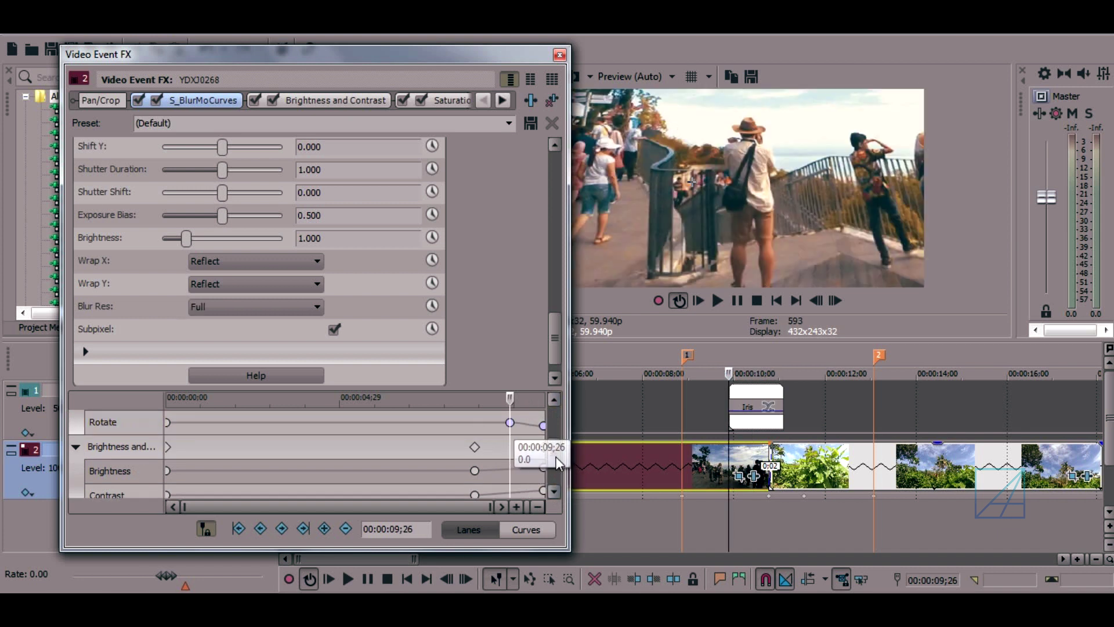
{"action": "scroll", "coordinate": [539, 453], "scroll_direction": "up", "scroll_amount": 2}
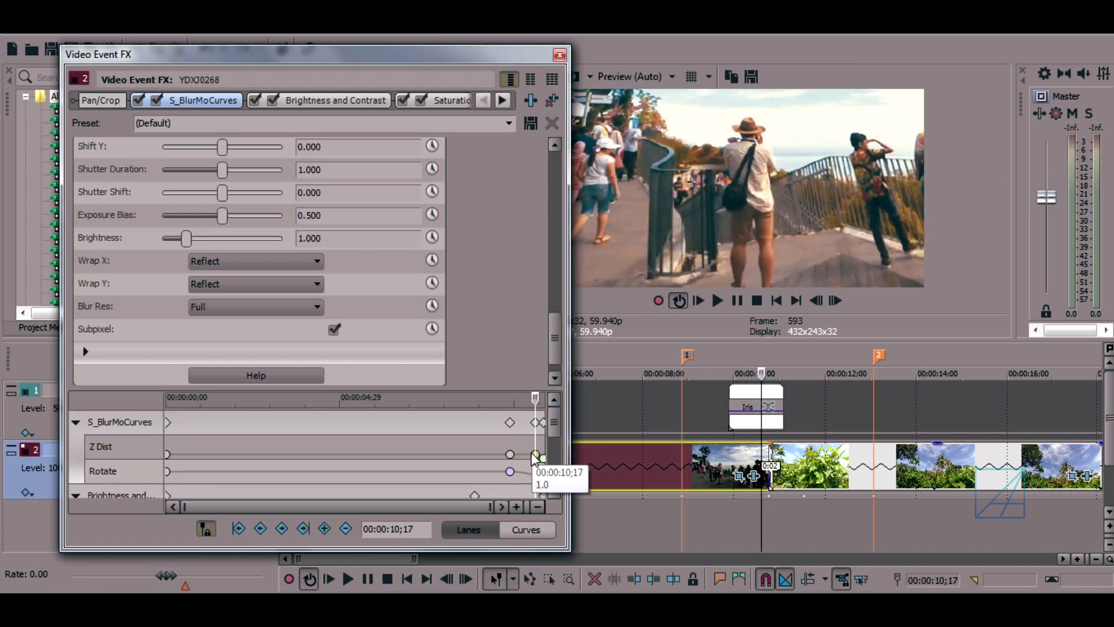
{"action": "left_click", "coordinate": [531, 452]}
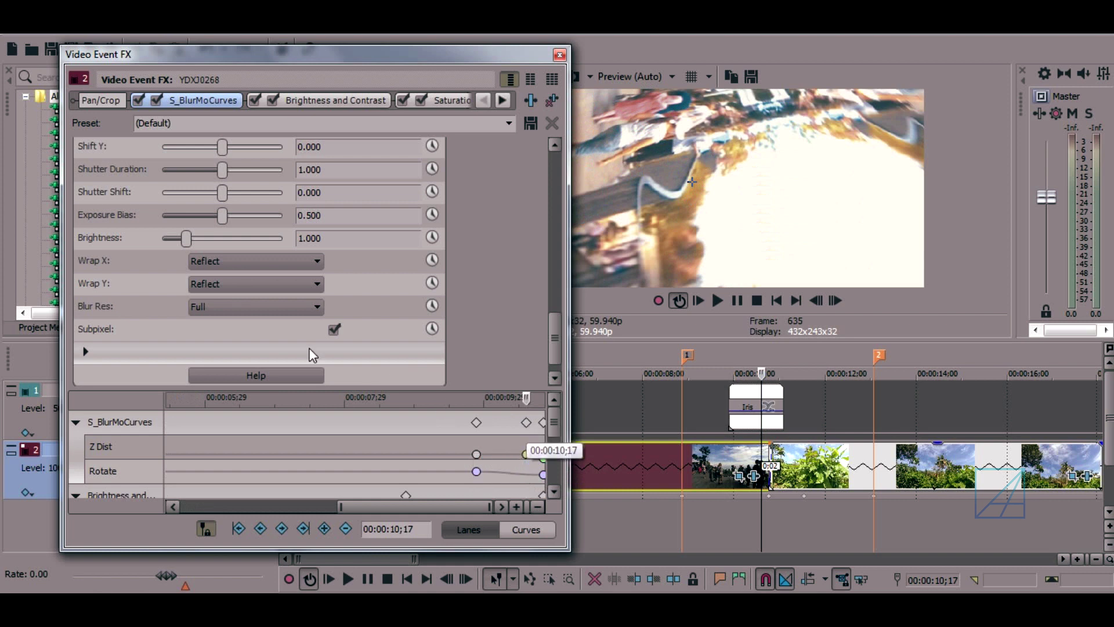
{"action": "left_click_drag", "start_coordinate": [556, 361], "coordinate": [559, 405]}
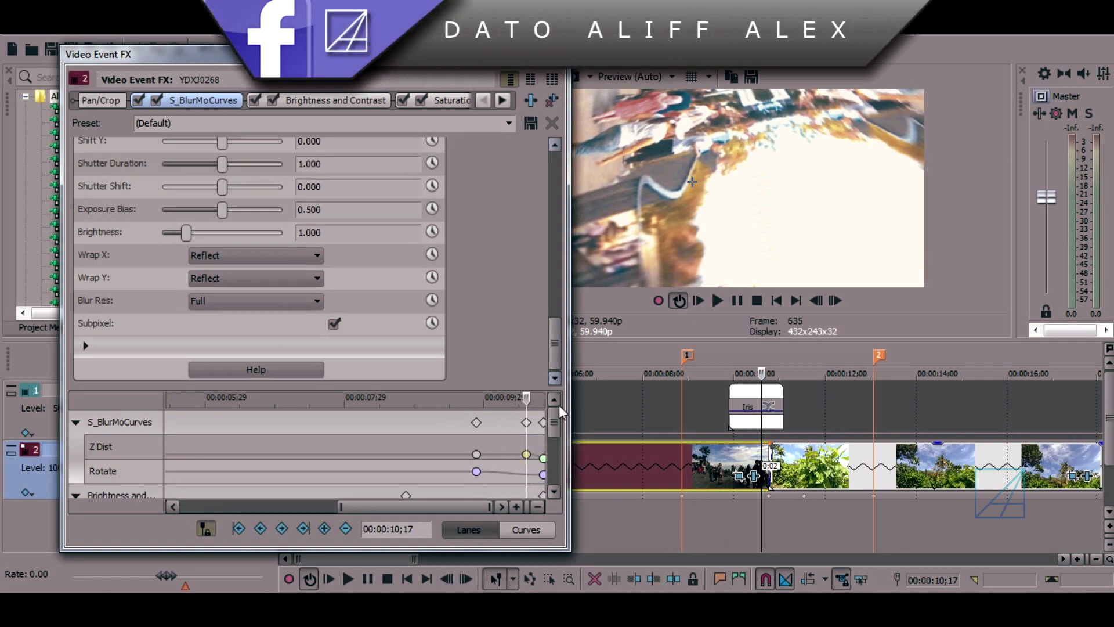
{"action": "scroll", "coordinate": [558, 437], "scroll_direction": "down", "scroll_amount": 1}
{"action": "left_click", "coordinate": [431, 299]}
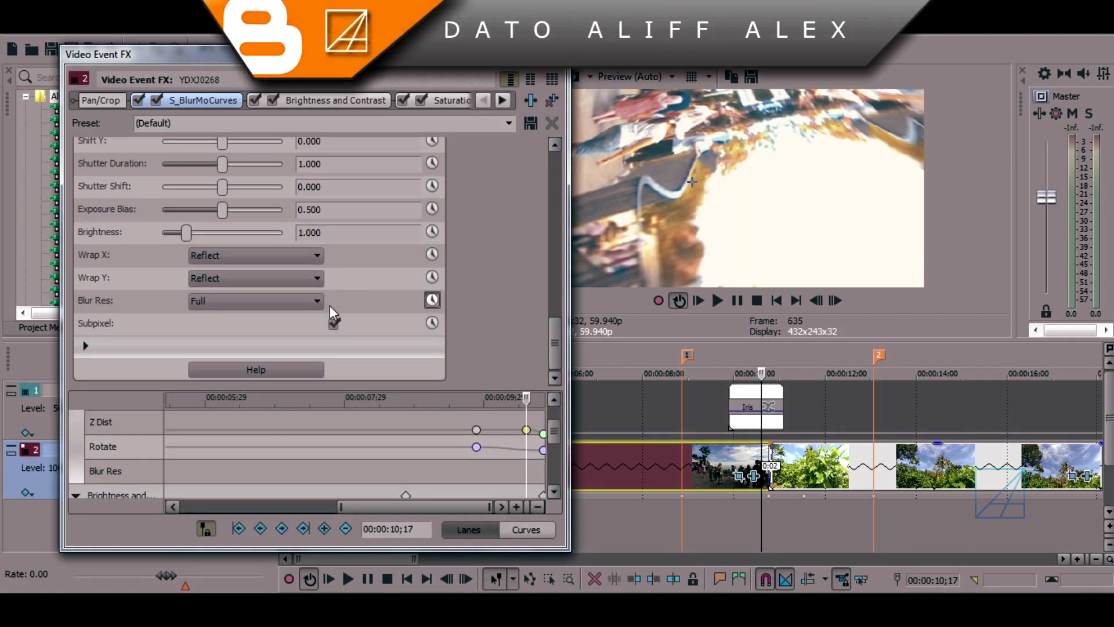
{"action": "left_click", "coordinate": [307, 300]}
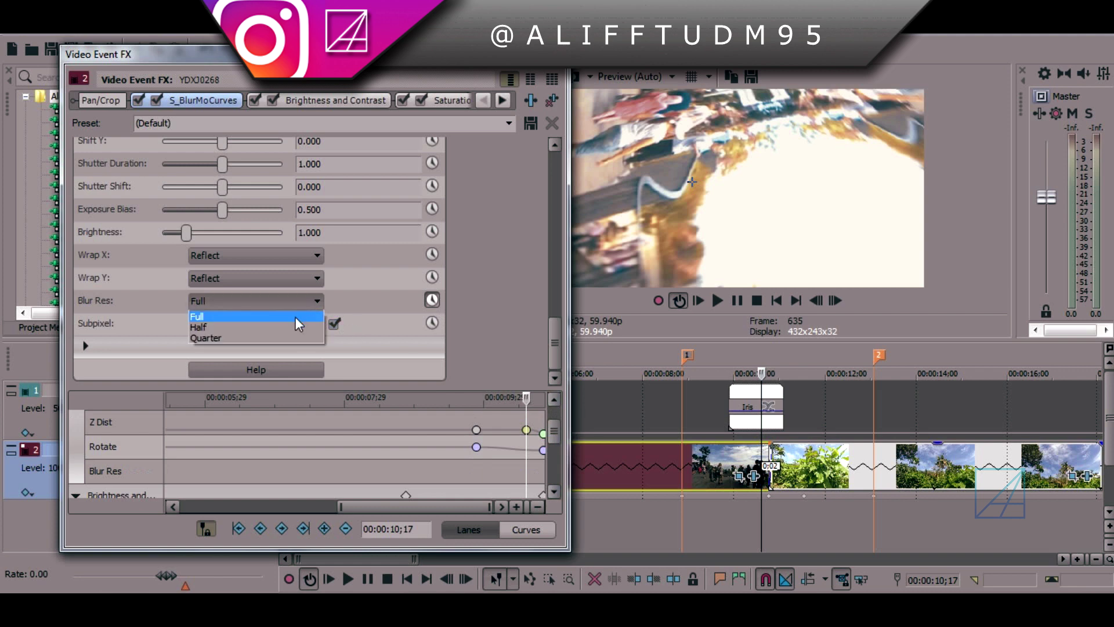
{"action": "left_click", "coordinate": [295, 315]}
Set Blur Res to Quarter at the last Z Dist keyframe, 00:00:10;25, and preview the frames before it.
{"action": "left_click", "coordinate": [543, 471]}
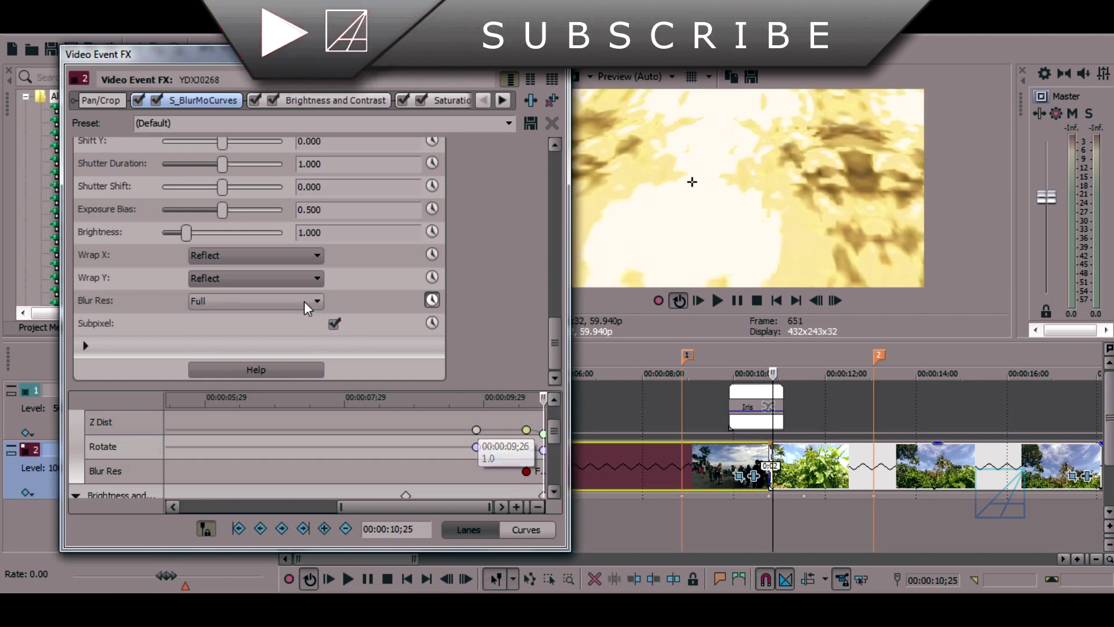
{"action": "left_click", "coordinate": [305, 301]}
{"action": "left_click", "coordinate": [249, 337]}
{"action": "left_click", "coordinate": [528, 395]}
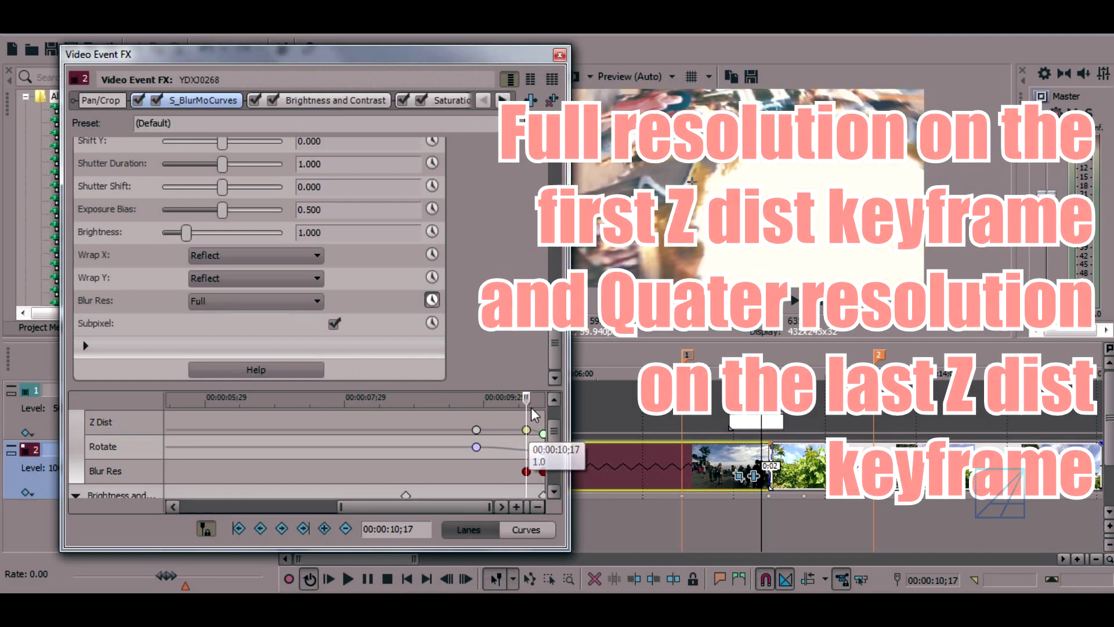
{"action": "left_click", "coordinate": [528, 394]}
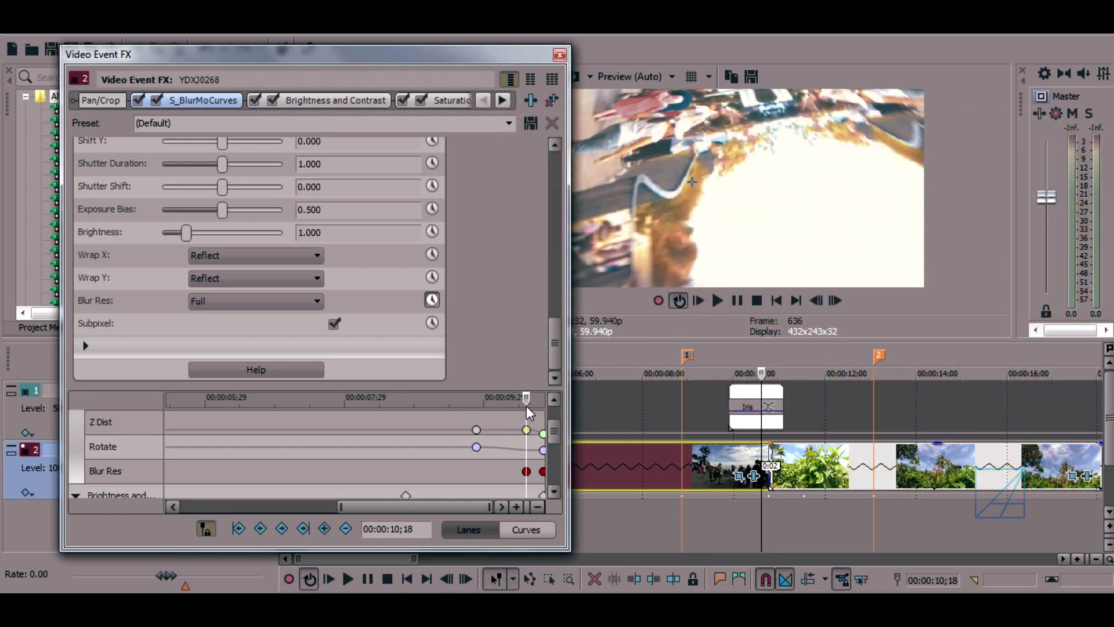
{"action": "left_click_drag", "start_coordinate": [528, 395], "coordinate": [503, 411]}
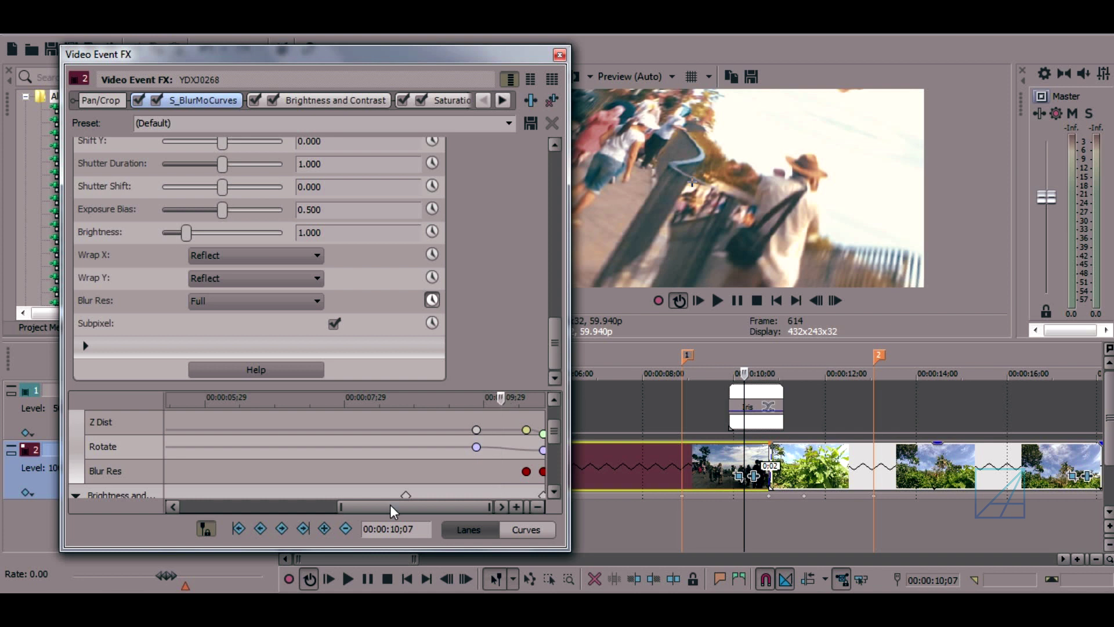
Go to the Rotate keyframe at 00:00:09;26 and examine its S_BlurMoCurves parameter values.
{"action": "left_click", "coordinate": [476, 430]}
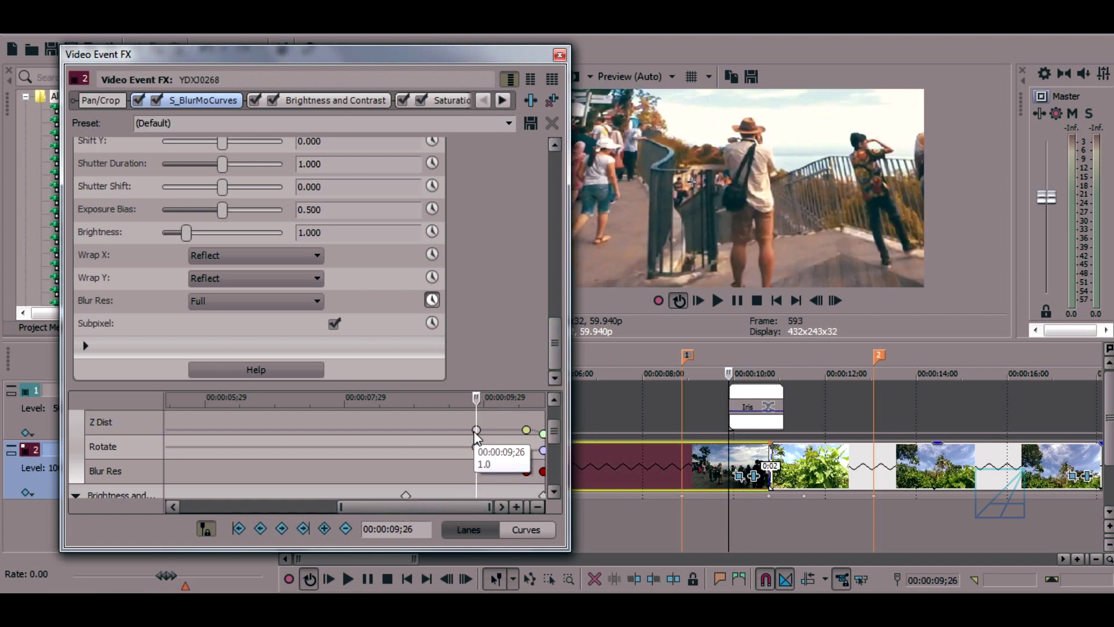
{"action": "scroll", "coordinate": [509, 467], "scroll_direction": "down", "scroll_amount": 3}
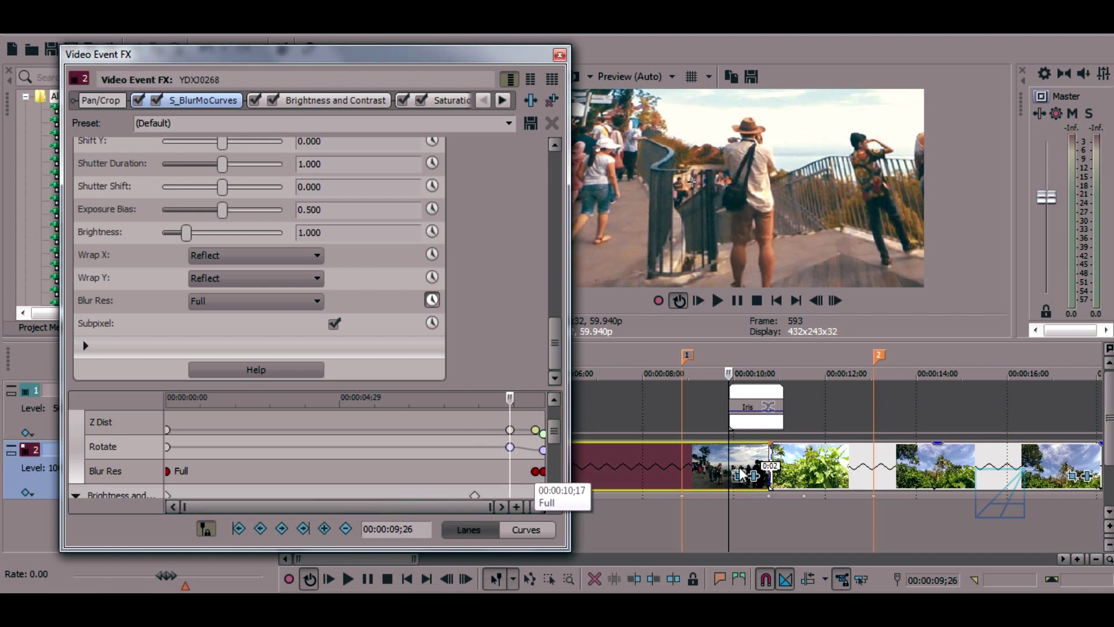
{"action": "mouse_move", "coordinate": [727, 457]}
{"action": "left_mouse_down"}
{"action": "mouse_move", "coordinate": [686, 456]}
{"action": "mouse_move", "coordinate": [730, 470]}
{"action": "left_mouse_up"}
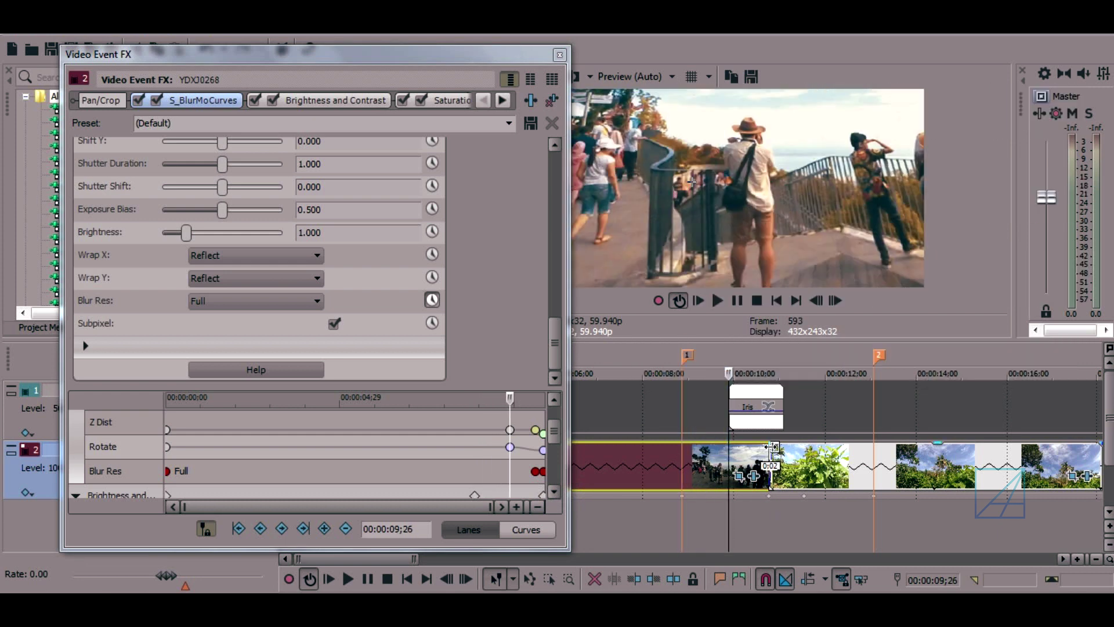
{"action": "scroll", "coordinate": [770, 493], "scroll_direction": "up", "scroll_amount": 2}
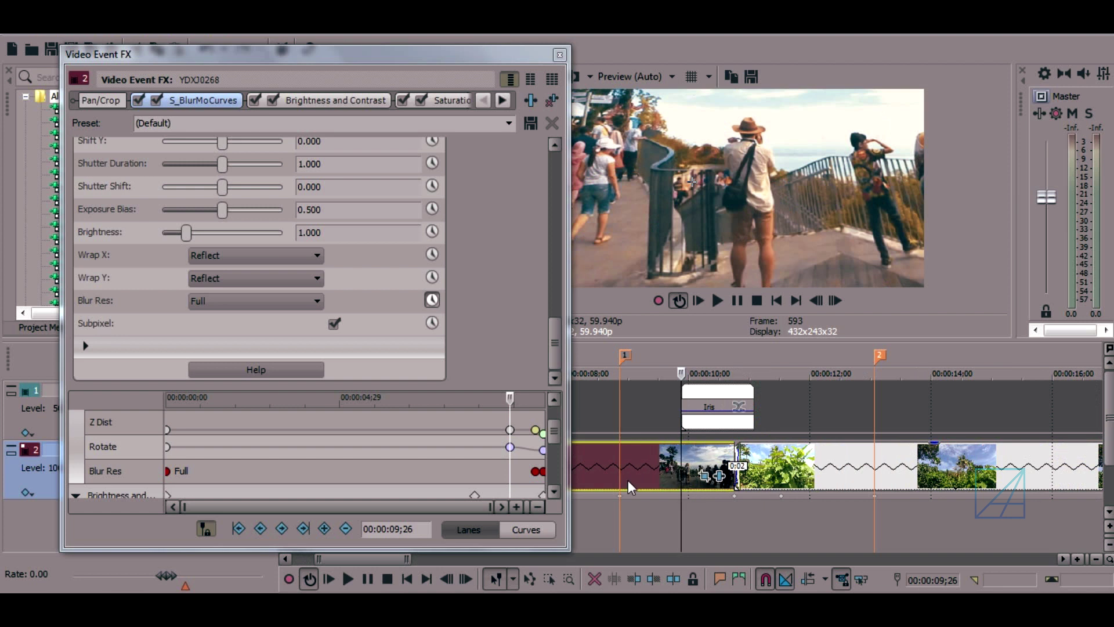
{"action": "left_click", "coordinate": [510, 448]}
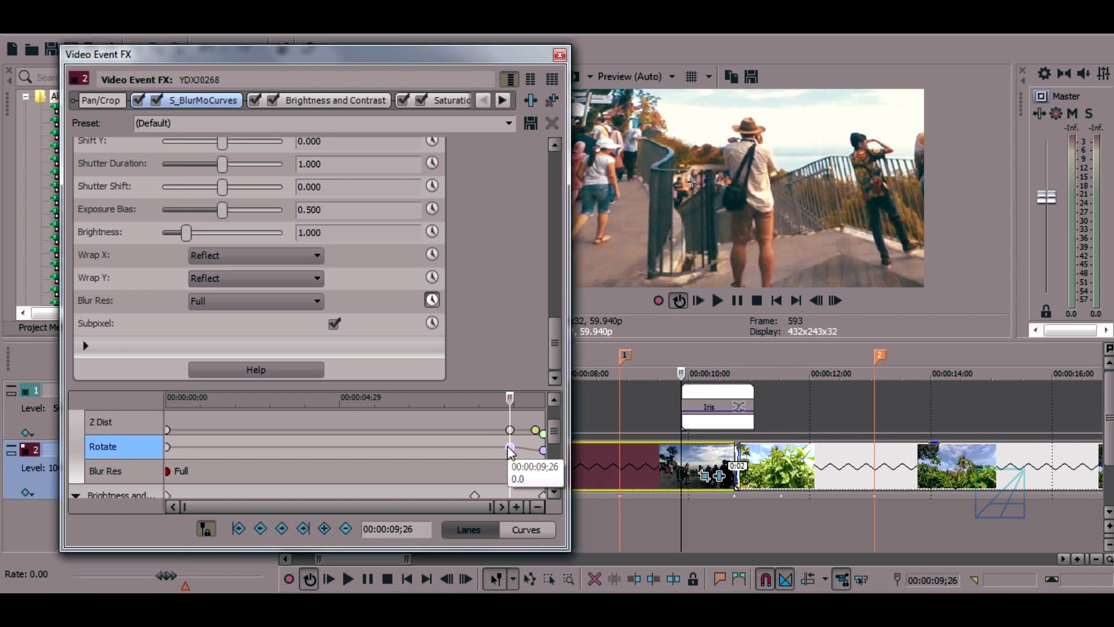
{"action": "scroll", "coordinate": [354, 239], "scroll_direction": "up", "scroll_amount": 3}
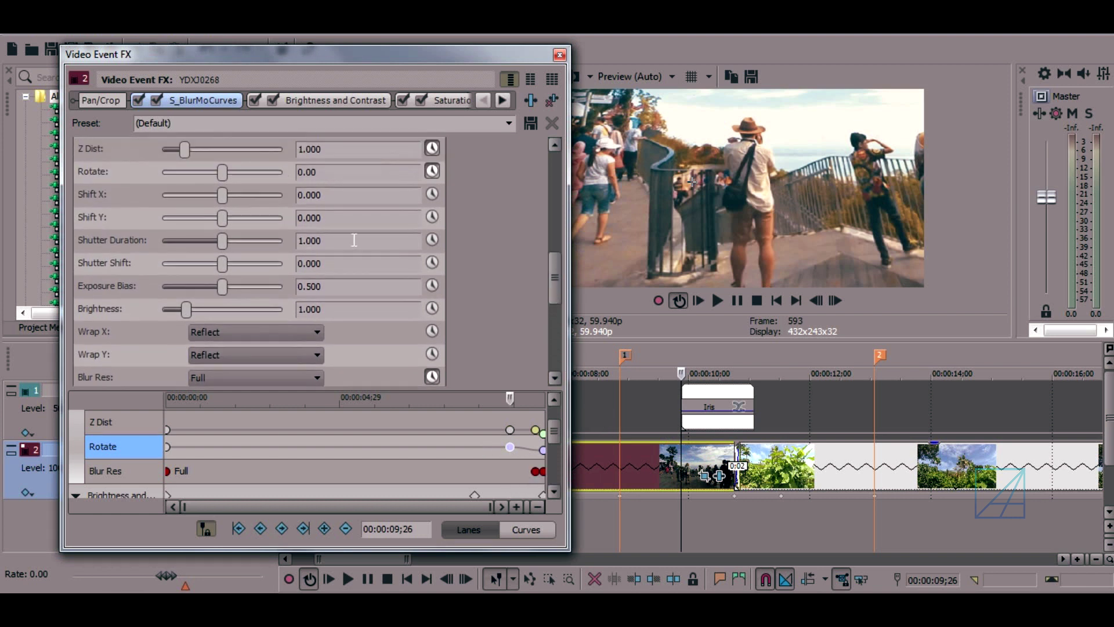
Set the first clip's Rotate keyframes at 00:00:09;26 and 00:00:10;25 to Smooth Fade.
{"action": "left_click", "coordinate": [543, 451]}
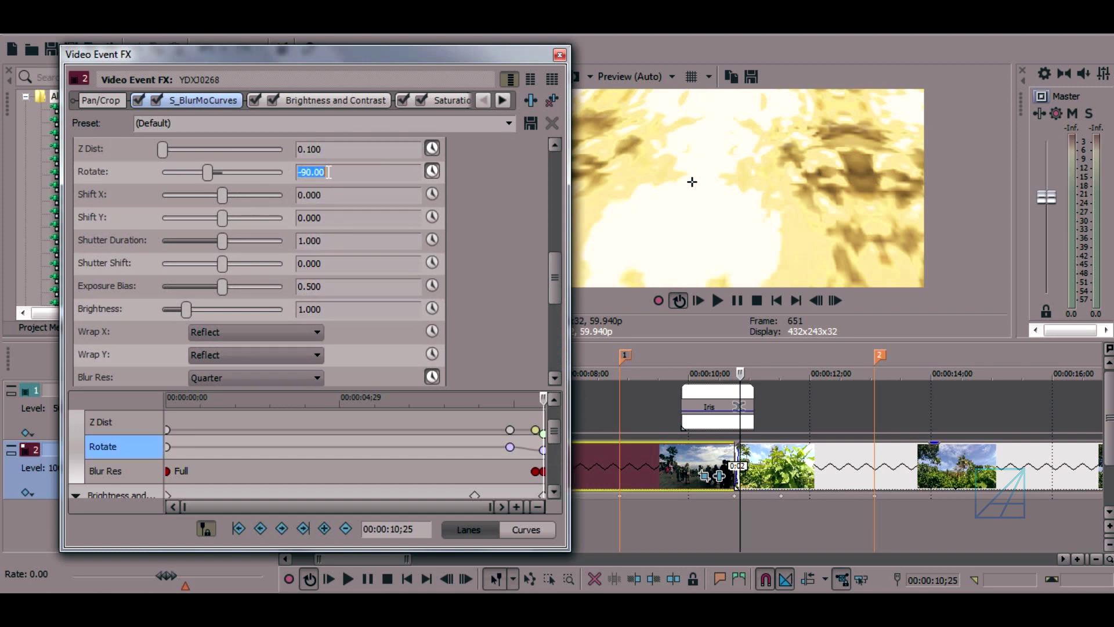
{"action": "right_click", "coordinate": [511, 448]}
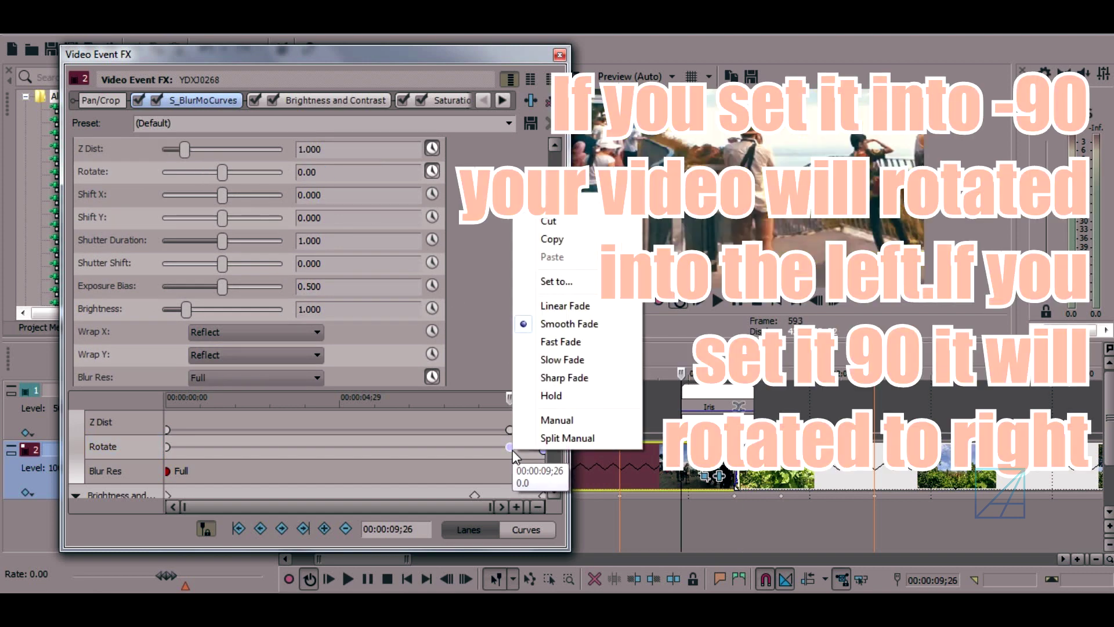
{"action": "left_click", "coordinate": [578, 328]}
{"action": "left_click", "coordinate": [542, 451]}
{"action": "right_click", "coordinate": [542, 450]}
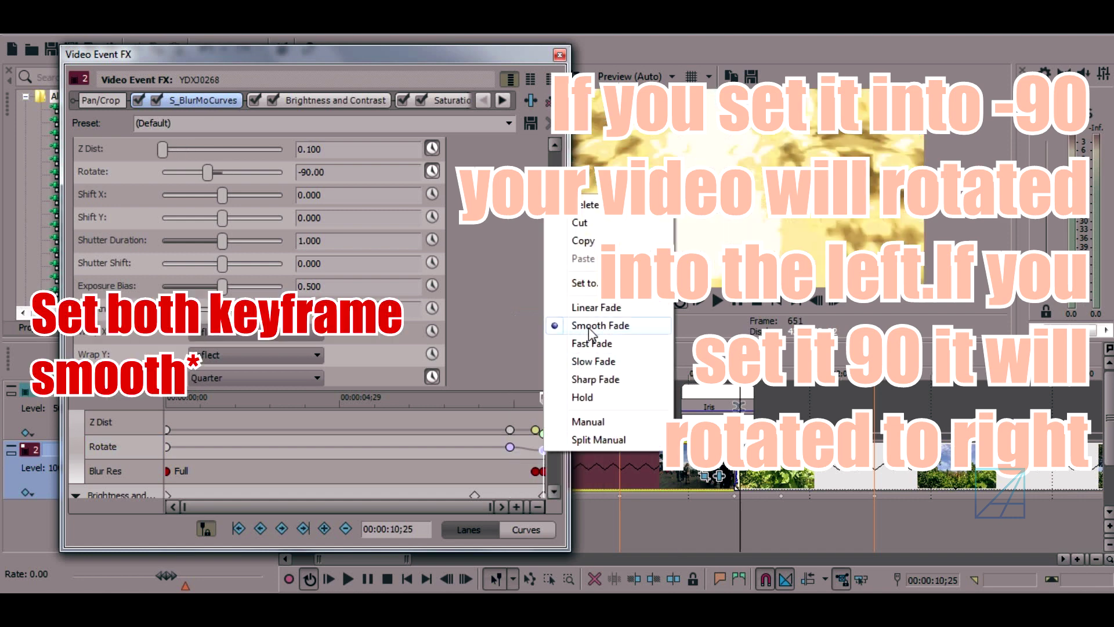
{"action": "left_click", "coordinate": [588, 327]}
Set the Z Dist keyframe at 00:00:10;17 to Slow Fade and the one at 00:00:10;25 to Fast Fade.
{"action": "left_click", "coordinate": [509, 447]}
{"action": "scroll", "coordinate": [522, 444], "scroll_direction": "up", "scroll_amount": 3}
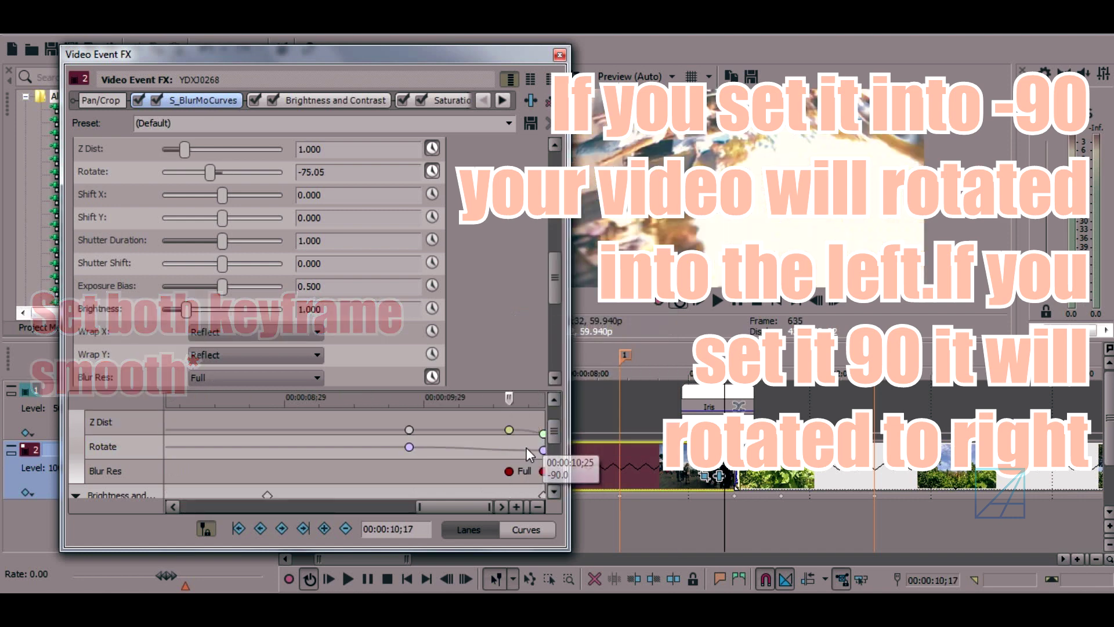
{"action": "scroll", "coordinate": [513, 437], "scroll_direction": "down", "scroll_amount": 2}
{"action": "scroll", "coordinate": [511, 432], "scroll_direction": "up", "scroll_amount": 2}
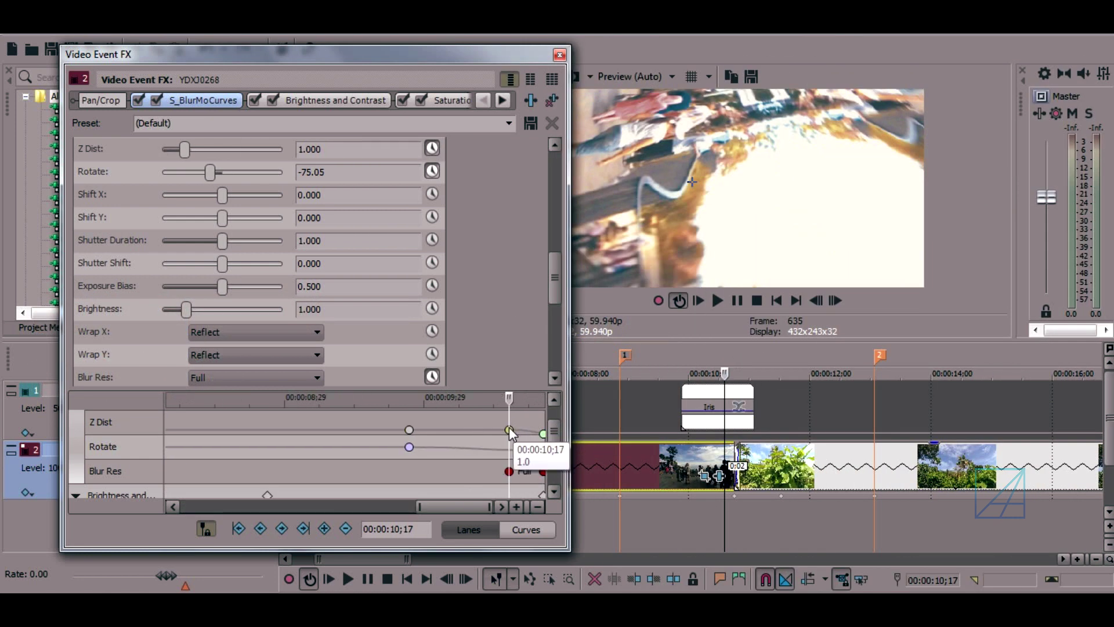
{"action": "right_click", "coordinate": [510, 430]}
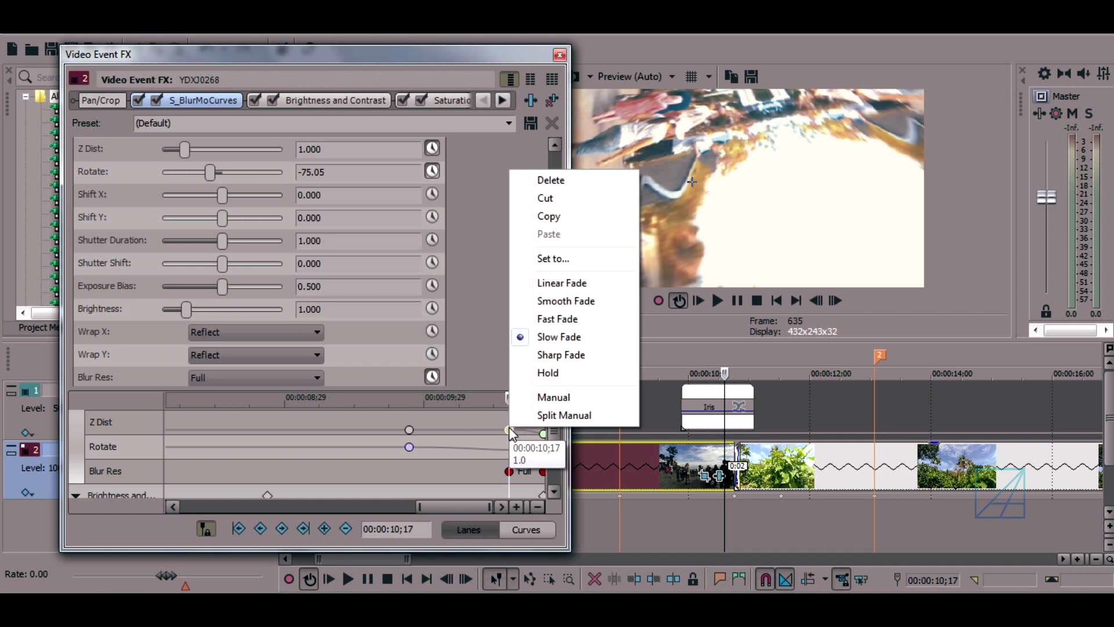
{"action": "left_click", "coordinate": [555, 339]}
{"action": "right_click", "coordinate": [544, 433]}
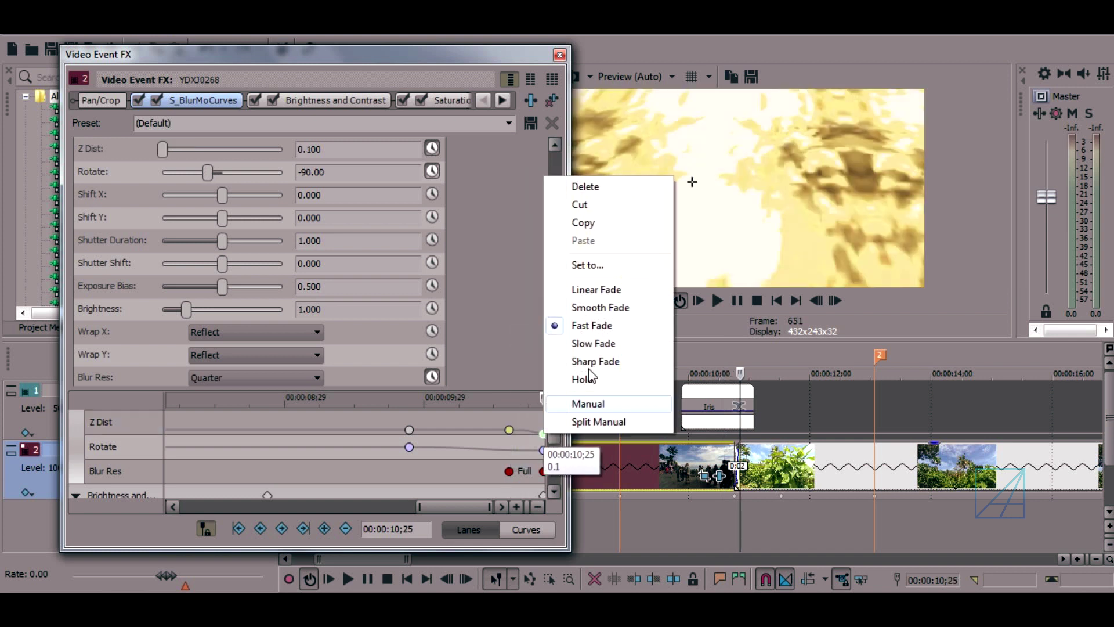
{"action": "left_click", "coordinate": [593, 324]}
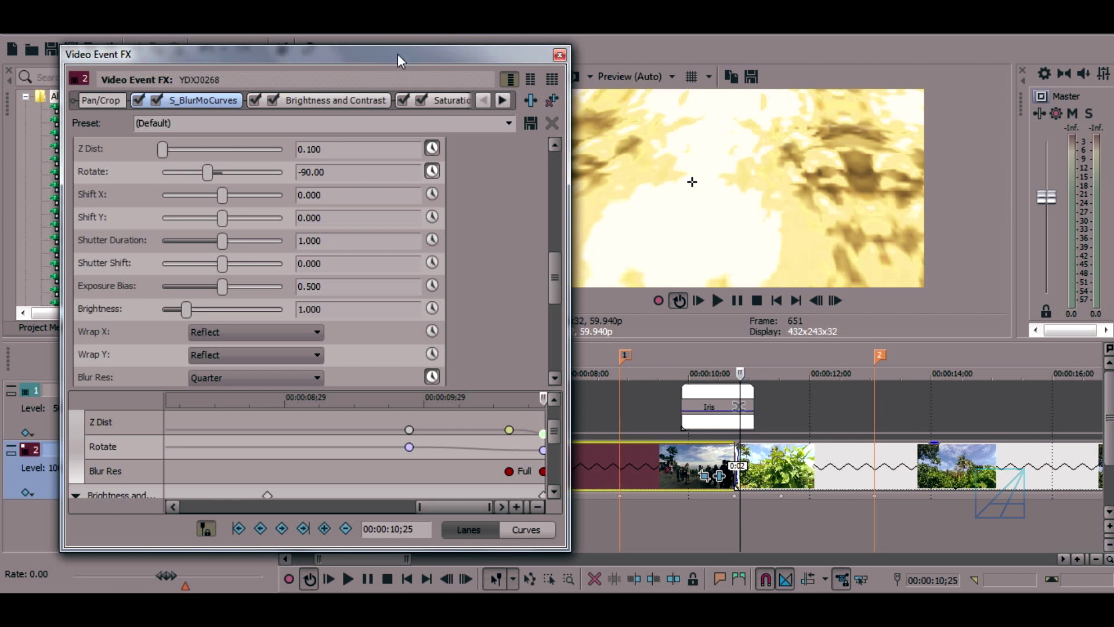
Compare frames between 00:00:10;11 and 00:00:10;18 and reposition the S_BlurMoCurves center crosshair in the preview.
{"action": "left_click_drag", "start_coordinate": [388, 53], "coordinate": [365, 55]}
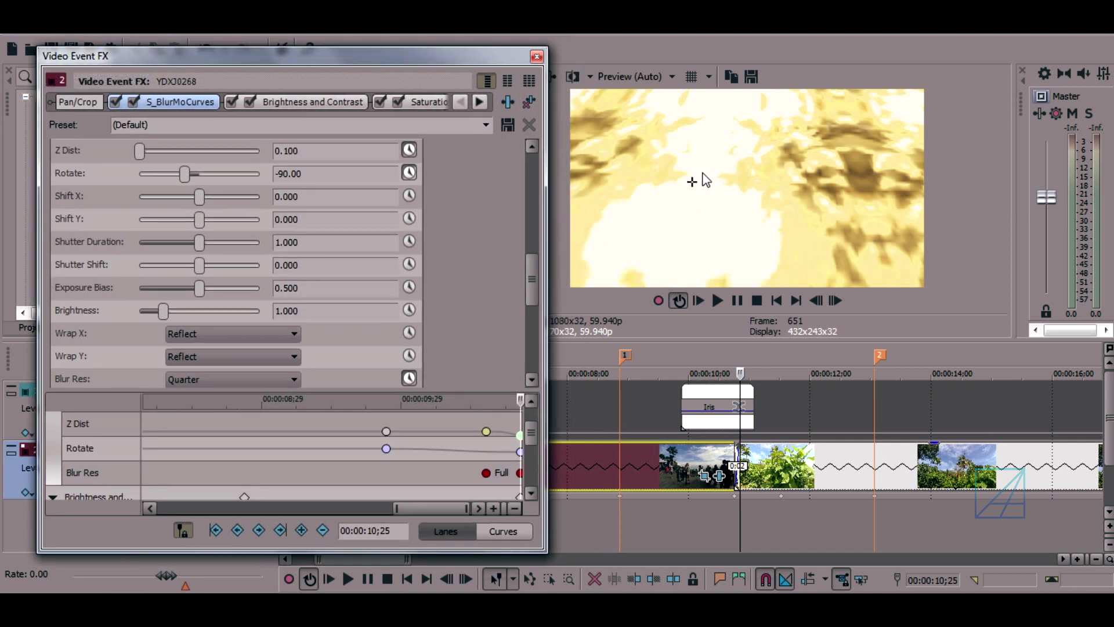
{"action": "left_click", "coordinate": [709, 460]}
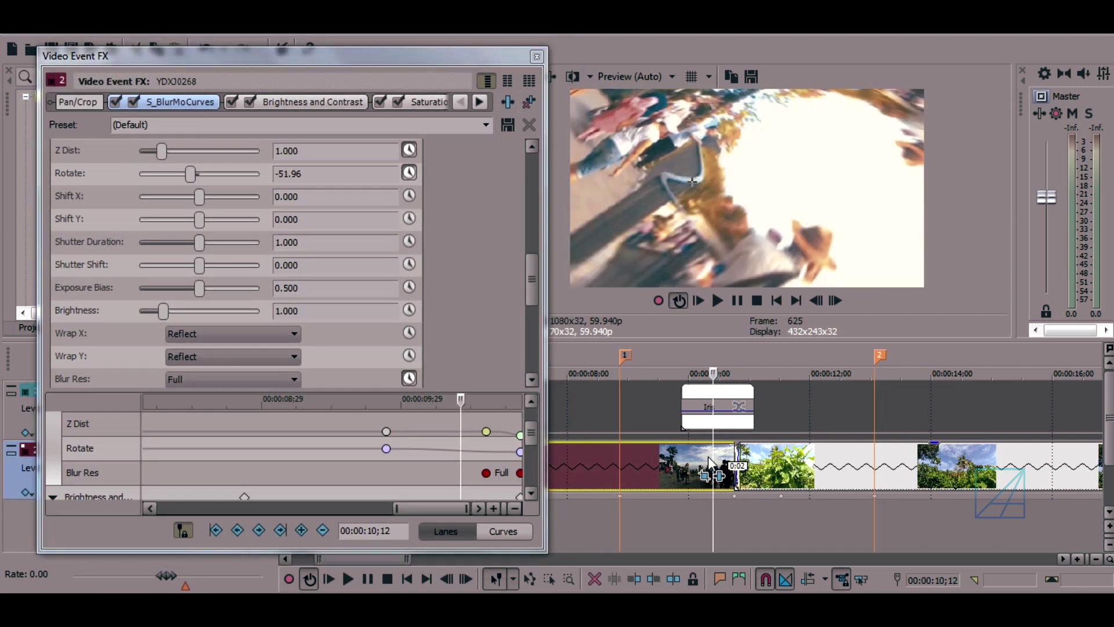
{"action": "left_click", "coordinate": [716, 461]}
{"action": "left_click", "coordinate": [712, 462]}
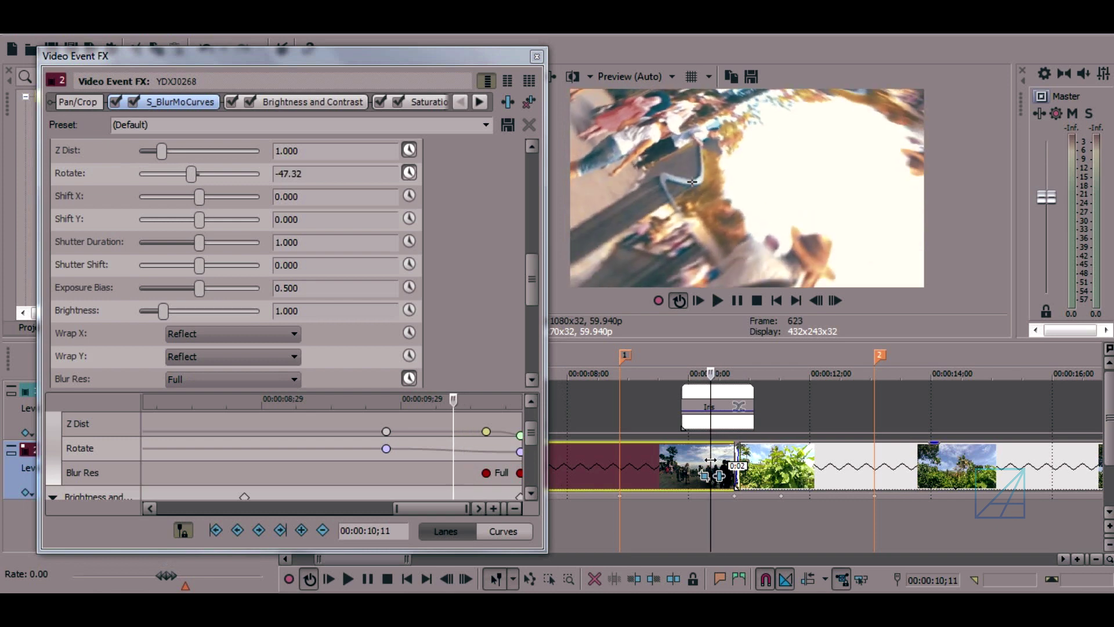
{"action": "left_click", "coordinate": [717, 461]}
{"action": "left_click", "coordinate": [721, 463]}
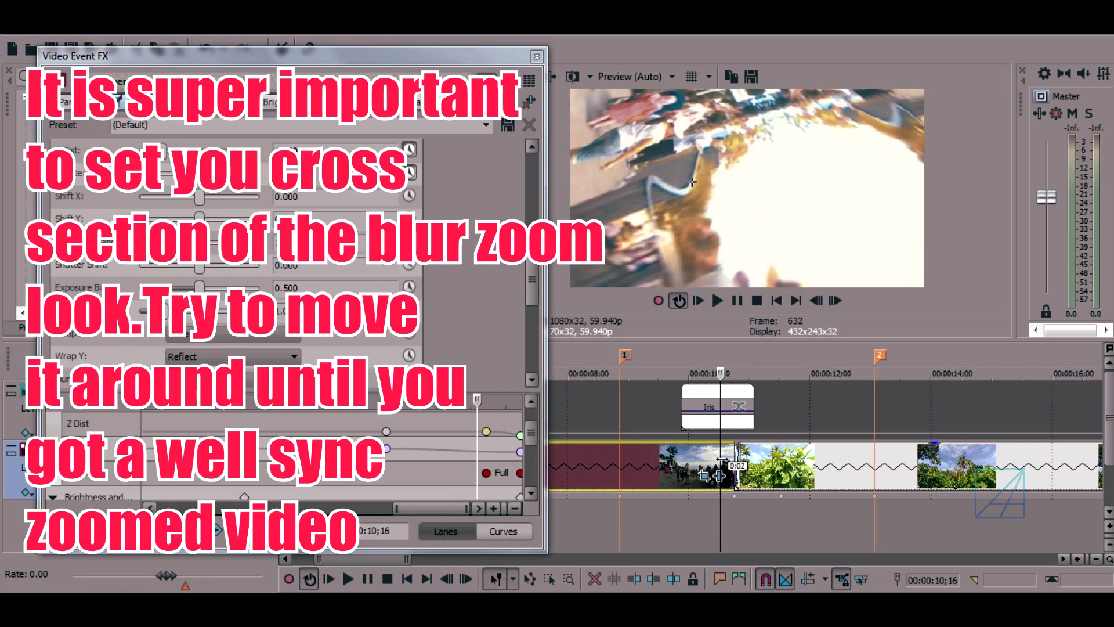
{"action": "left_click", "coordinate": [709, 459]}
{"action": "left_click", "coordinate": [725, 465]}
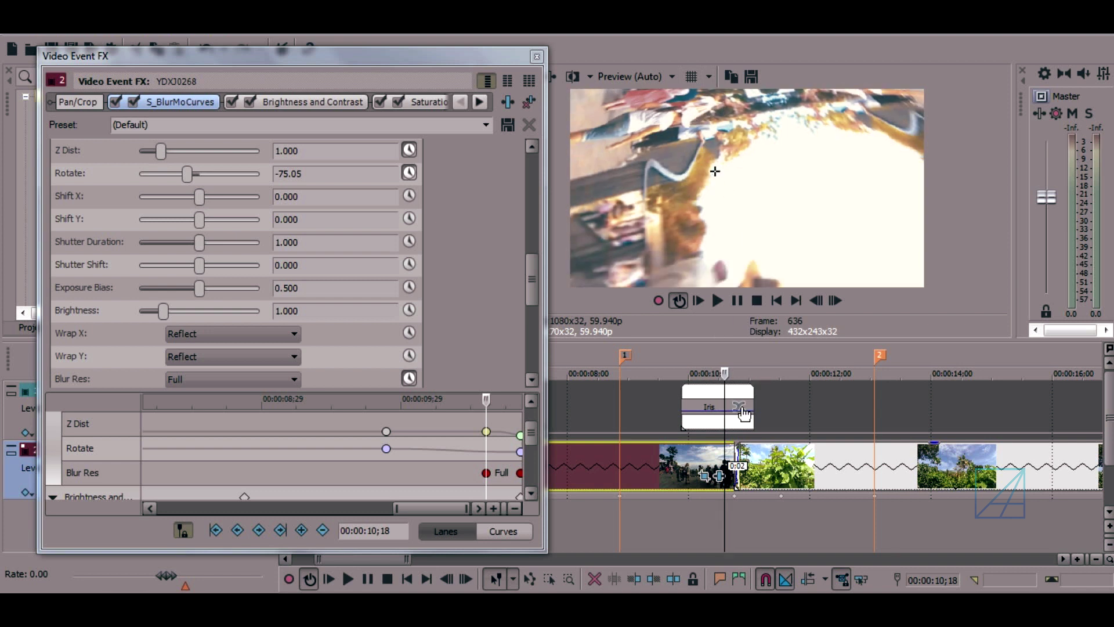
Step frame by frame through the first clip's ending to check the blur center, and close the effects window.
{"action": "key", "text": "Right"}
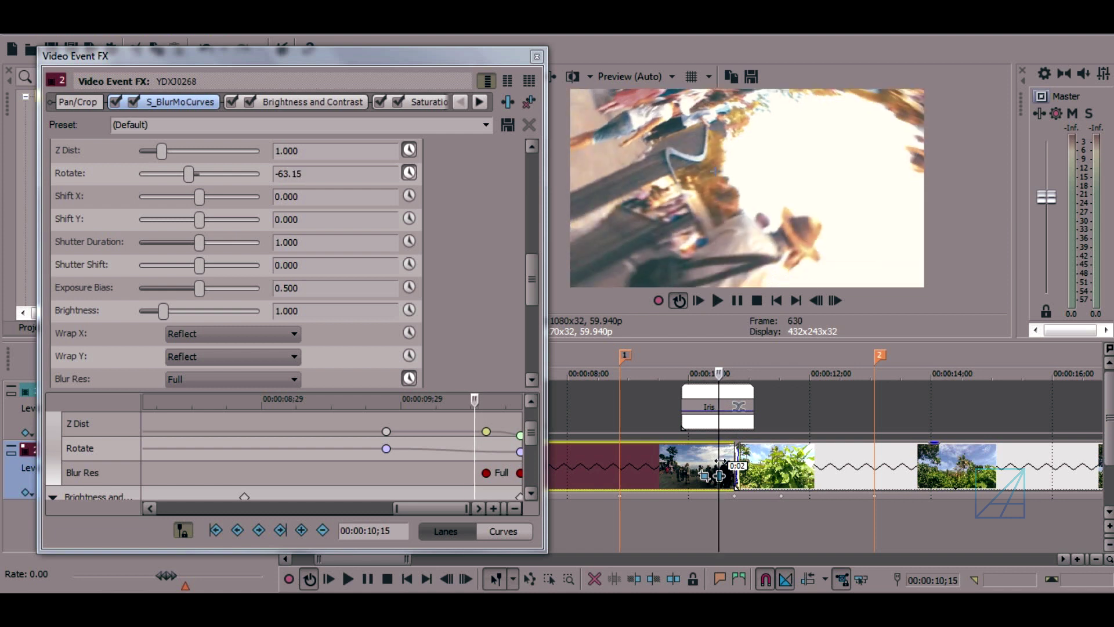
{"action": "key", "text": "Right"}
{"action": "key", "text": "Right"}
{"action": "key", "text": "Right"}
{"action": "key", "text": "Right"}
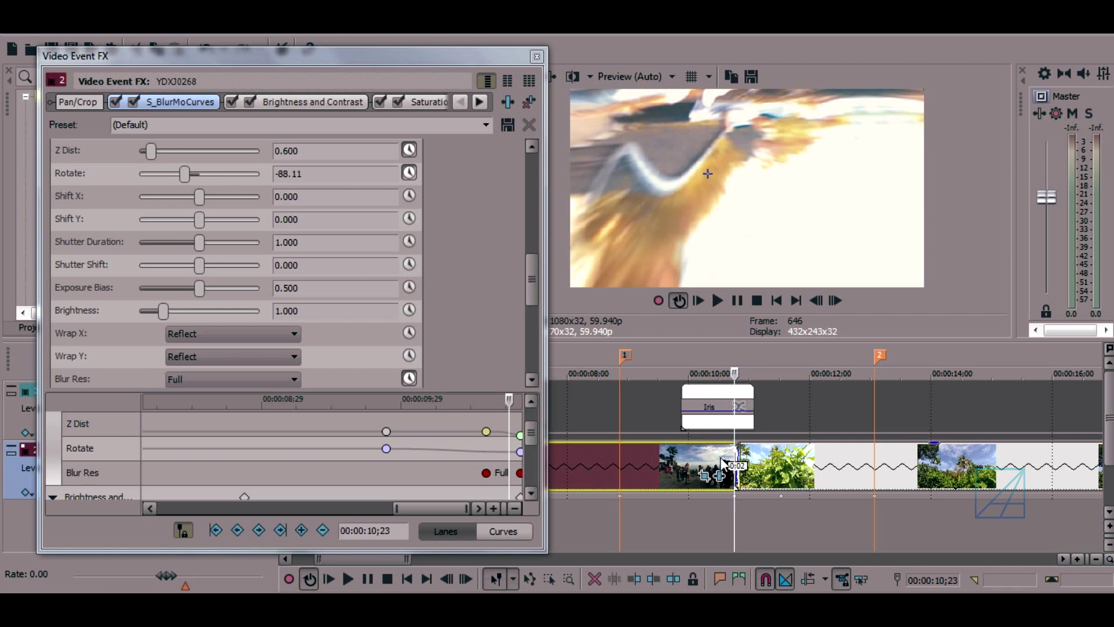
{"action": "key", "text": "Left"}
{"action": "key", "text": "Left"}
{"action": "key", "text": "Left"}
{"action": "key", "text": "Left"}
{"action": "key", "text": "Left"}
{"action": "key", "text": "Left"}
{"action": "key", "text": "Left"}
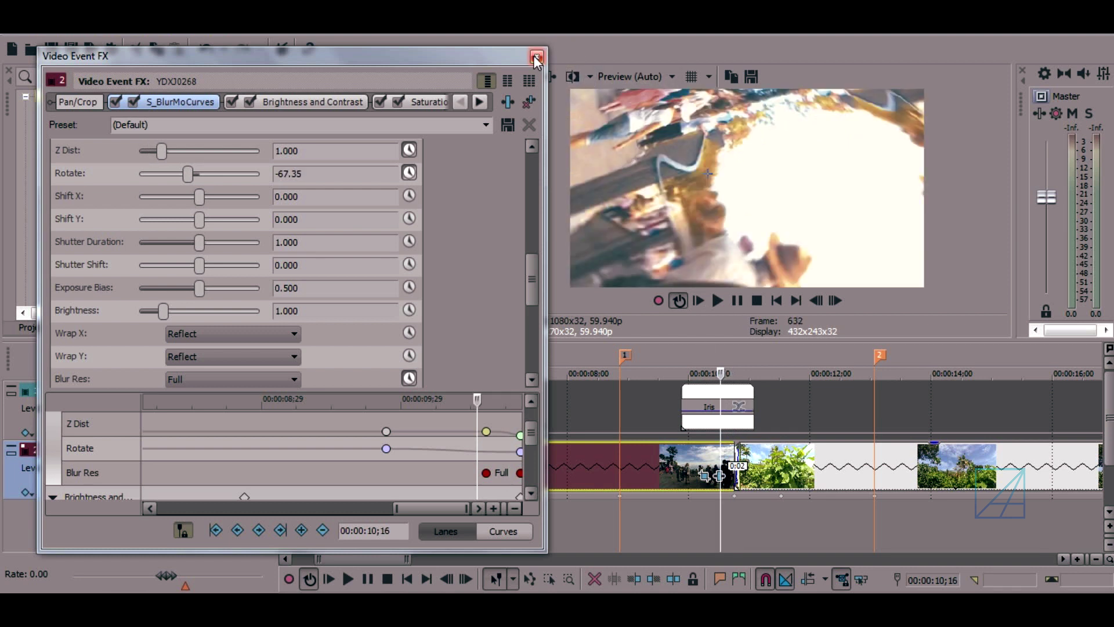
{"action": "left_click", "coordinate": [536, 56]}
Delete the Pan/Crop position keyframe at 00:00:10;15 from the first clip and close its Pan/Crop settings.
{"action": "left_click", "coordinate": [706, 478]}
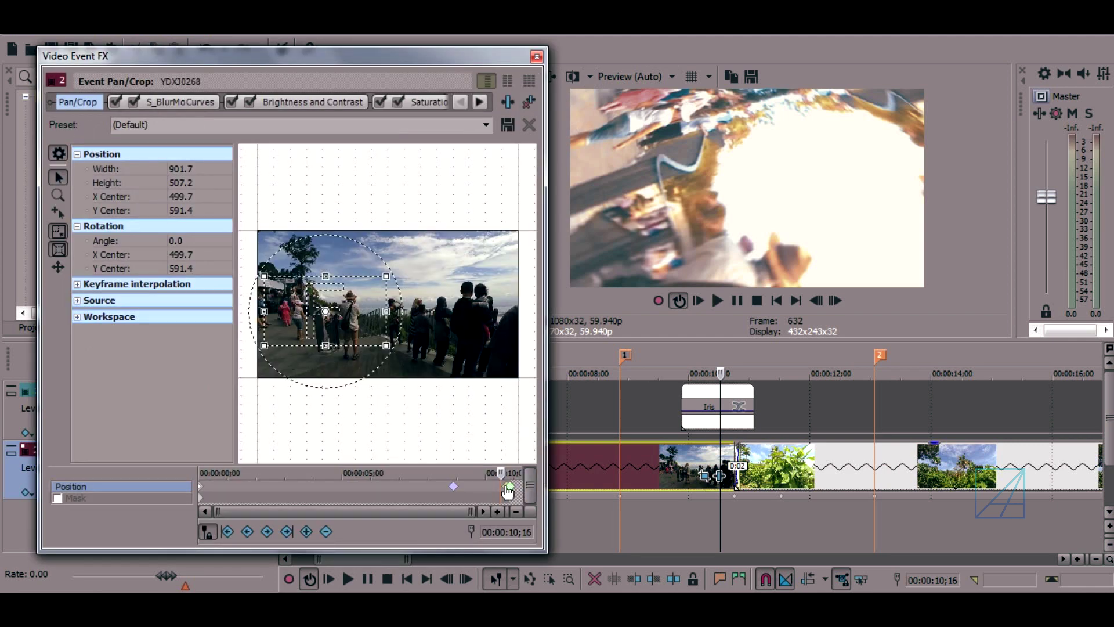
{"action": "scroll", "coordinate": [687, 476], "scroll_direction": "left", "scroll_amount": 3}
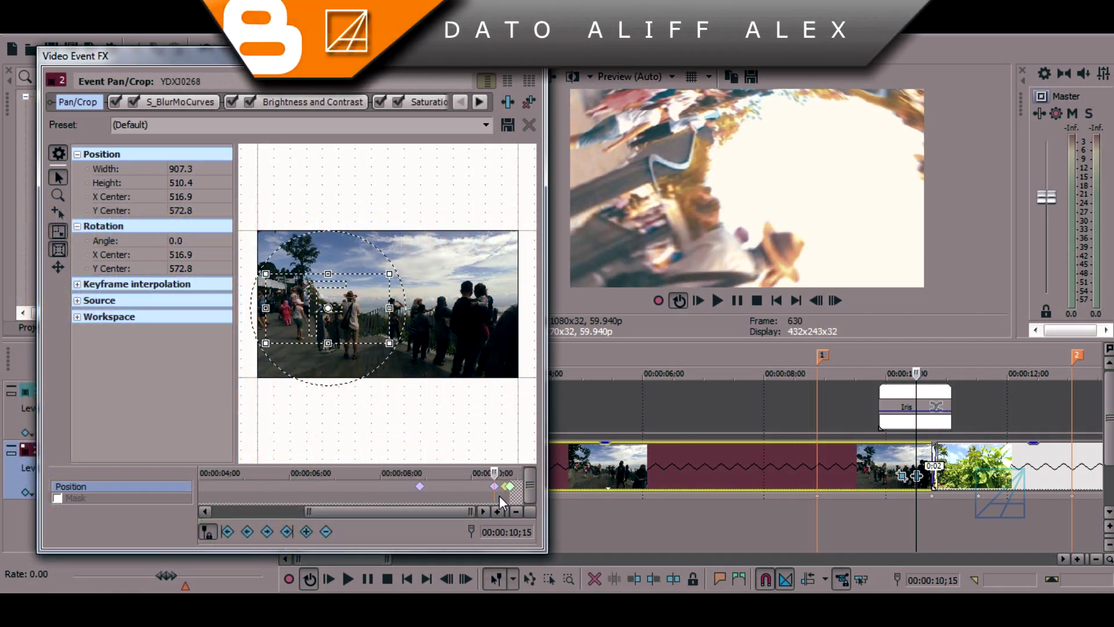
{"action": "scroll", "coordinate": [498, 487], "scroll_direction": "up", "scroll_amount": 2}
{"action": "scroll", "coordinate": [498, 487], "scroll_direction": "up", "scroll_amount": 2}
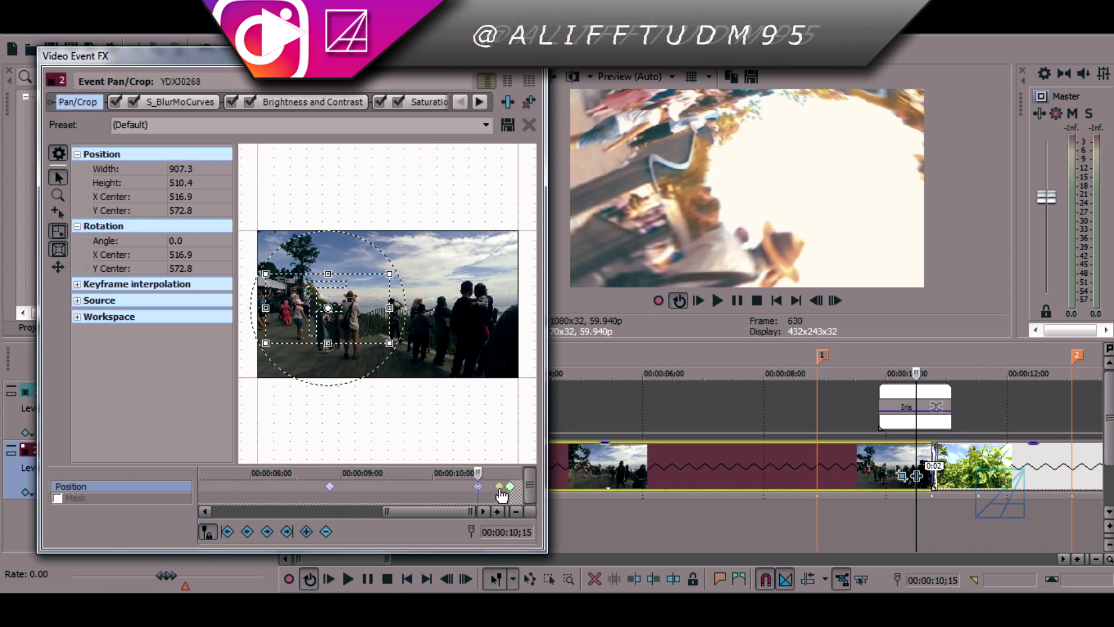
{"action": "left_click", "coordinate": [500, 491]}
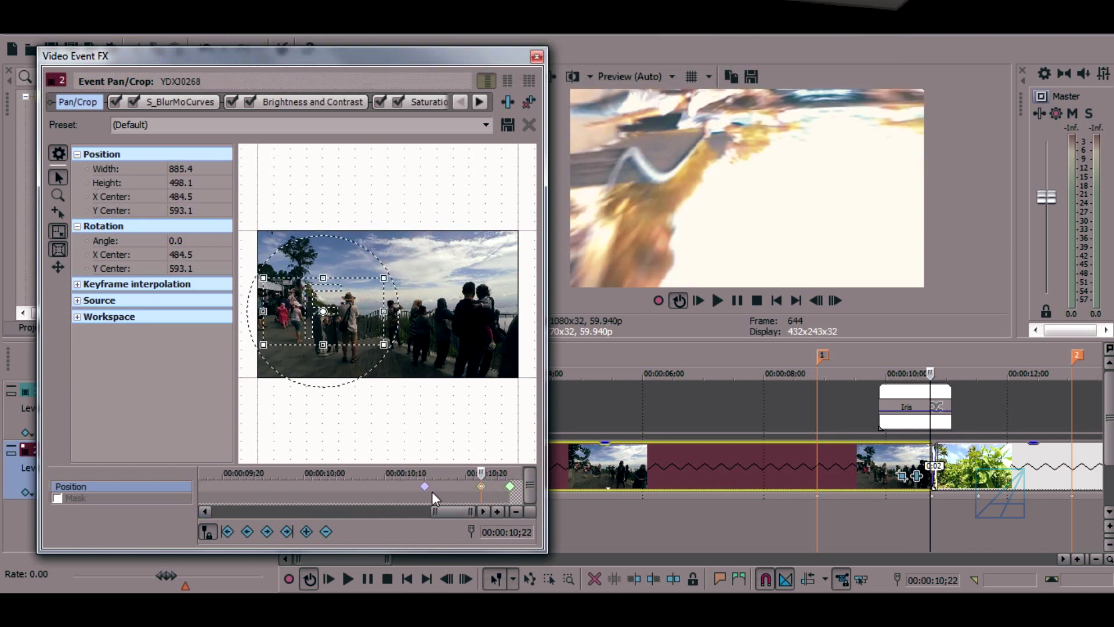
{"action": "left_click", "coordinate": [422, 488]}
{"action": "left_click", "coordinate": [327, 530]}
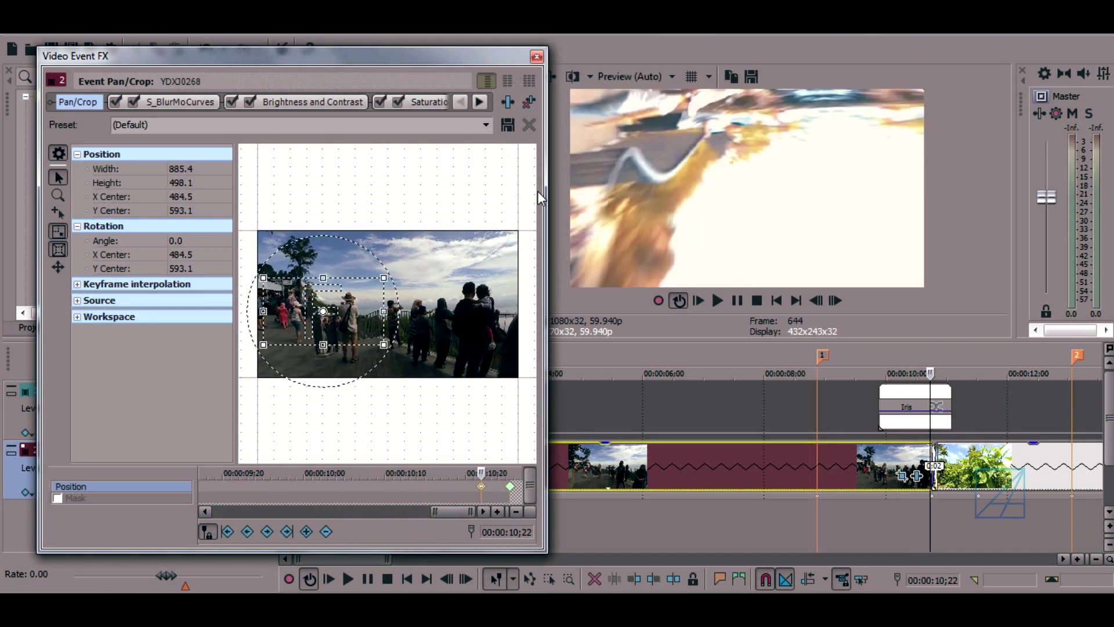
{"action": "left_click", "coordinate": [536, 57]}
Reopen the first clip's effects at marker 1, 00:00:08;26, and examine the Brightness and Contrast values there.
{"action": "scroll", "coordinate": [881, 461], "scroll_direction": "down", "scroll_amount": 5}
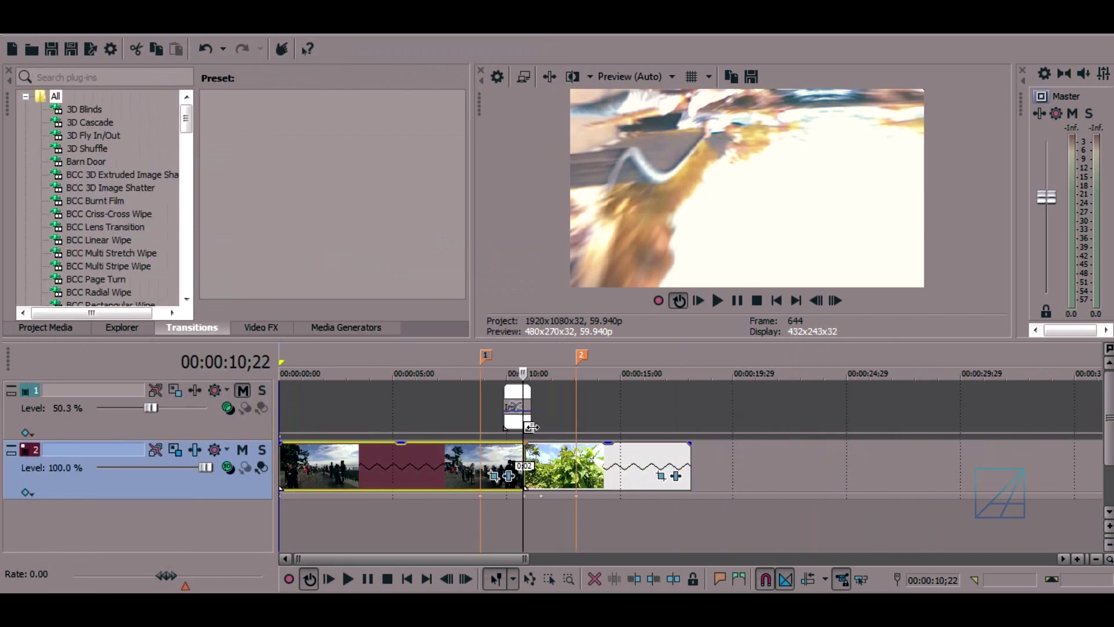
{"action": "scroll", "coordinate": [535, 468], "scroll_direction": "up", "scroll_amount": 3}
{"action": "mouse_move", "coordinate": [596, 524]}
{"action": "left_mouse_down"}
{"action": "mouse_move", "coordinate": [672, 542]}
{"action": "mouse_move", "coordinate": [596, 546]}
{"action": "left_mouse_up"}
{"action": "left_click", "coordinate": [667, 476]}
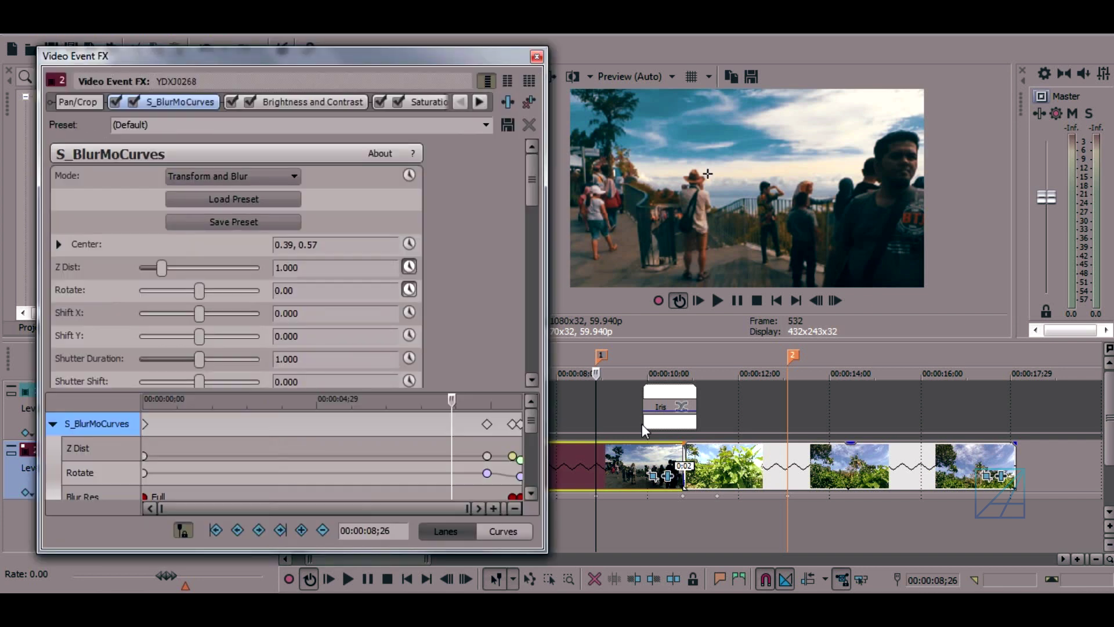
{"action": "left_click", "coordinate": [355, 100]}
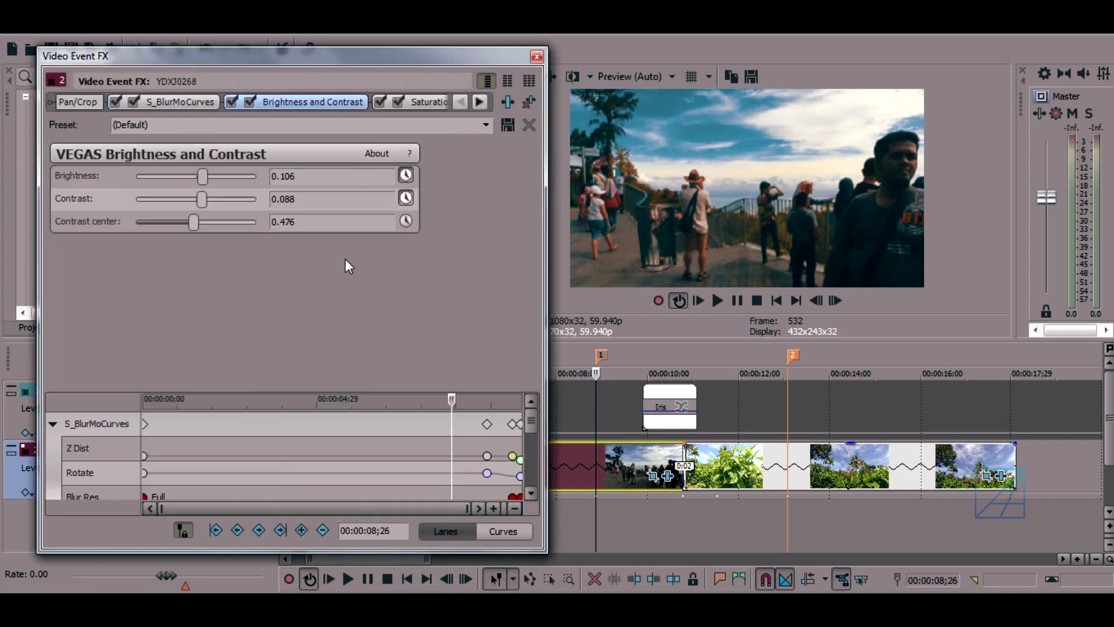
{"action": "left_click", "coordinate": [610, 360]}
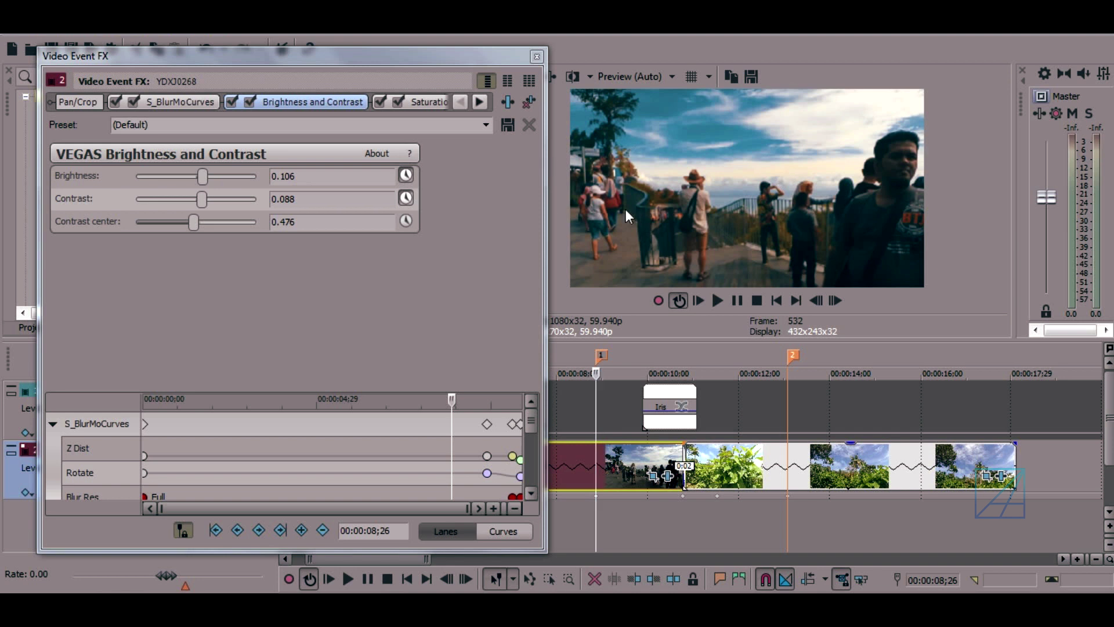
Go to the last Brightness and Contrast keyframe, 00:00:10;25, and examine both values before closing the effects window.
{"action": "left_click_drag", "start_coordinate": [531, 423], "coordinate": [538, 470]}
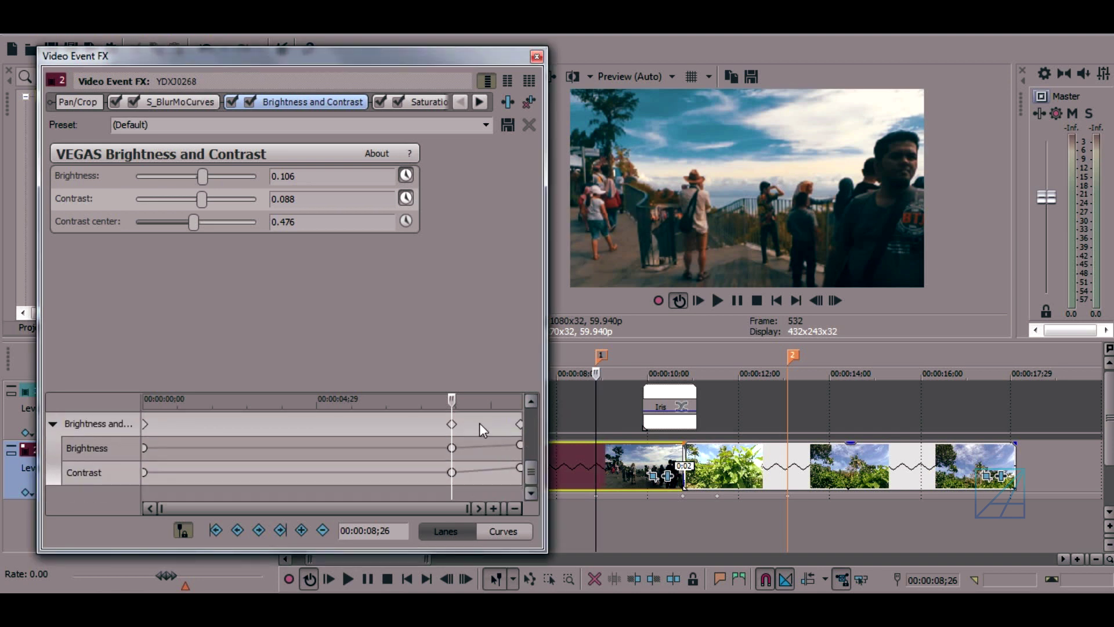
{"action": "left_click_drag", "start_coordinate": [451, 400], "coordinate": [521, 401]}
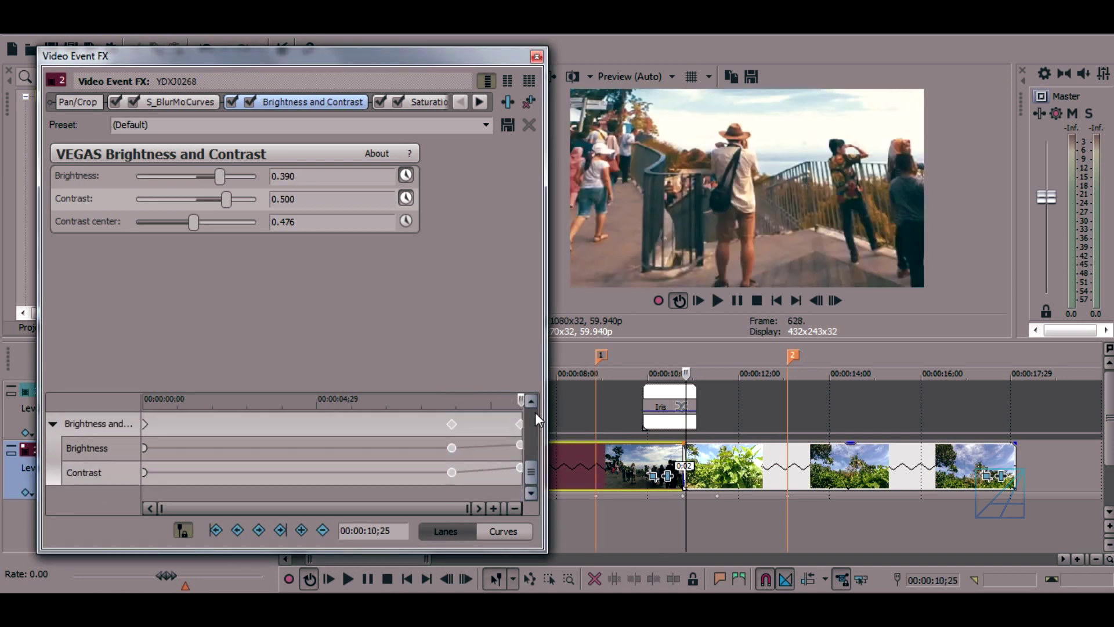
{"action": "left_click", "coordinate": [325, 178]}
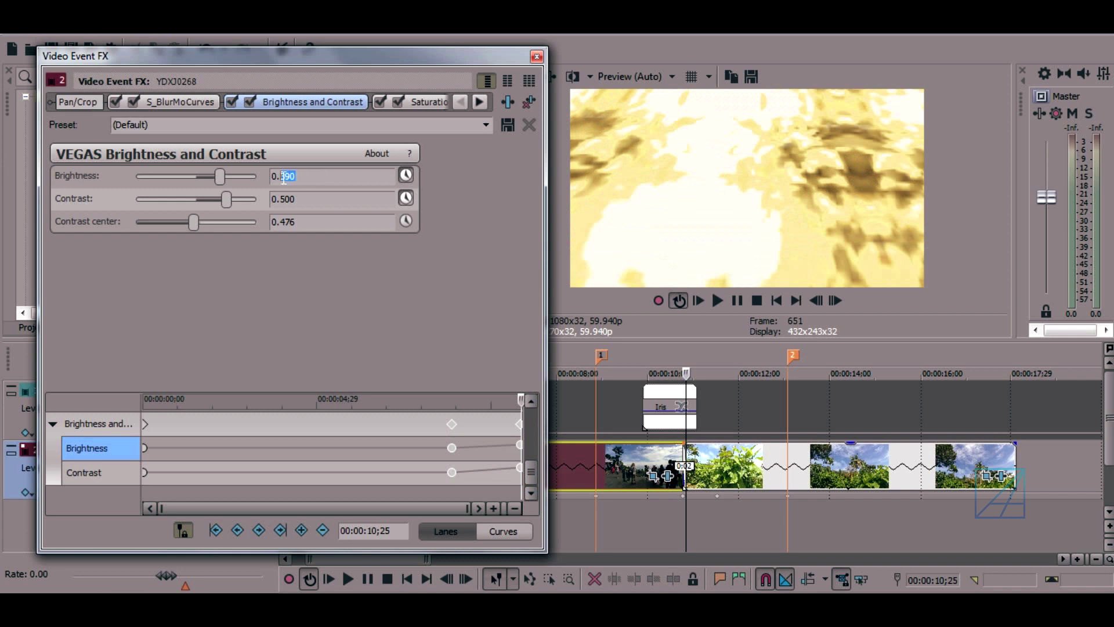
{"action": "left_click", "coordinate": [295, 198]}
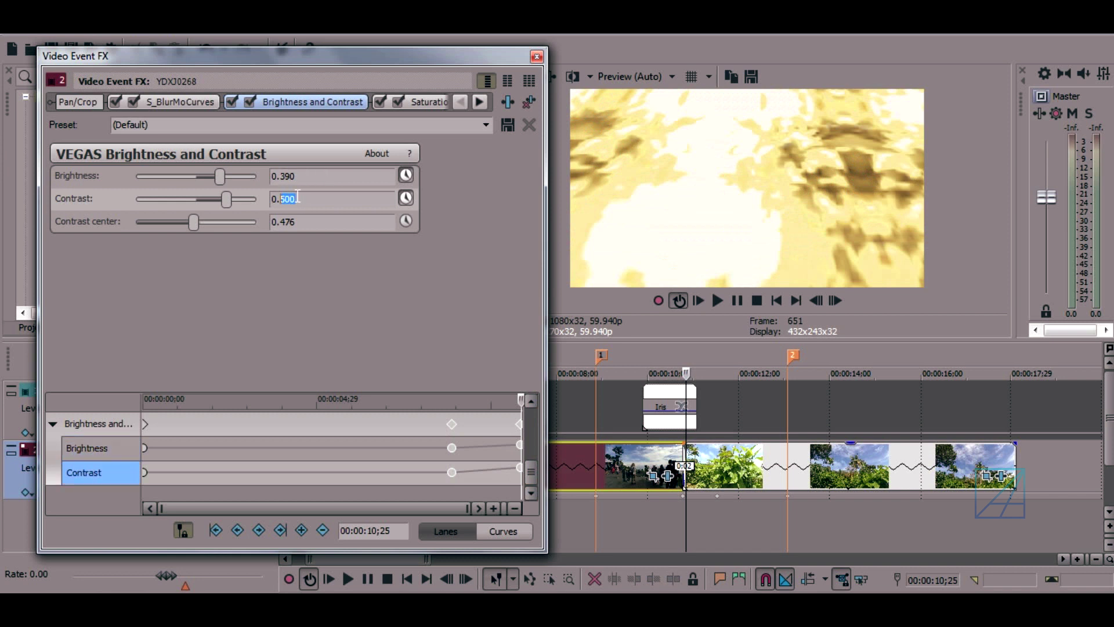
{"action": "left_click", "coordinate": [537, 56]}
Open the second clip's S_BlurMoCurves effect and examine its settings at the first keyframe, 00:00:00;00.
{"action": "scroll", "coordinate": [788, 513], "scroll_direction": "up", "scroll_amount": 5}
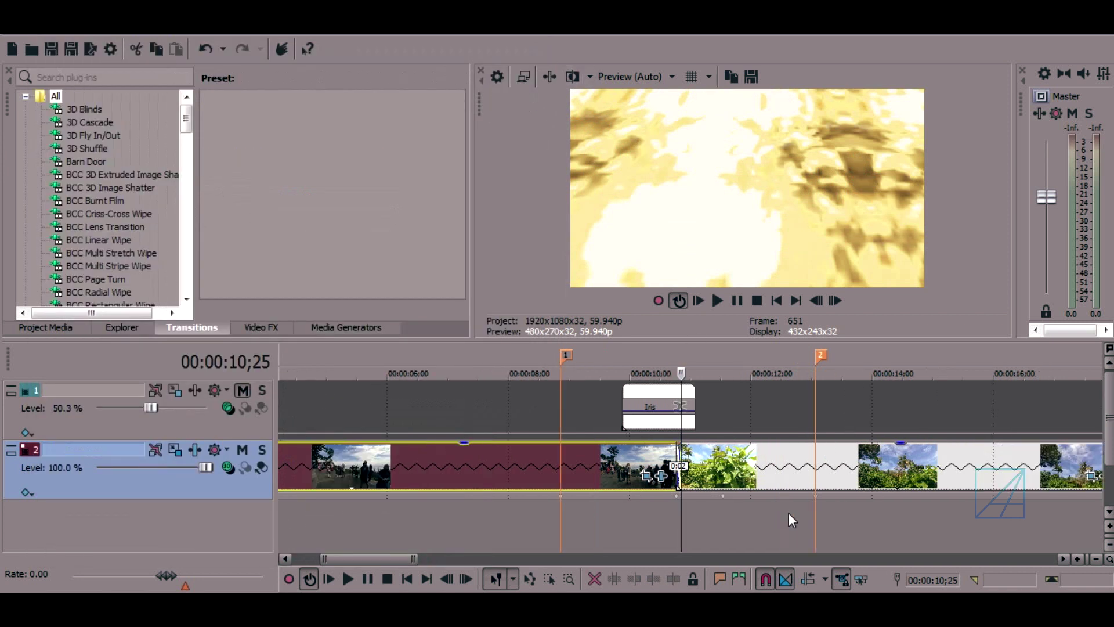
{"action": "left_click", "coordinate": [774, 454]}
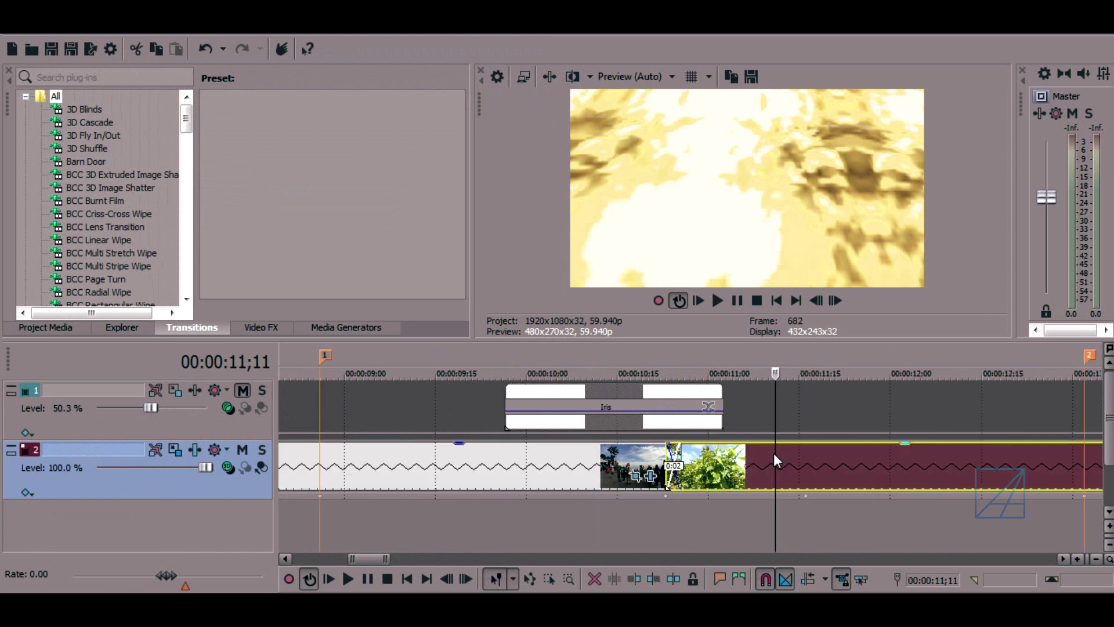
{"action": "scroll", "coordinate": [792, 469], "scroll_direction": "down", "scroll_amount": 4}
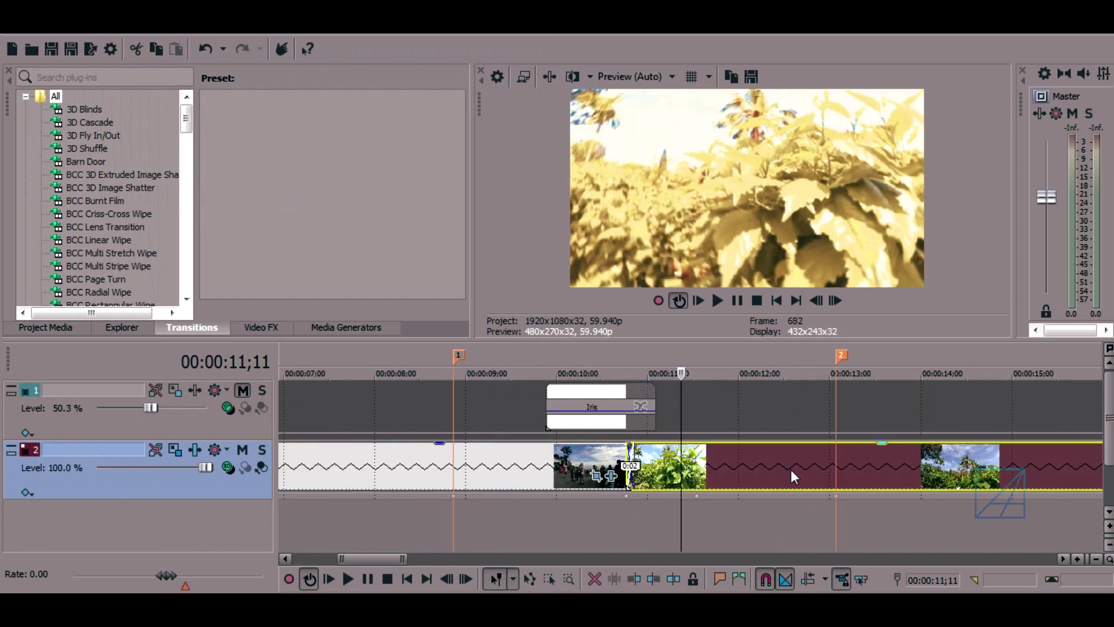
{"action": "left_click", "coordinate": [959, 477]}
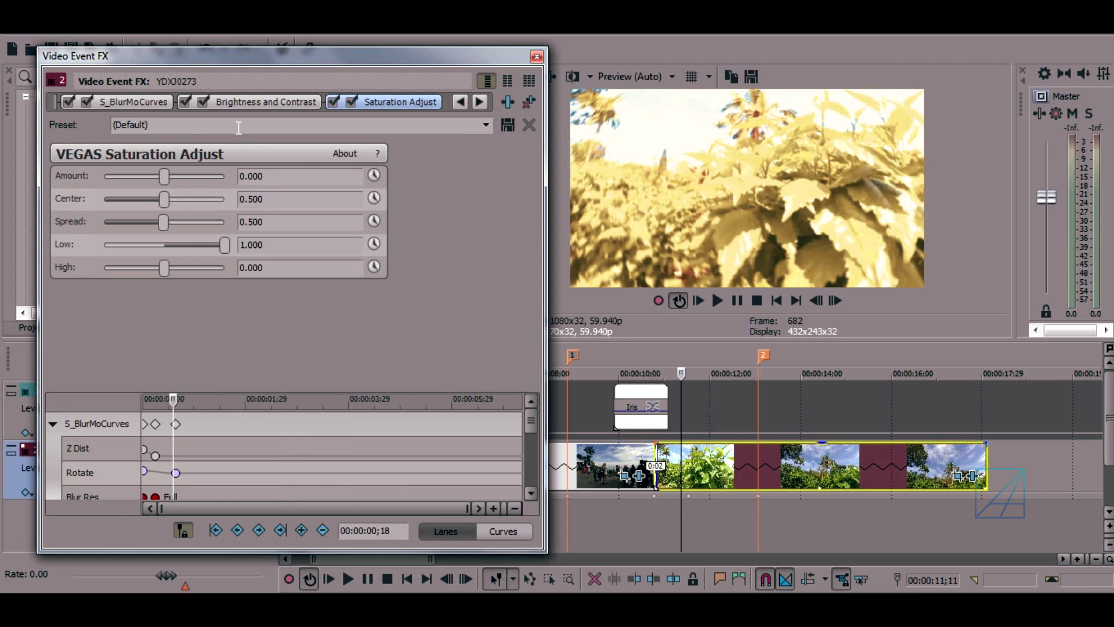
{"action": "left_click", "coordinate": [148, 101]}
{"action": "left_click_drag", "start_coordinate": [156, 55], "coordinate": [192, 49]}
{"action": "left_click_drag", "start_coordinate": [566, 201], "coordinate": [564, 319]}
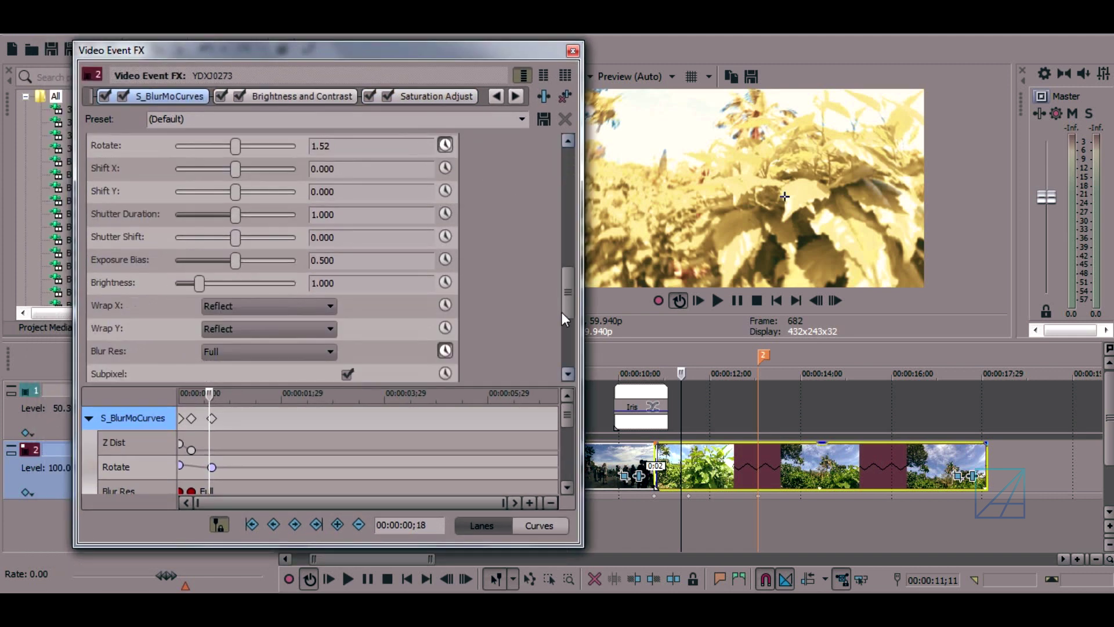
{"action": "left_click", "coordinate": [181, 447]}
{"action": "scroll", "coordinate": [230, 447], "scroll_direction": "up", "scroll_amount": 4}
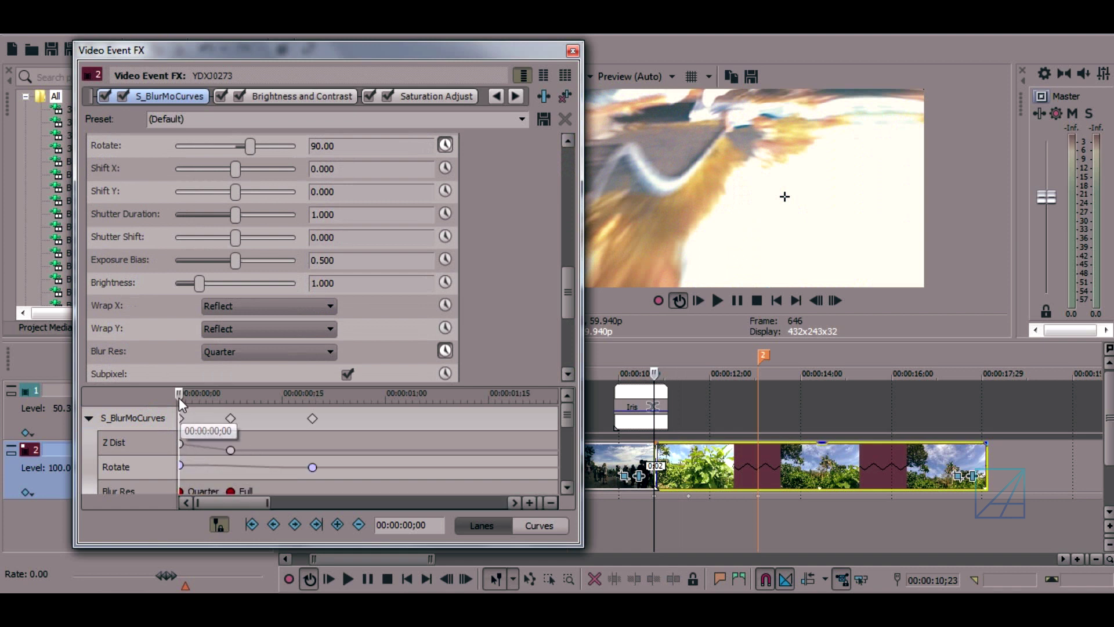
Set the second clip's Z Dist keyframe at 00:00:00;00 to Fast Fade and the one at 00:00:00;07 to Slow Fade.
{"action": "left_click_drag", "start_coordinate": [179, 397], "coordinate": [163, 430]}
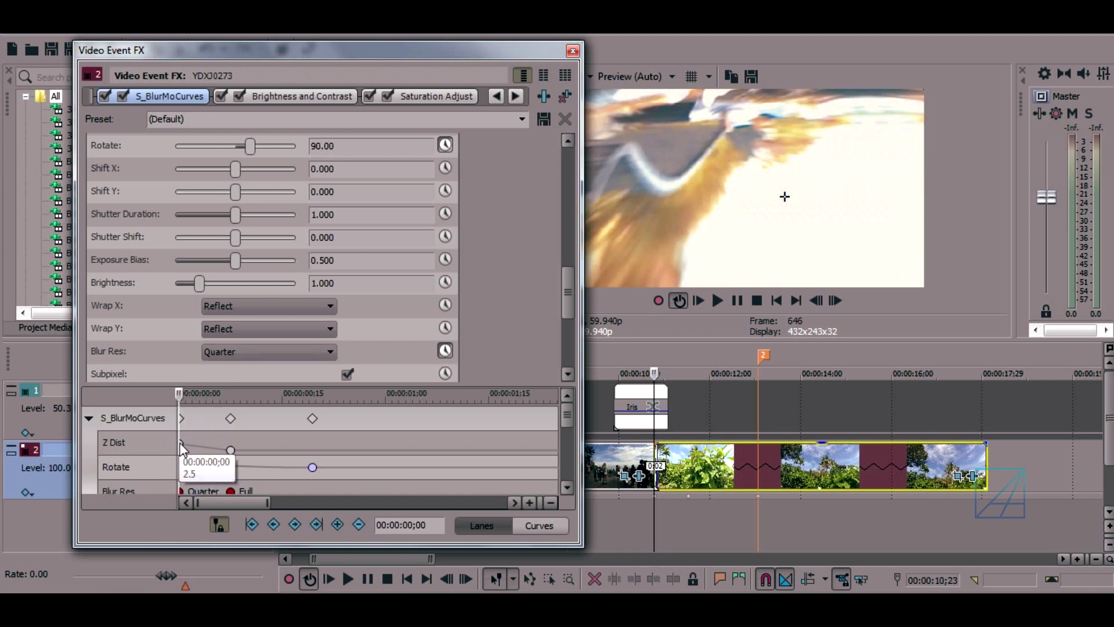
{"action": "right_click", "coordinate": [181, 448]}
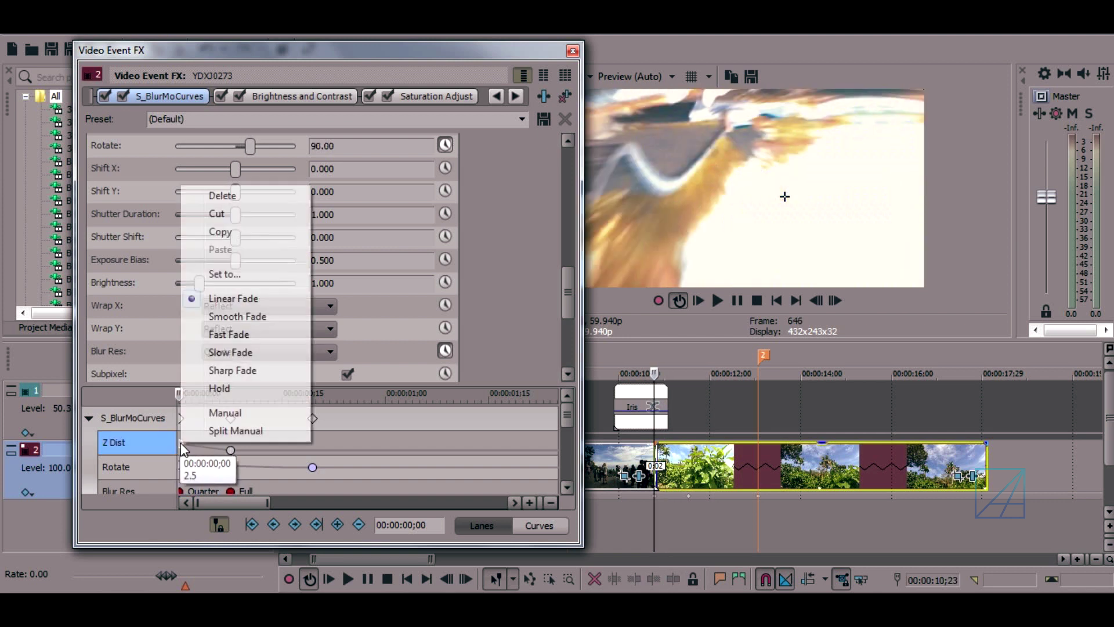
{"action": "left_click", "coordinate": [248, 338]}
{"action": "scroll", "coordinate": [193, 451], "scroll_direction": "up", "scroll_amount": 3}
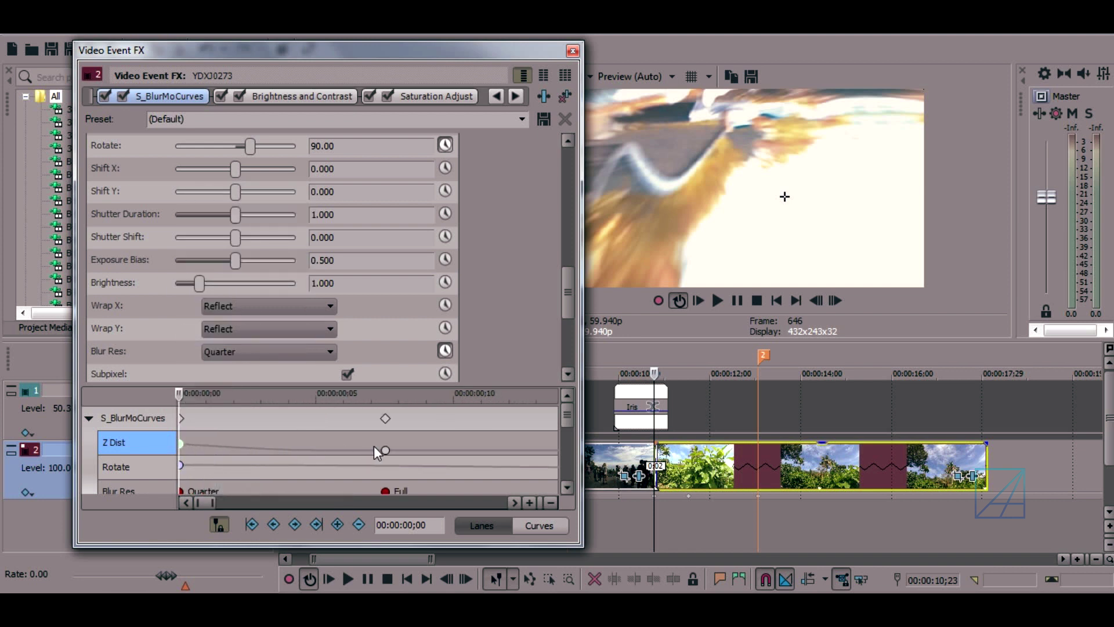
{"action": "right_click", "coordinate": [386, 449]}
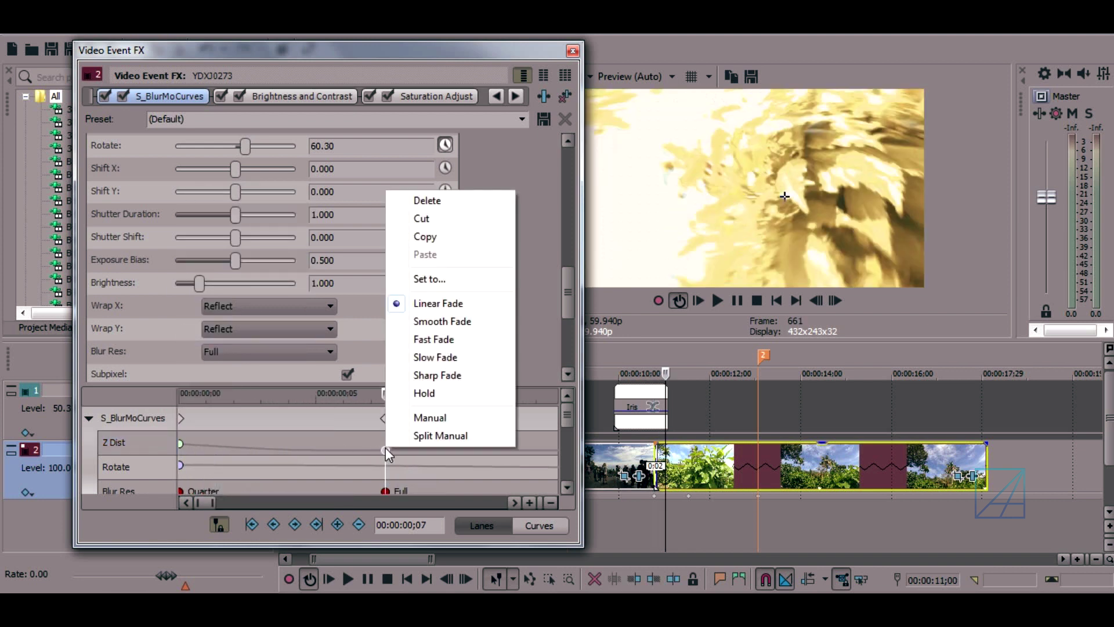
{"action": "left_click", "coordinate": [452, 357]}
{"action": "scroll", "coordinate": [392, 455], "scroll_direction": "down", "scroll_amount": 6}
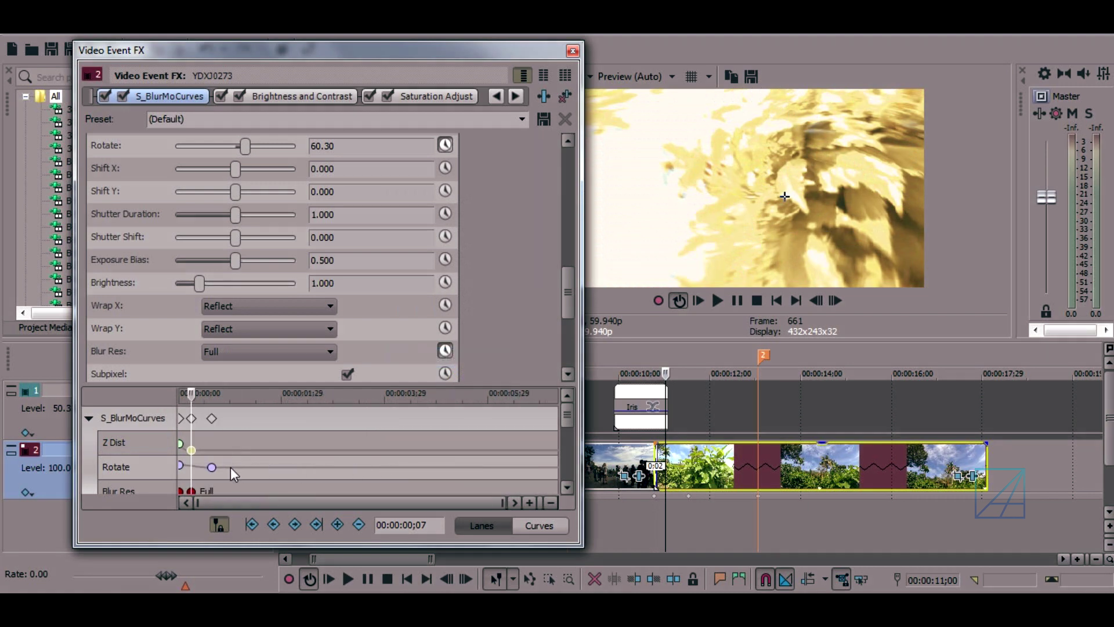
{"action": "scroll", "coordinate": [203, 469], "scroll_direction": "up", "scroll_amount": 4}
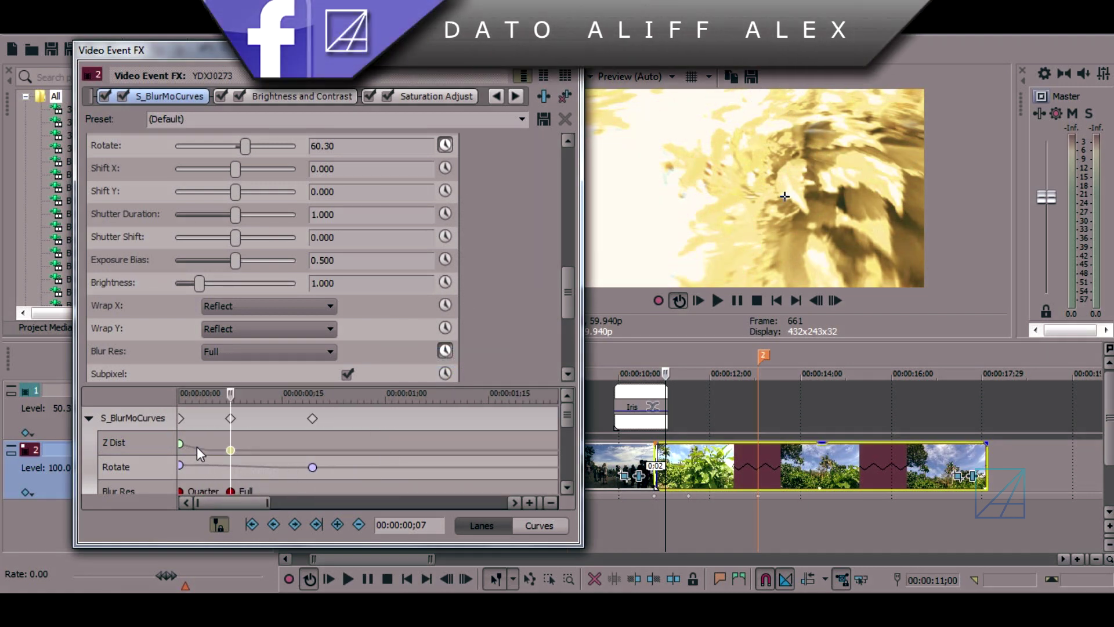
Examine the Z Dist and Rotate values at the first S_BlurMoCurves keyframe, 00:00:00;00.
{"action": "left_click", "coordinate": [197, 407]}
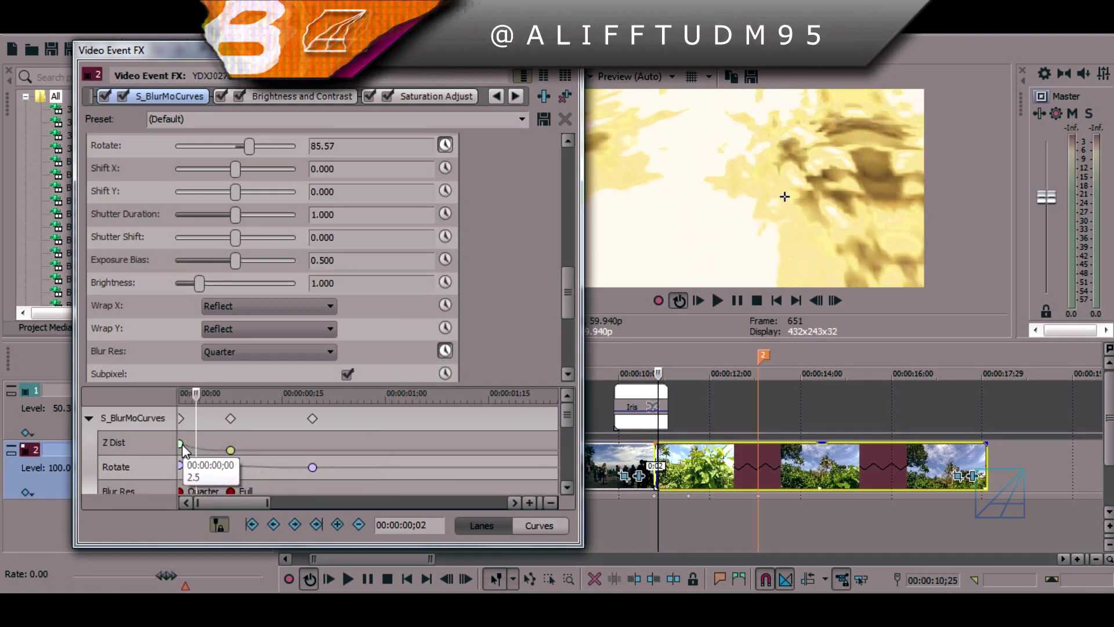
{"action": "left_click", "coordinate": [181, 445]}
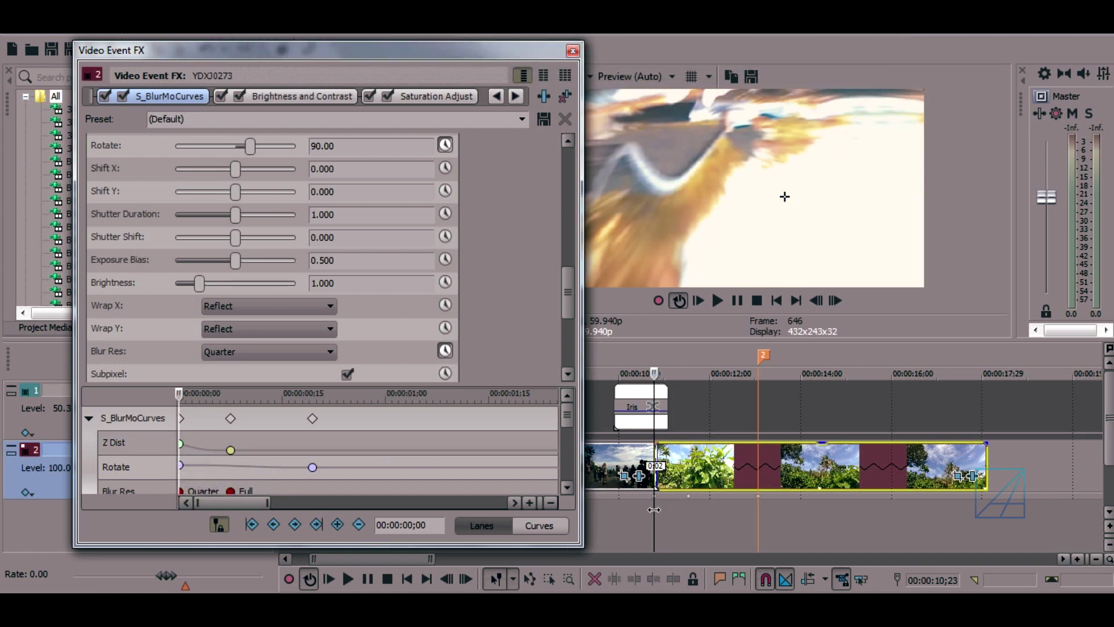
{"action": "left_click_drag", "start_coordinate": [567, 277], "coordinate": [561, 189]}
{"action": "left_click_drag", "start_coordinate": [335, 226], "coordinate": [325, 226]}
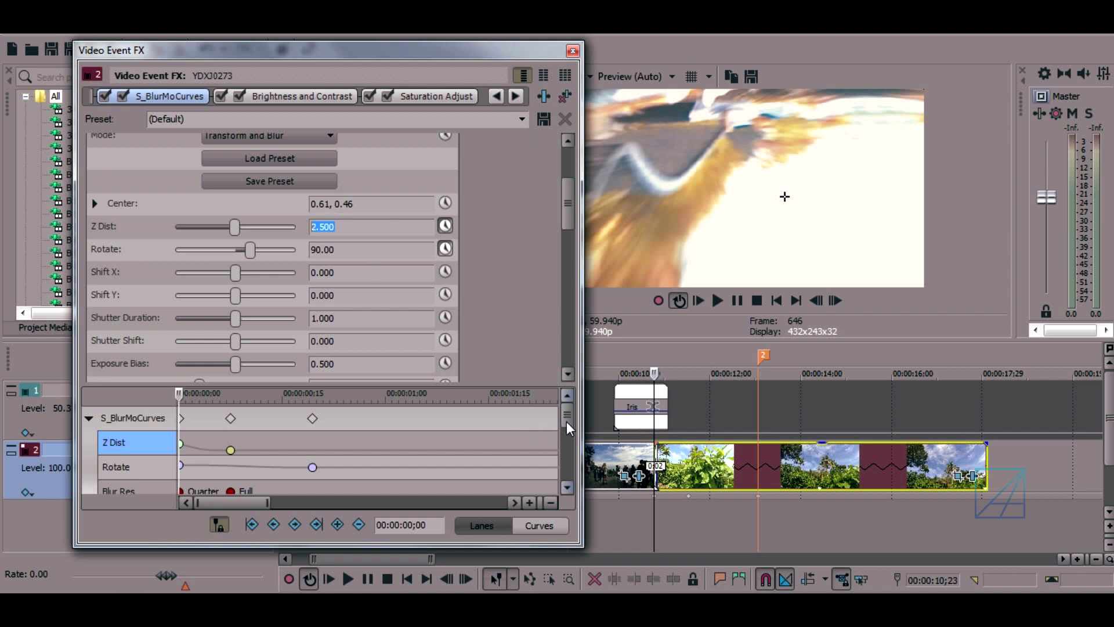
{"action": "left_click_drag", "start_coordinate": [567, 423], "coordinate": [570, 437]}
{"action": "left_click", "coordinate": [178, 441]}
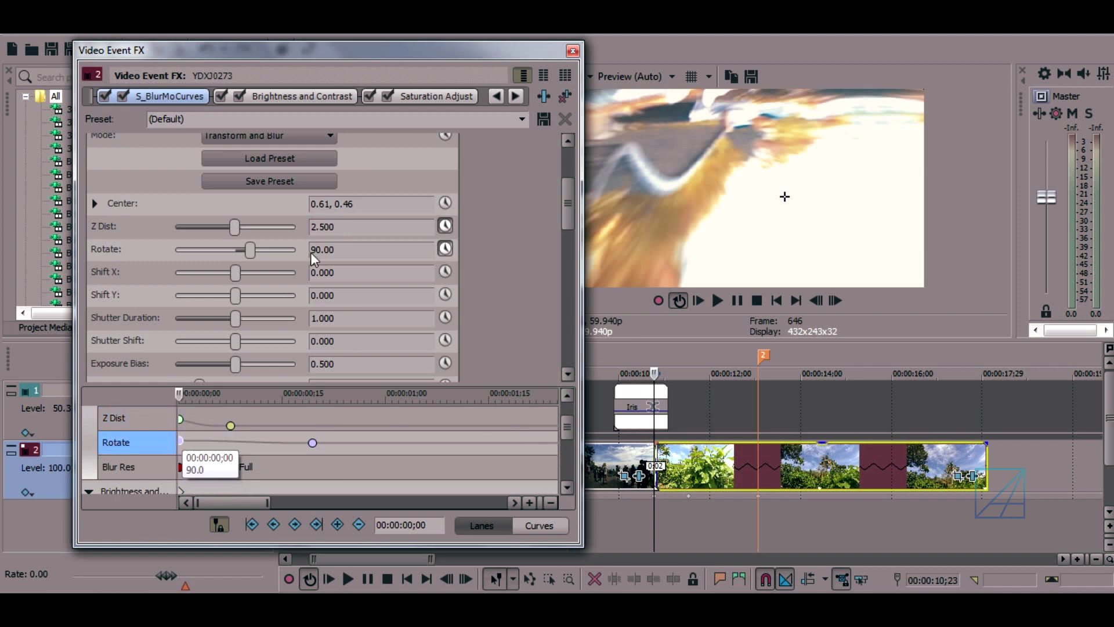
Move the effects window off the preview and inspect the second clip between its start and marker 2.
{"action": "left_click_drag", "start_coordinate": [375, 46], "coordinate": [321, 37]}
{"action": "left_click", "coordinate": [654, 537]}
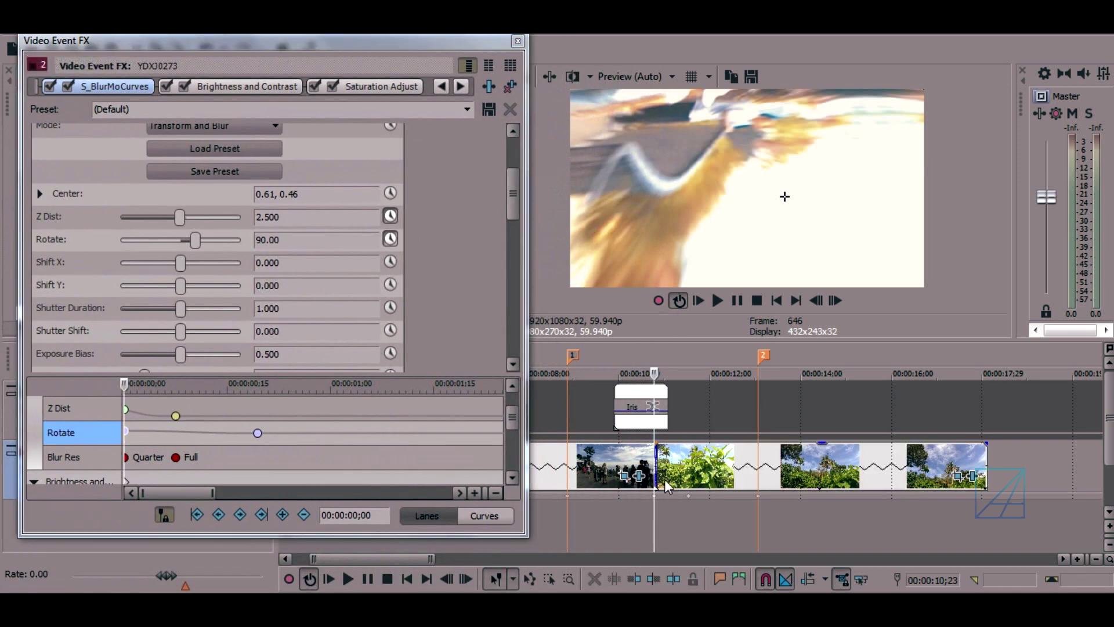
{"action": "left_click", "coordinate": [715, 520]}
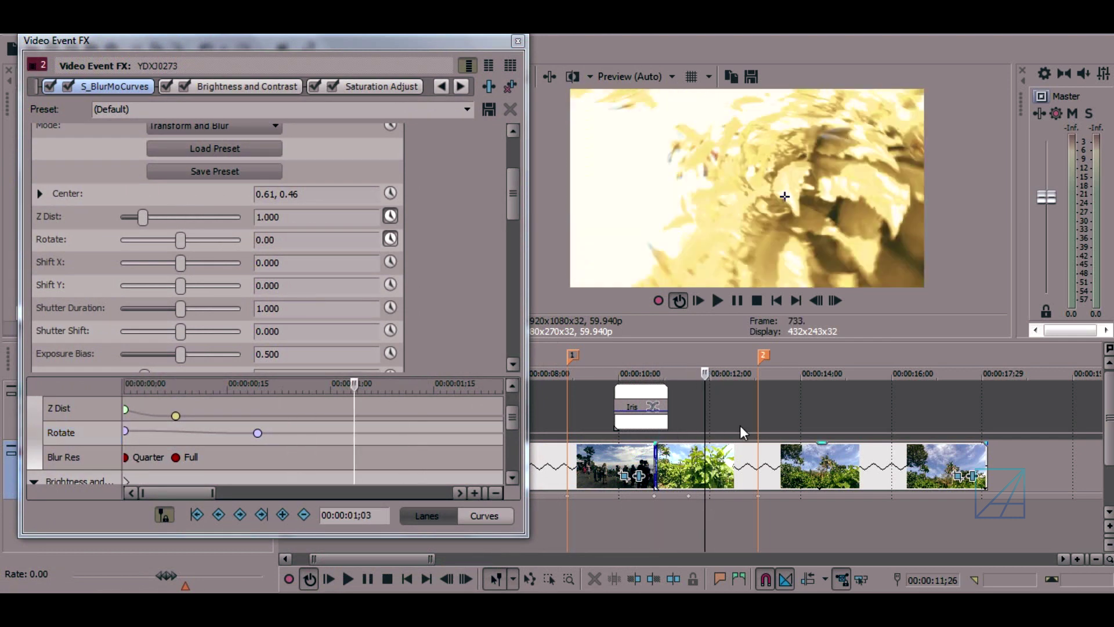
{"action": "left_click", "coordinate": [764, 356]}
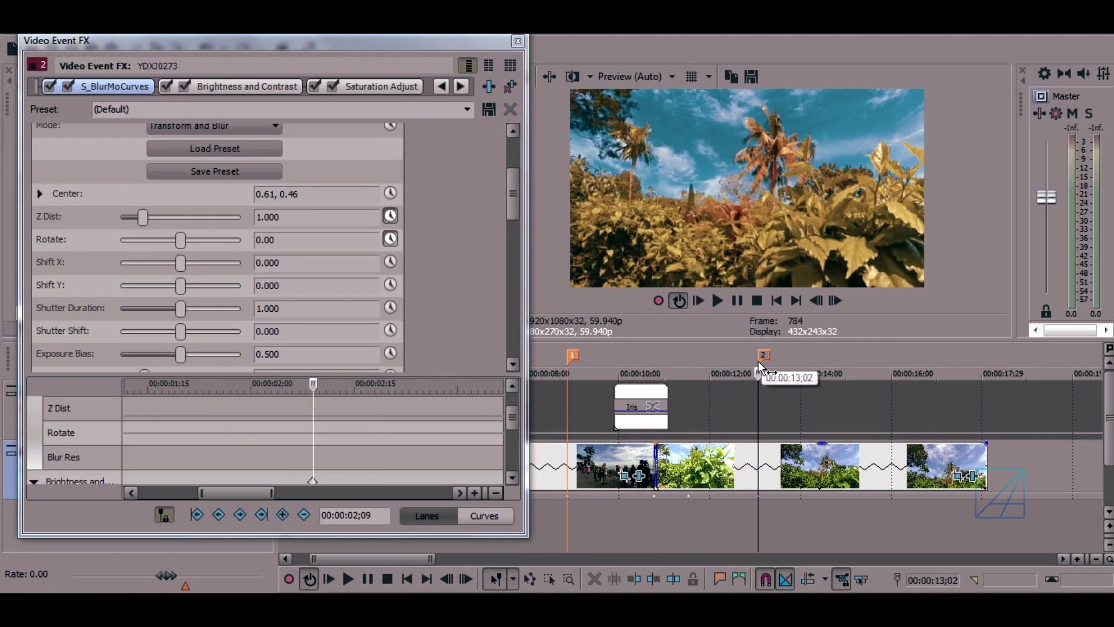
{"action": "left_click", "coordinate": [655, 461]}
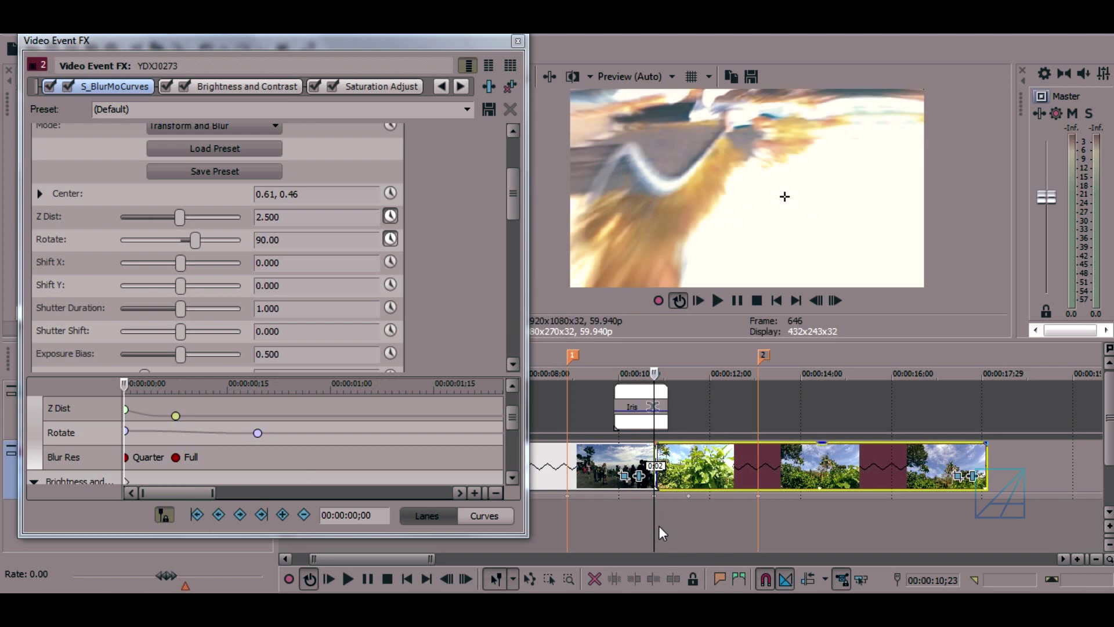
Compare the Rotate values and the preview at the keyframes at 00:00:00;00 and 00:00:00;19.
{"action": "left_click_drag", "start_coordinate": [654, 526], "coordinate": [683, 526]}
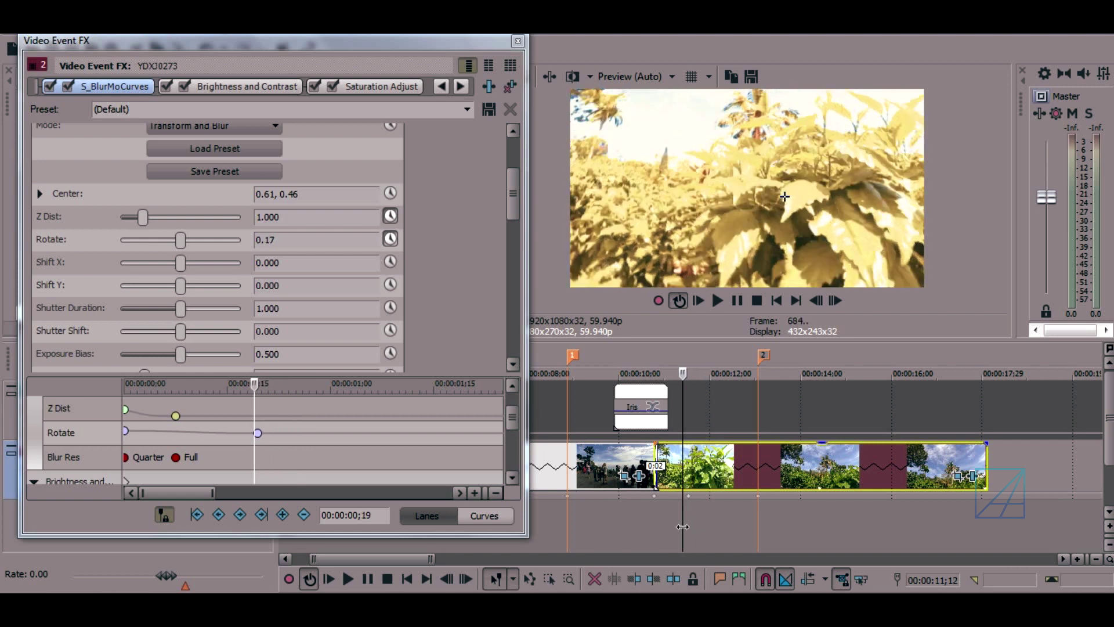
{"action": "left_click", "coordinate": [259, 435]}
{"action": "left_click", "coordinate": [126, 431]}
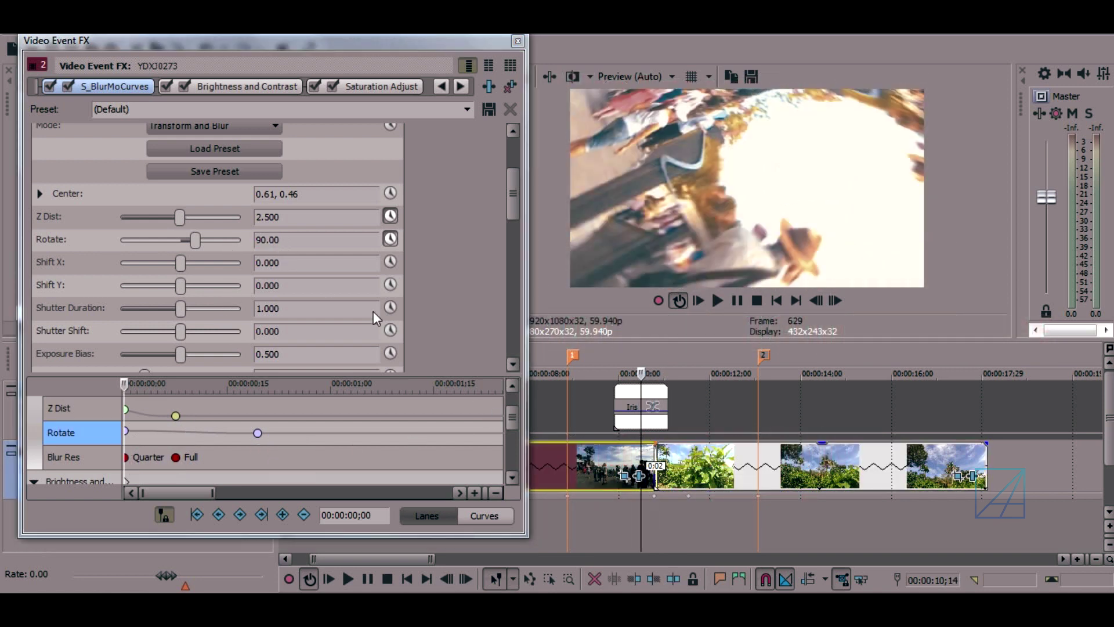
{"action": "left_click", "coordinate": [657, 458]}
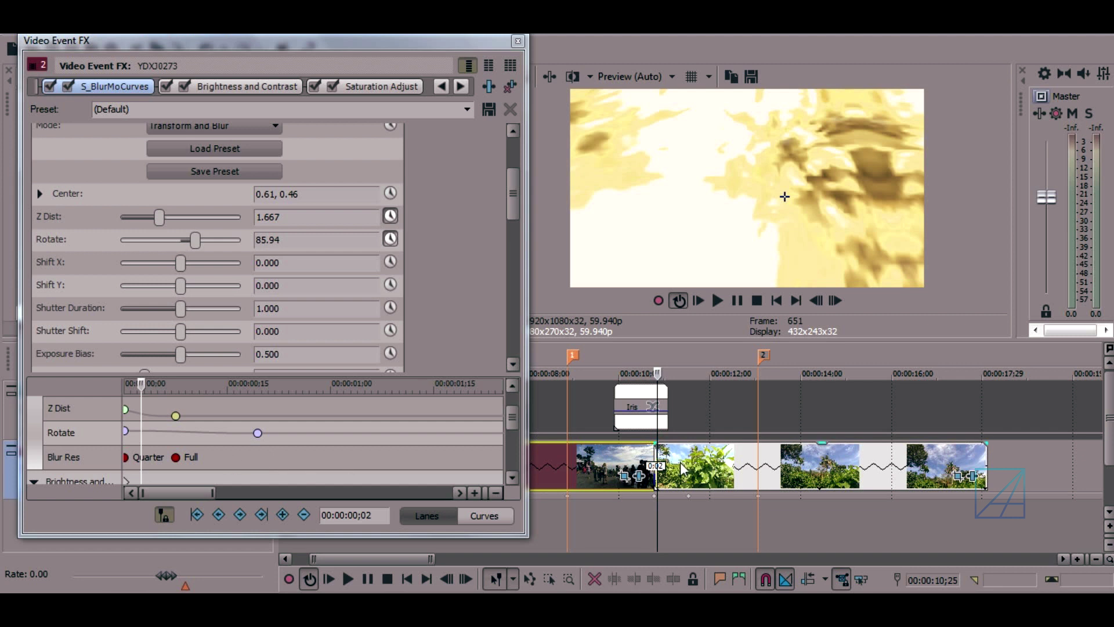
{"action": "left_click", "coordinate": [125, 431]}
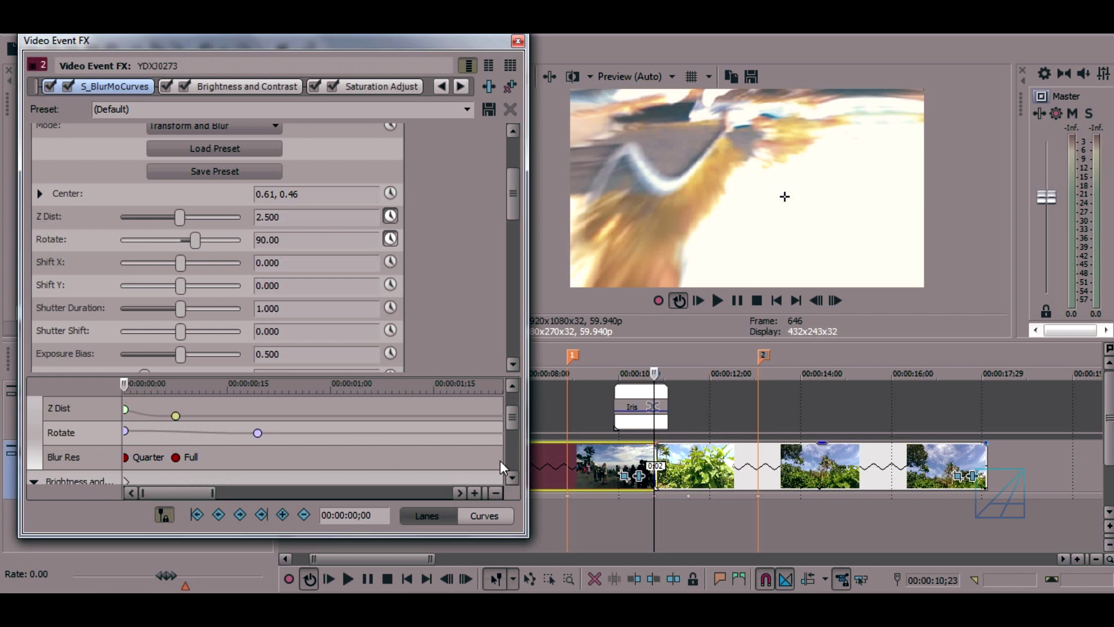
{"action": "left_click_drag", "start_coordinate": [125, 386], "coordinate": [258, 417]}
{"action": "left_click", "coordinate": [257, 432]}
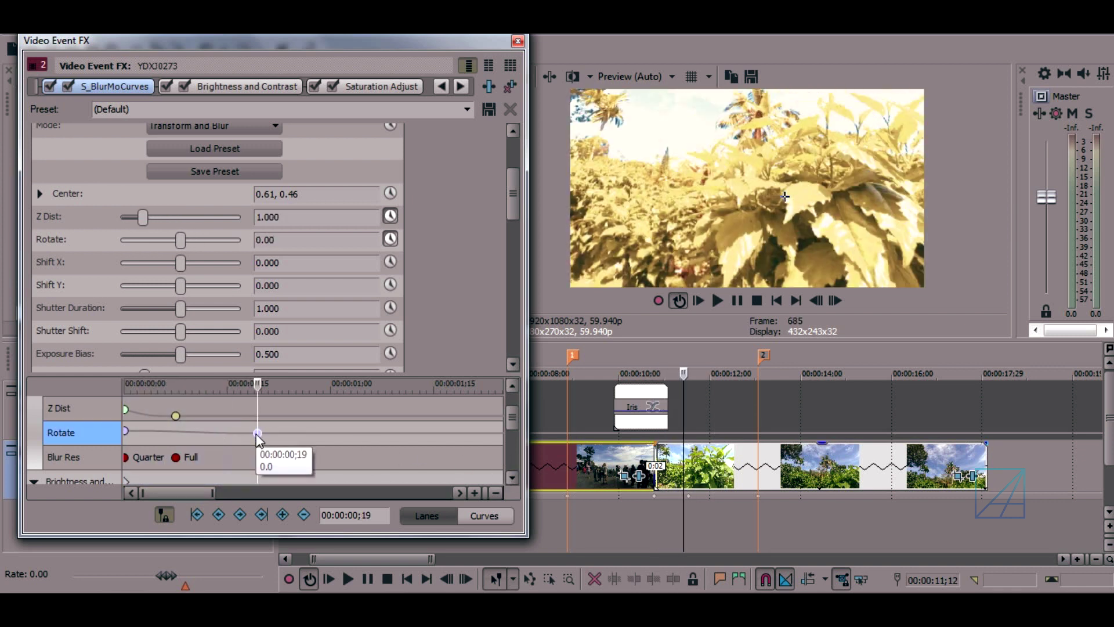
Set the Rotate keyframes at 00:00:00;00 and 00:00:00;19 to Smooth Fade.
{"action": "right_click", "coordinate": [124, 430]}
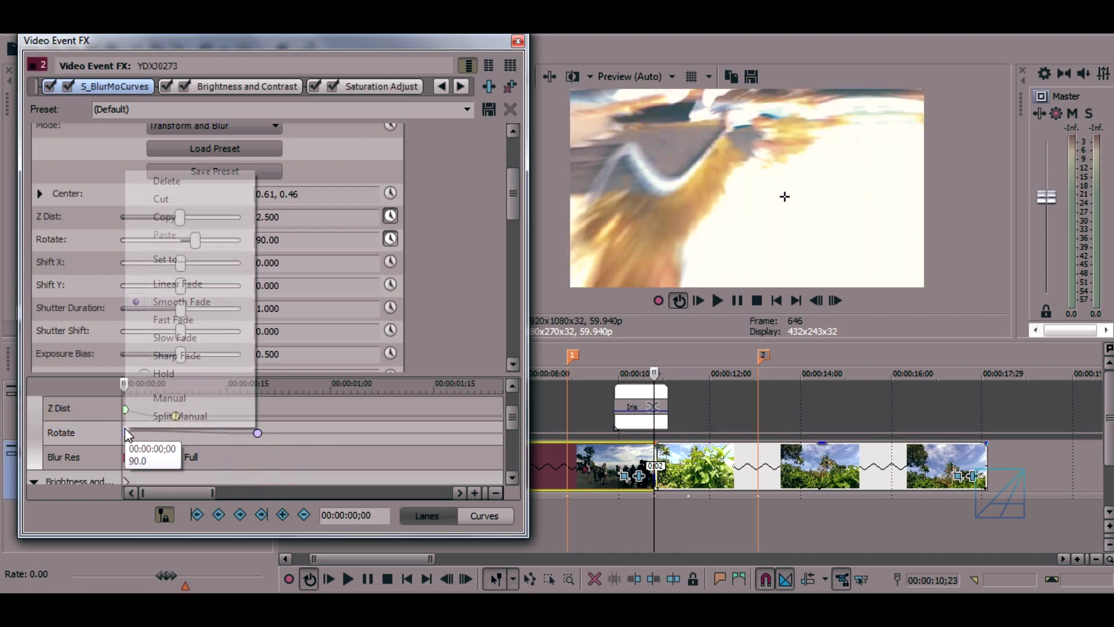
{"action": "left_click", "coordinate": [182, 302]}
{"action": "right_click", "coordinate": [257, 432]}
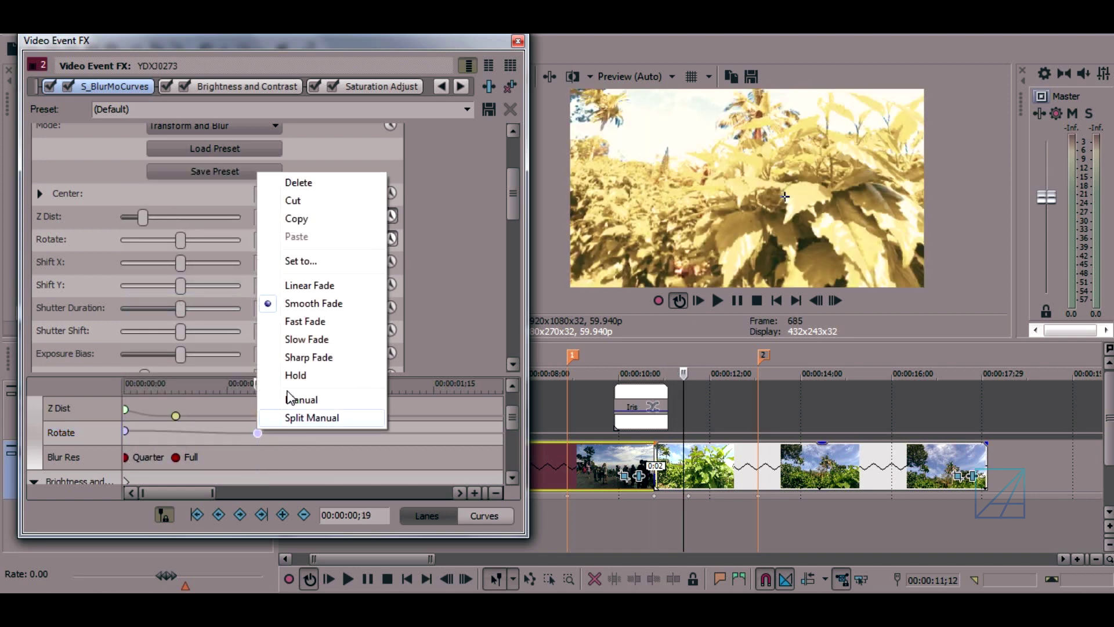
{"action": "left_click", "coordinate": [345, 307]}
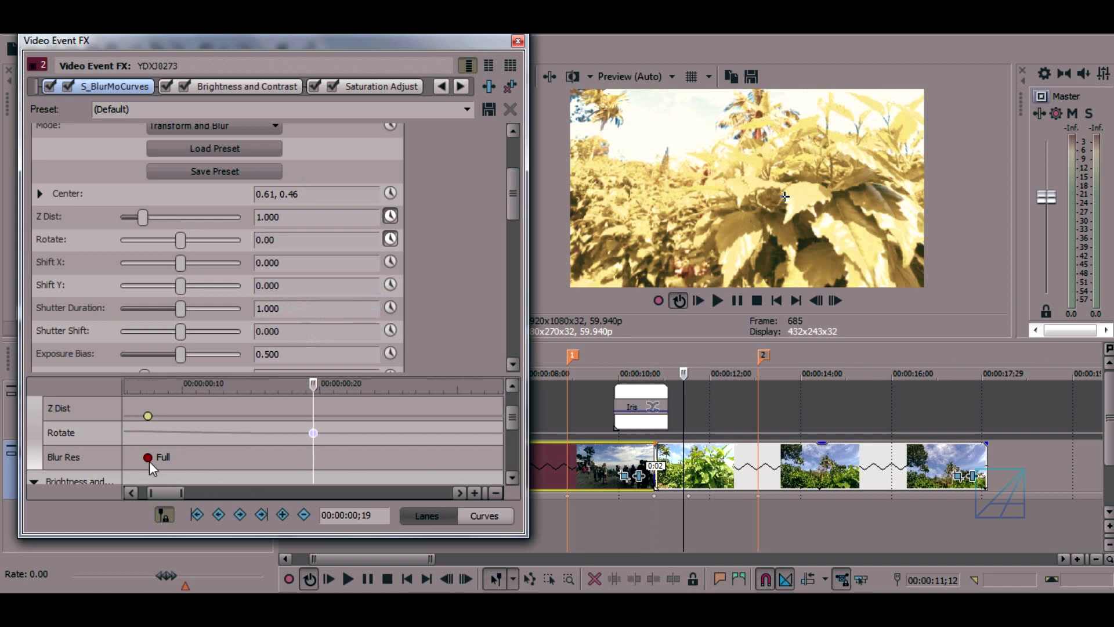
Check the Blur Res keyframes at 00:00:00;00 and 00:00:00;07, then view the Brightness and Contrast effect.
{"action": "left_click", "coordinate": [88, 458]}
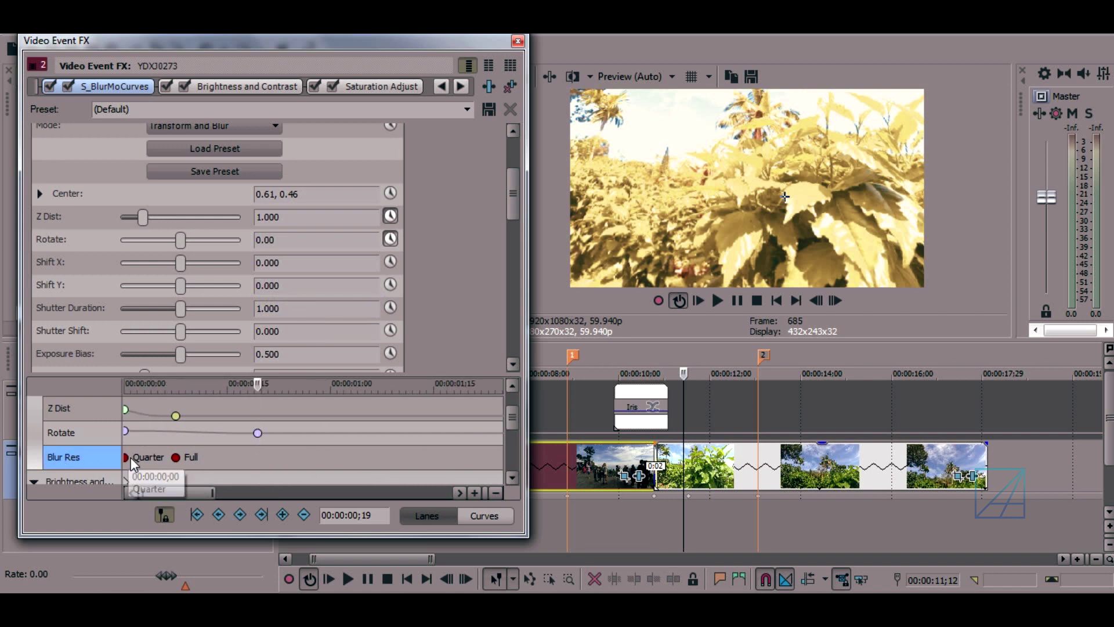
{"action": "left_click", "coordinate": [175, 457]}
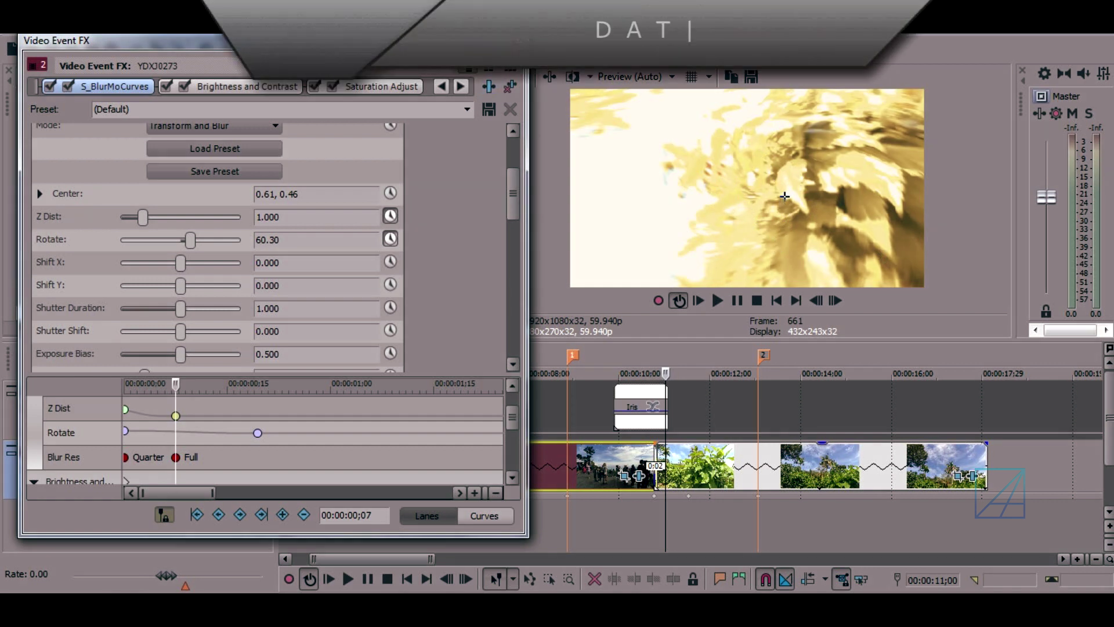
{"action": "left_click", "coordinate": [291, 88]}
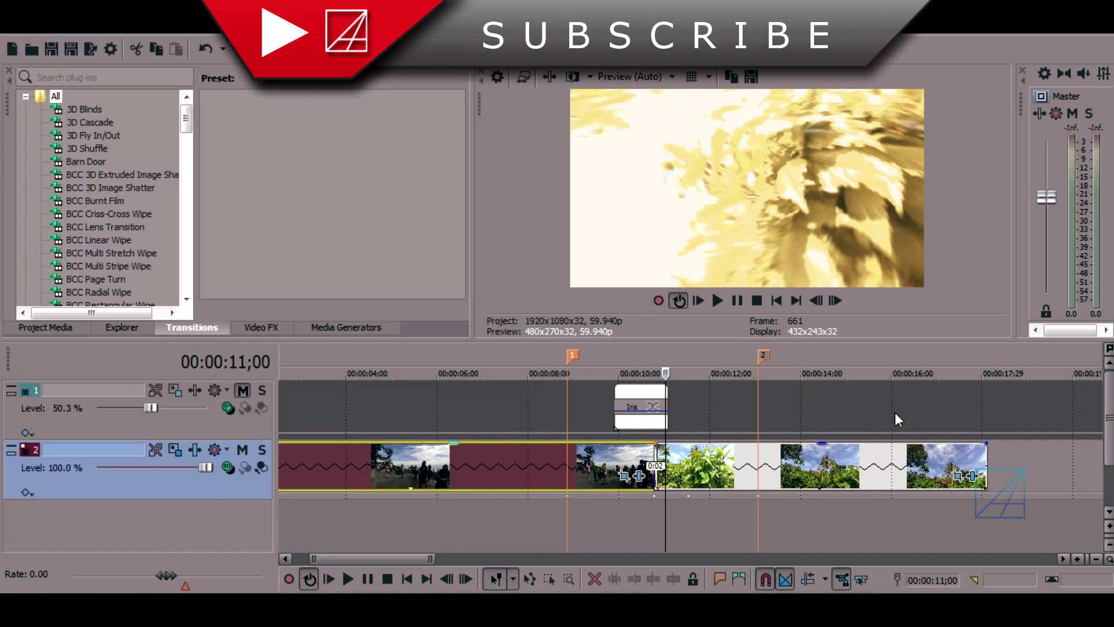
Open the second clip's Pan/Crop settings, examine its position keyframe lane and close the window.
{"action": "left_click", "coordinate": [957, 476]}
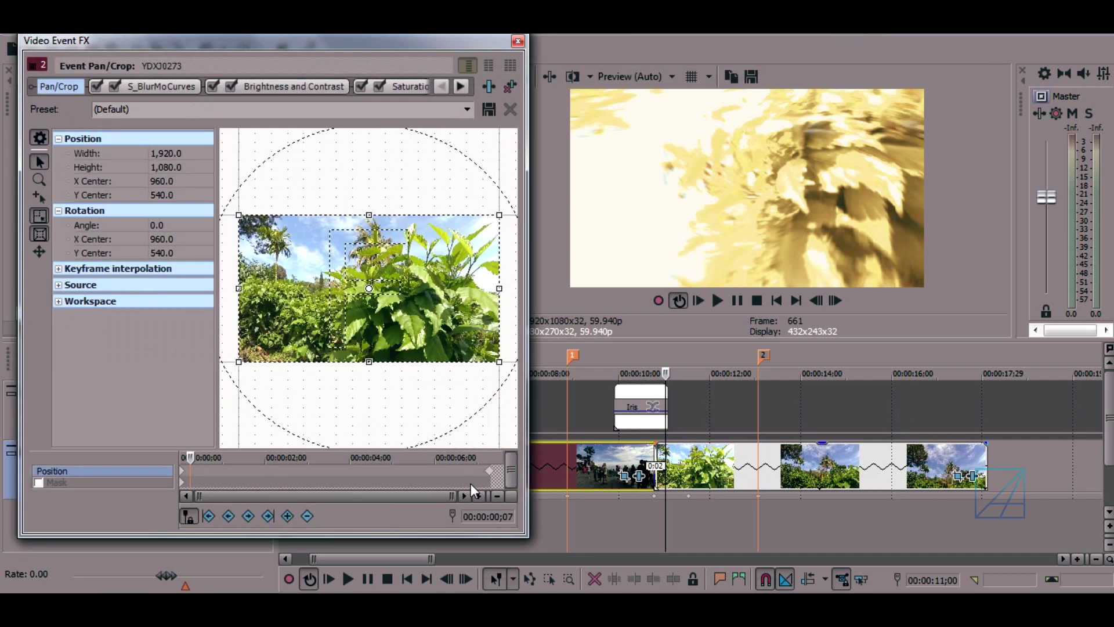
{"action": "left_click", "coordinate": [482, 472]}
{"action": "left_click", "coordinate": [293, 473]}
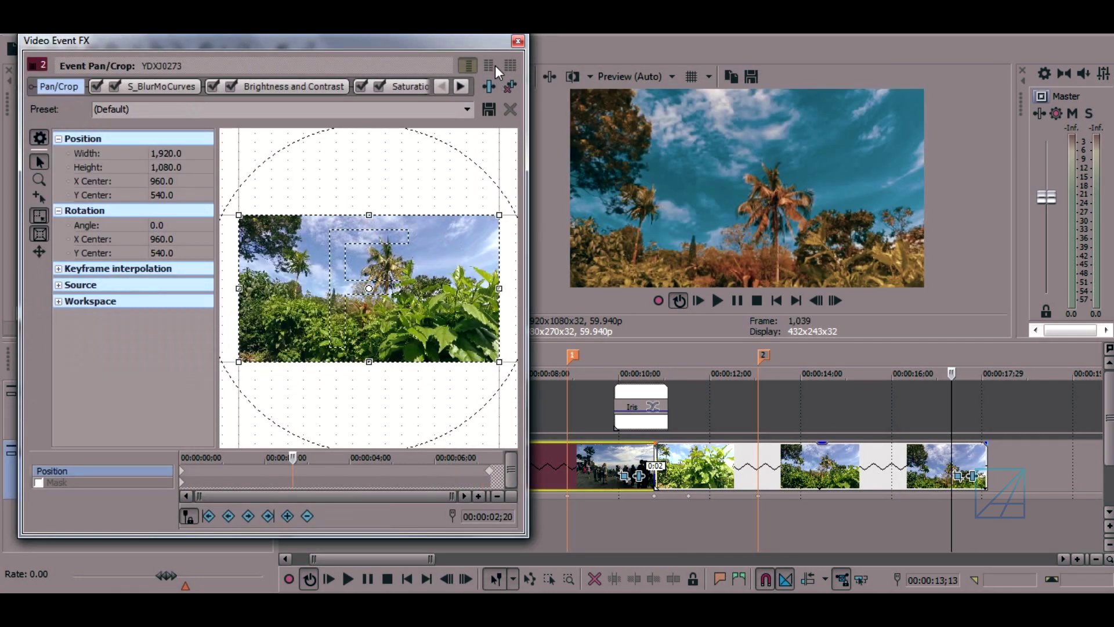
{"action": "left_click", "coordinate": [518, 41]}
Play the transition from 00:00:10;08 and scrub through the end of the first clip after marker 1.
{"action": "left_click", "coordinate": [631, 467]}
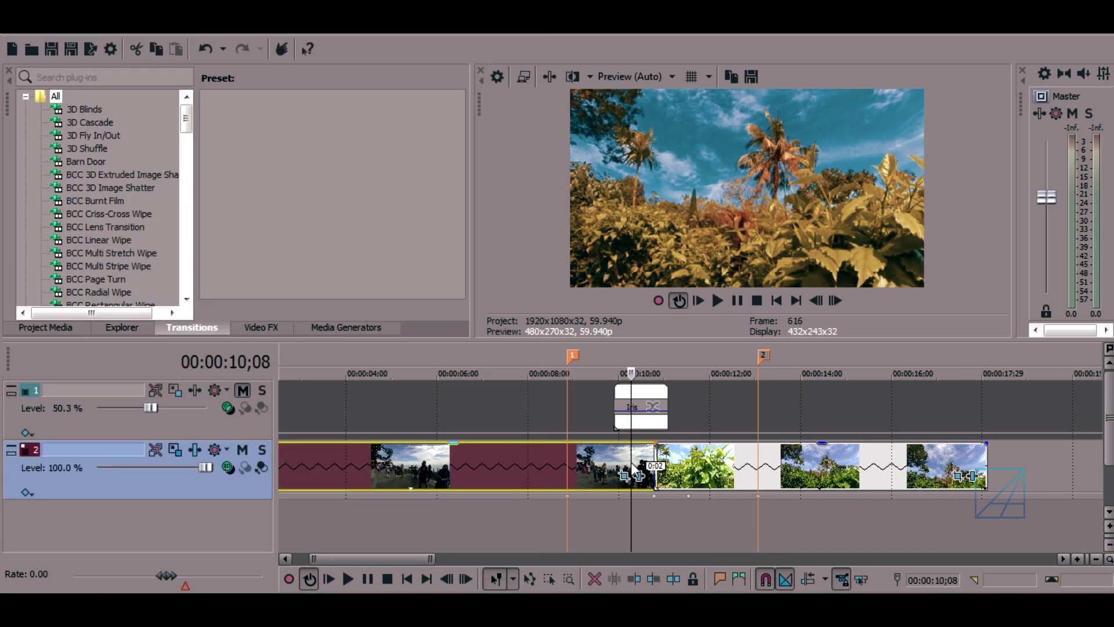
{"action": "key", "text": "space"}
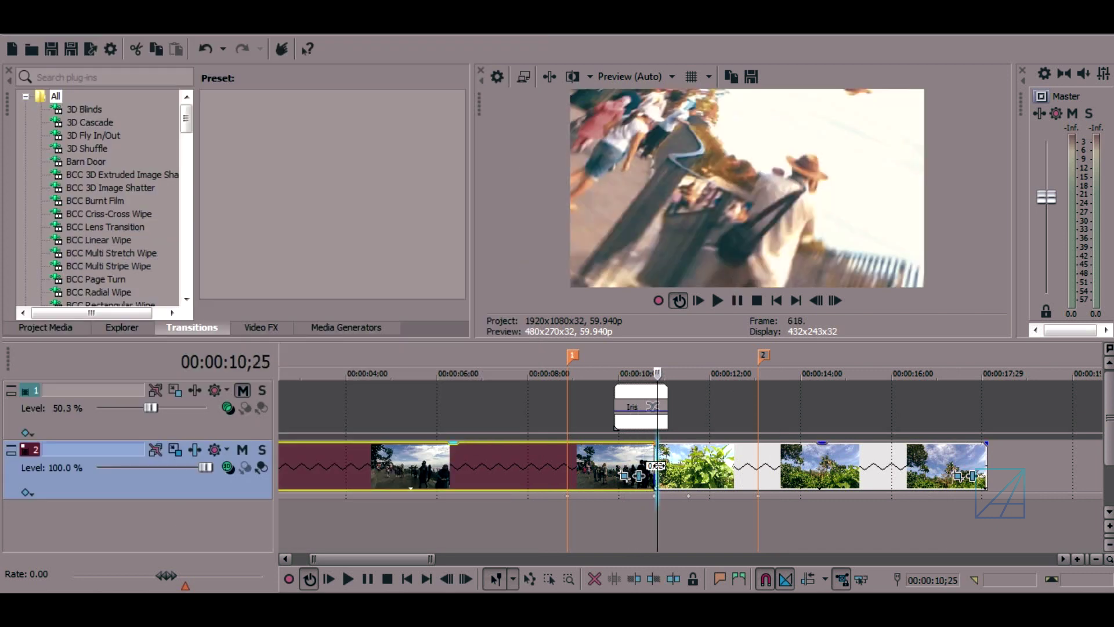
{"action": "left_click", "coordinate": [622, 467]}
{"action": "left_click", "coordinate": [583, 473]}
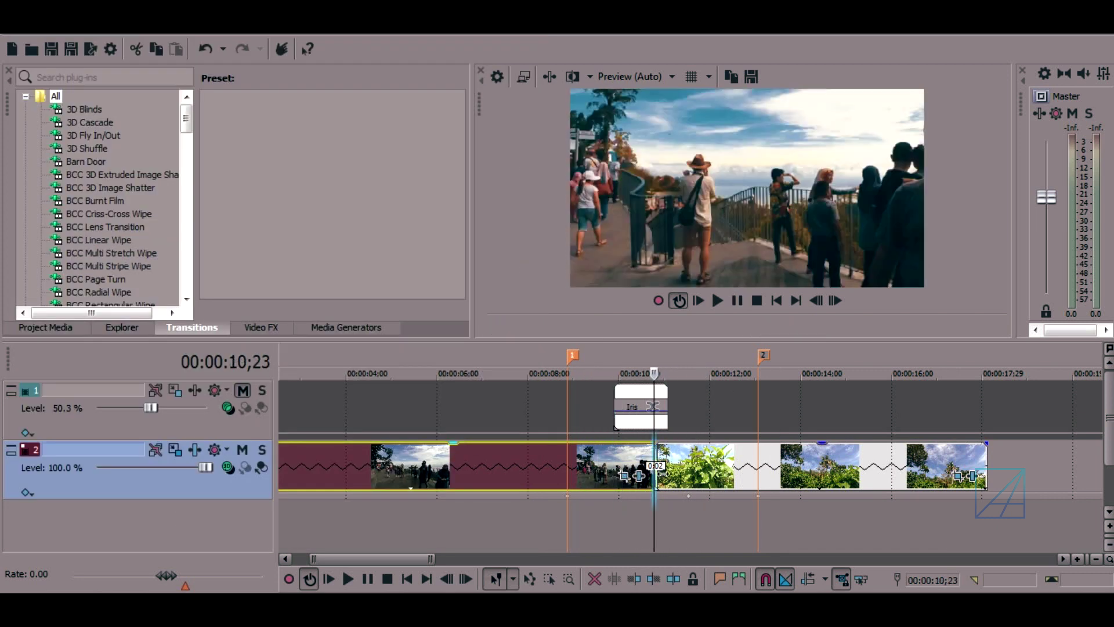
{"action": "left_click", "coordinate": [584, 493]}
{"action": "left_click_drag", "start_coordinate": [583, 492], "coordinate": [610, 537]}
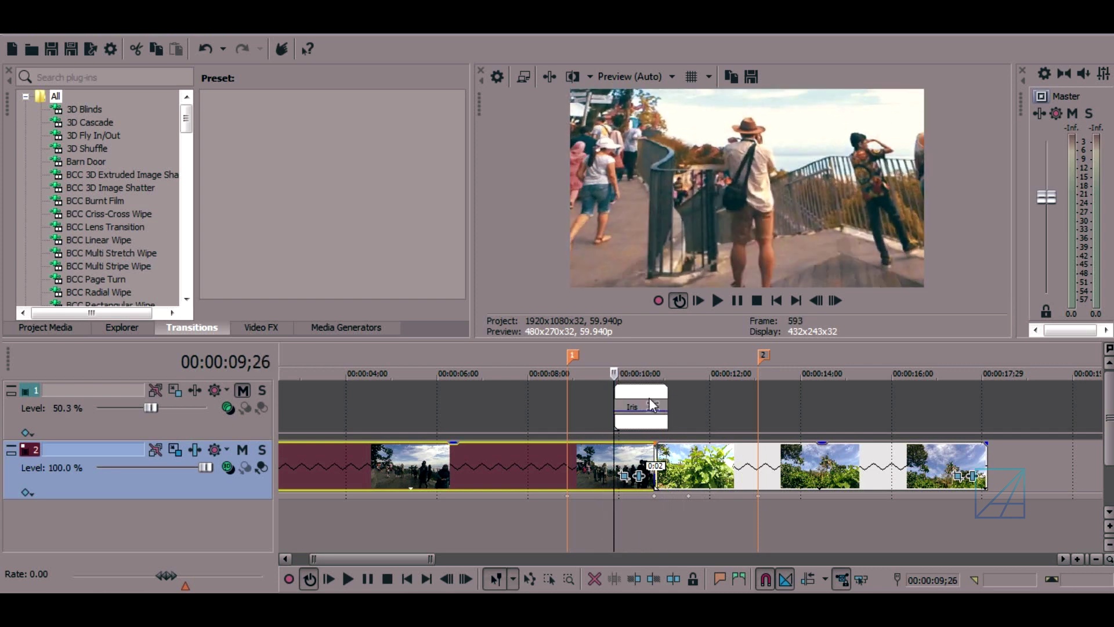
Examine the frames beneath the Iris event at 00:00:10;01, 00:00:10;08 and 00:00:10;11.
{"action": "left_click", "coordinate": [626, 462]}
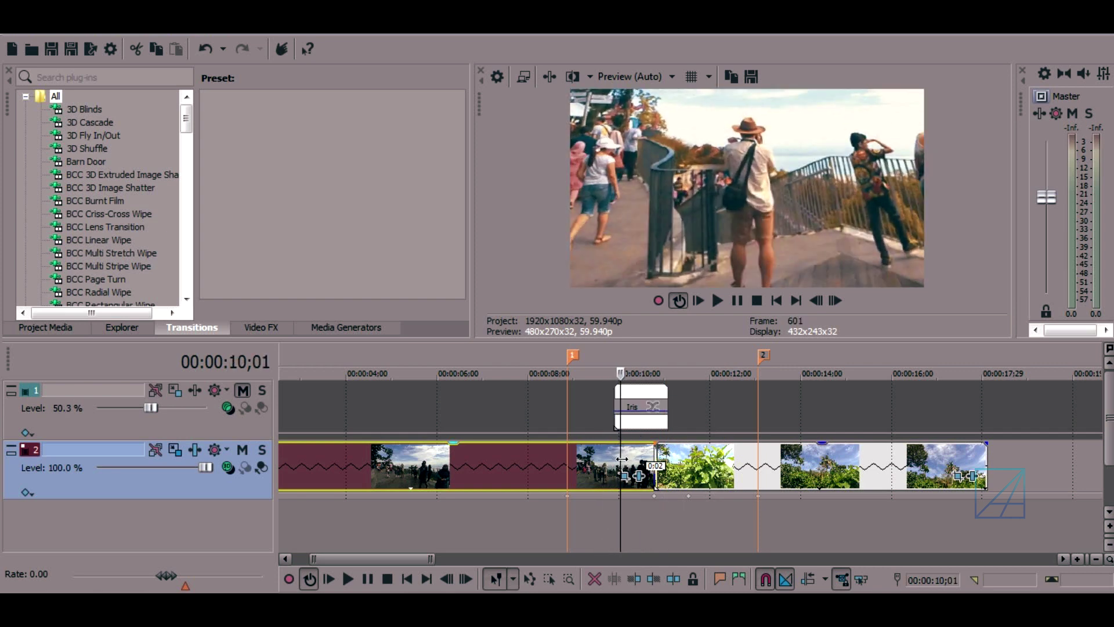
{"action": "left_click", "coordinate": [632, 464]}
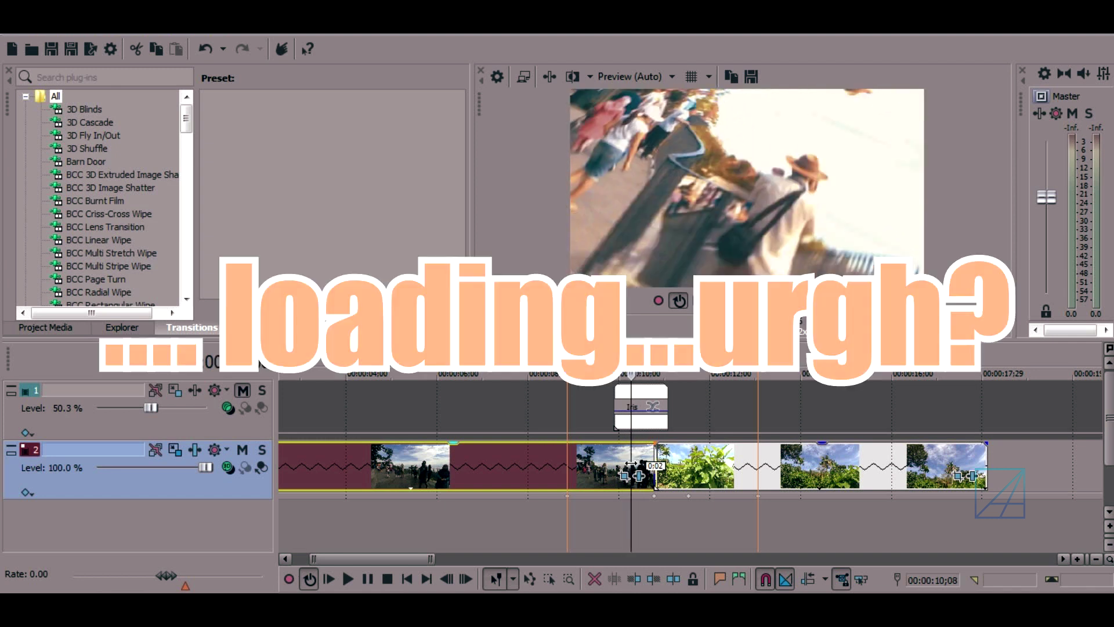
{"action": "left_click", "coordinate": [635, 464]}
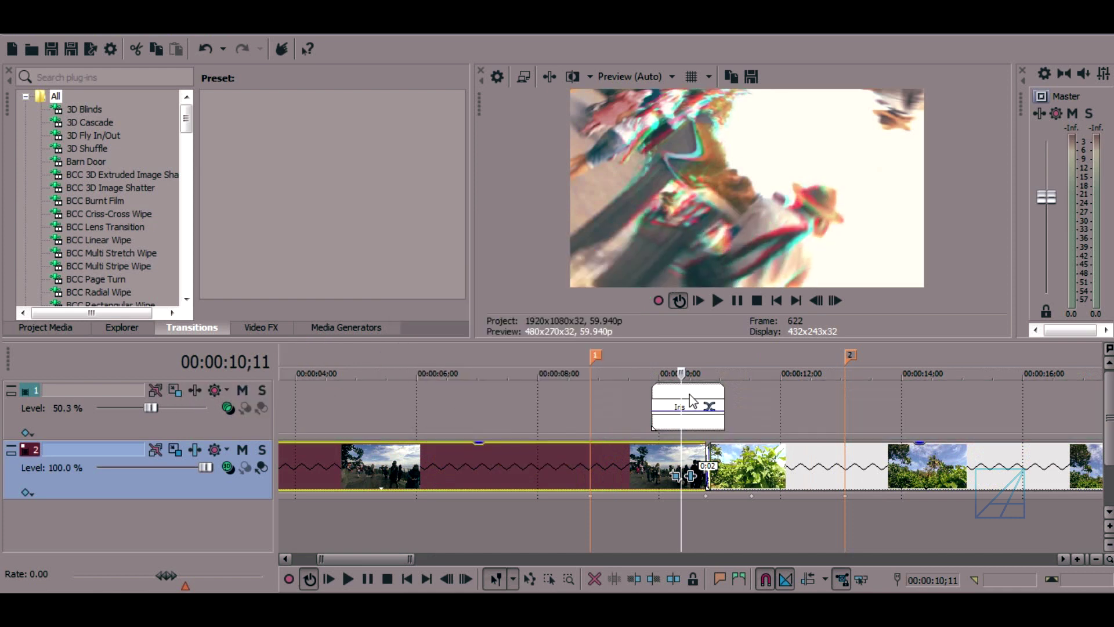
Browse the VEGAS video effects folder, examining Bump Map and Convolution Kernel with the Iris event on track 1 selected.
{"action": "left_click", "coordinate": [690, 407]}
{"action": "left_click", "coordinate": [261, 327]}
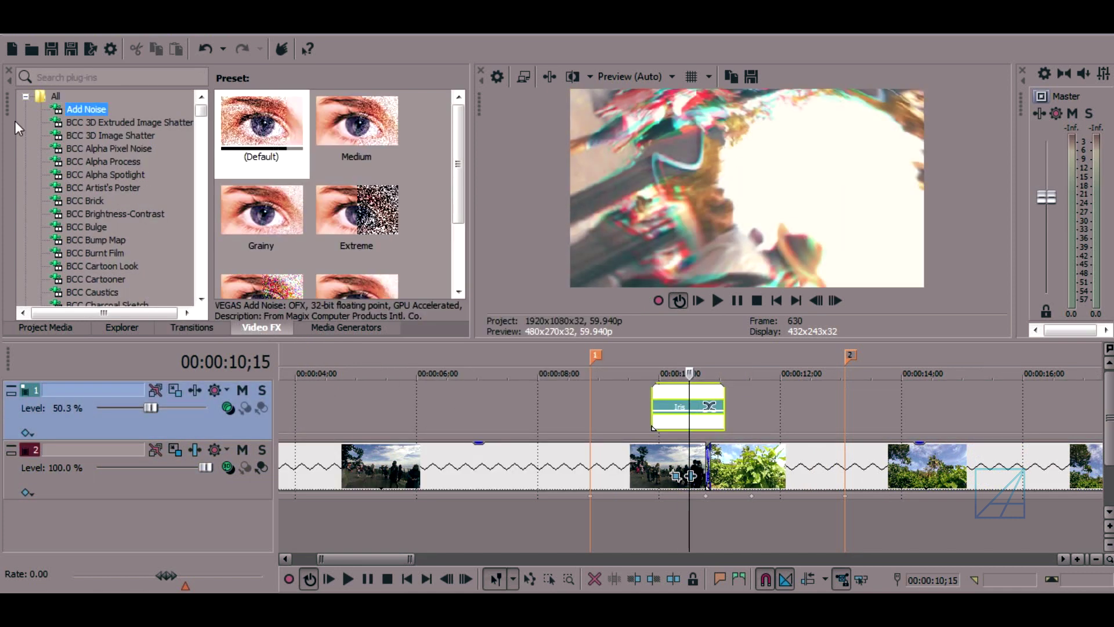
{"action": "left_click", "coordinate": [26, 96]}
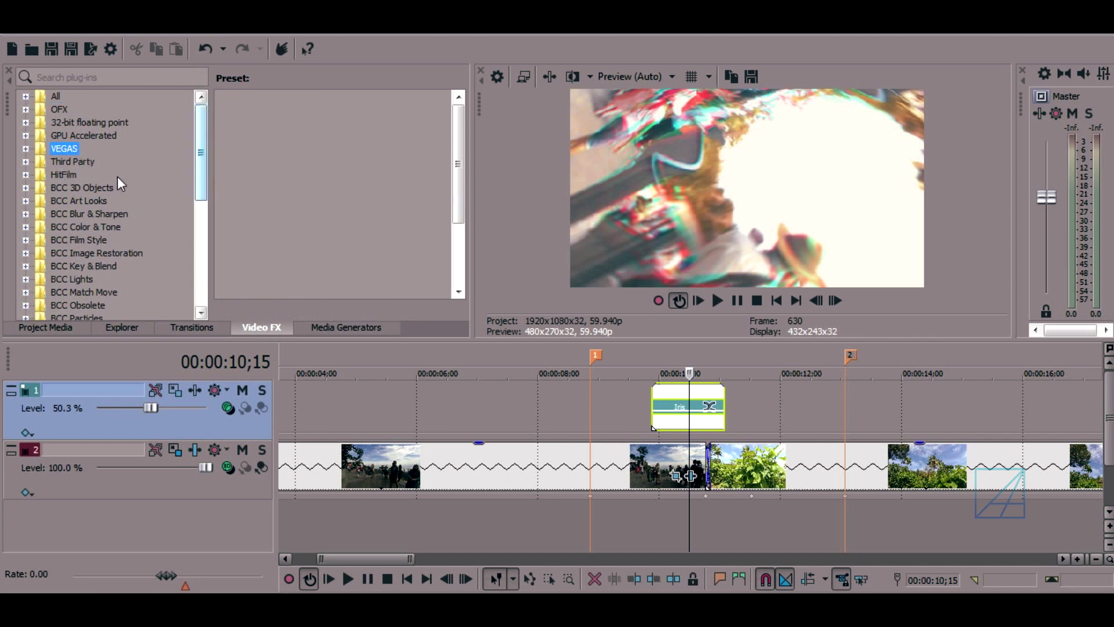
{"action": "left_click", "coordinate": [26, 149]}
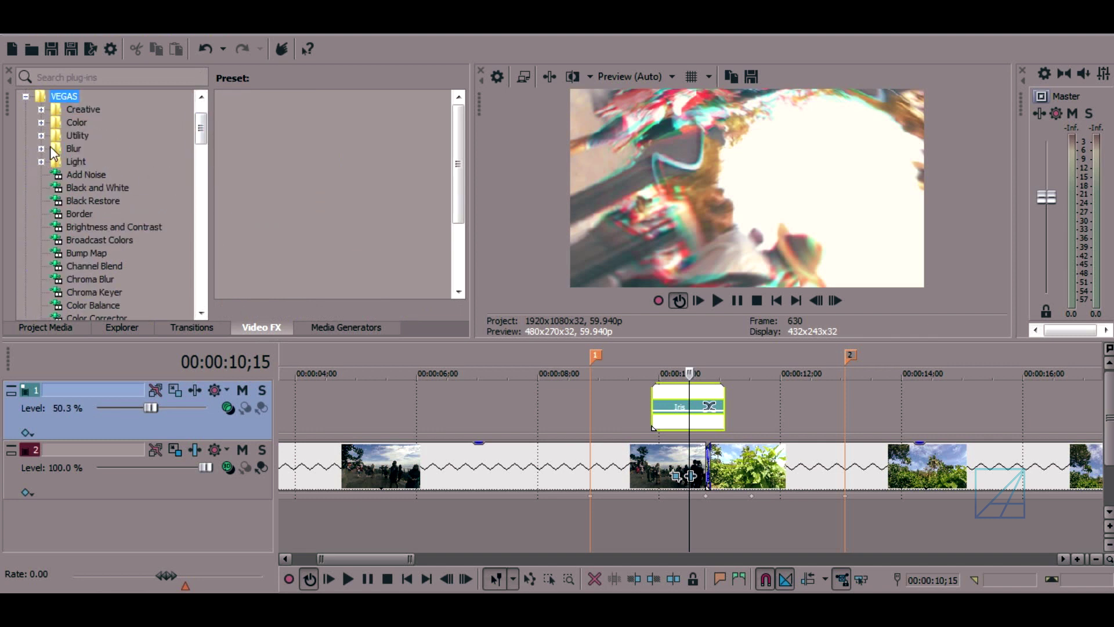
{"action": "scroll", "coordinate": [79, 190], "scroll_direction": "down", "scroll_amount": 3}
{"action": "left_click", "coordinate": [93, 214]}
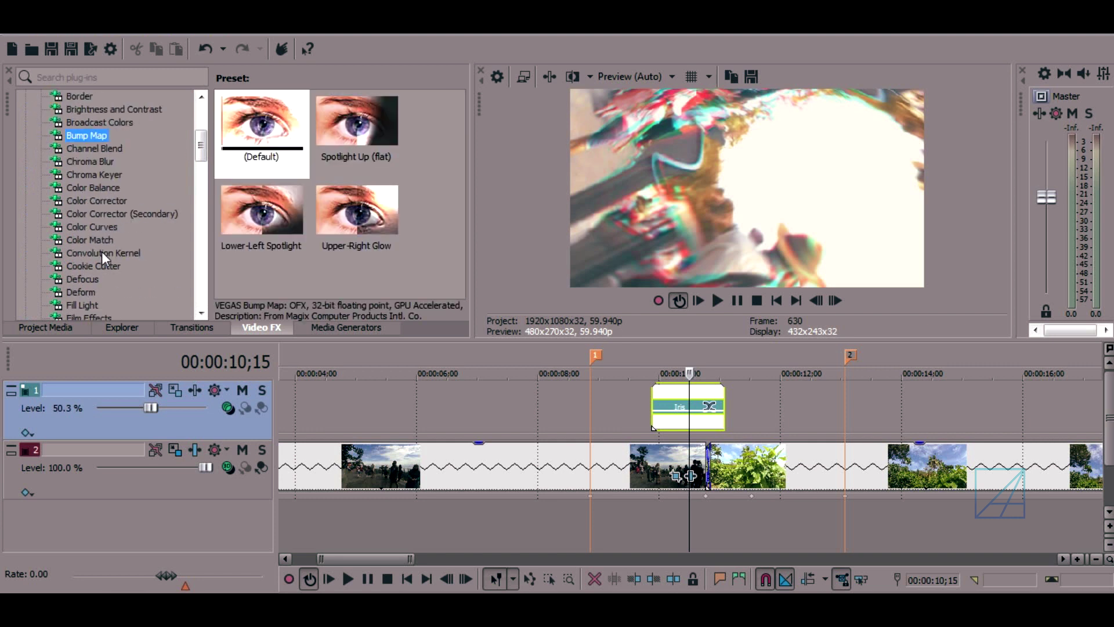
{"action": "left_click", "coordinate": [102, 264]}
{"action": "scroll", "coordinate": [97, 289], "scroll_direction": "up", "scroll_amount": 4}
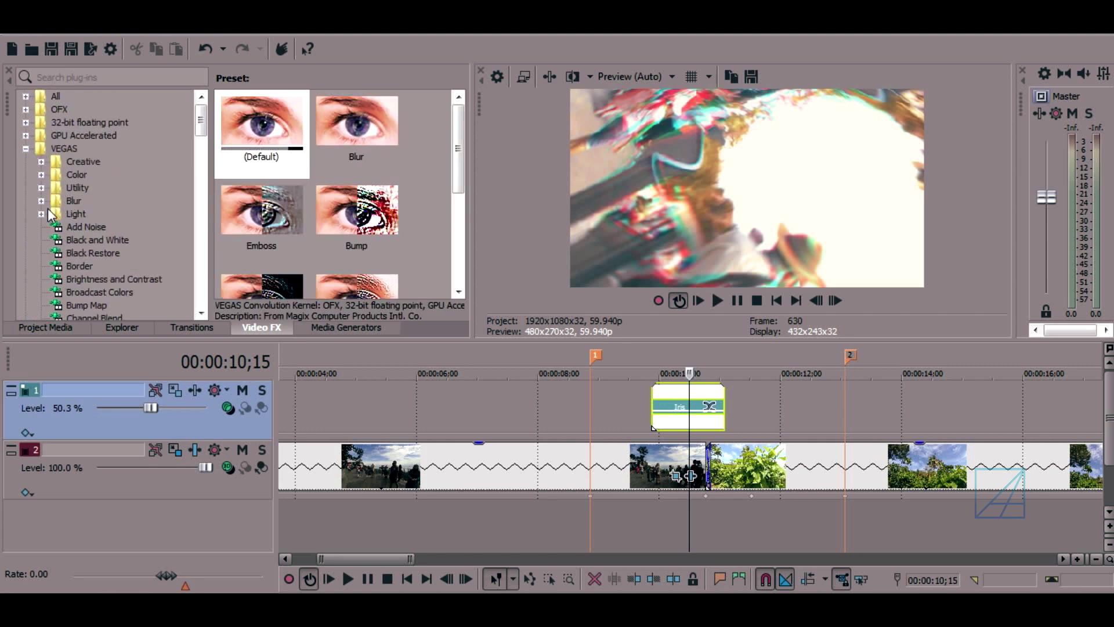
Examine the Solid Color presets among the VEGAS media generators.
{"action": "left_click", "coordinate": [316, 328]}
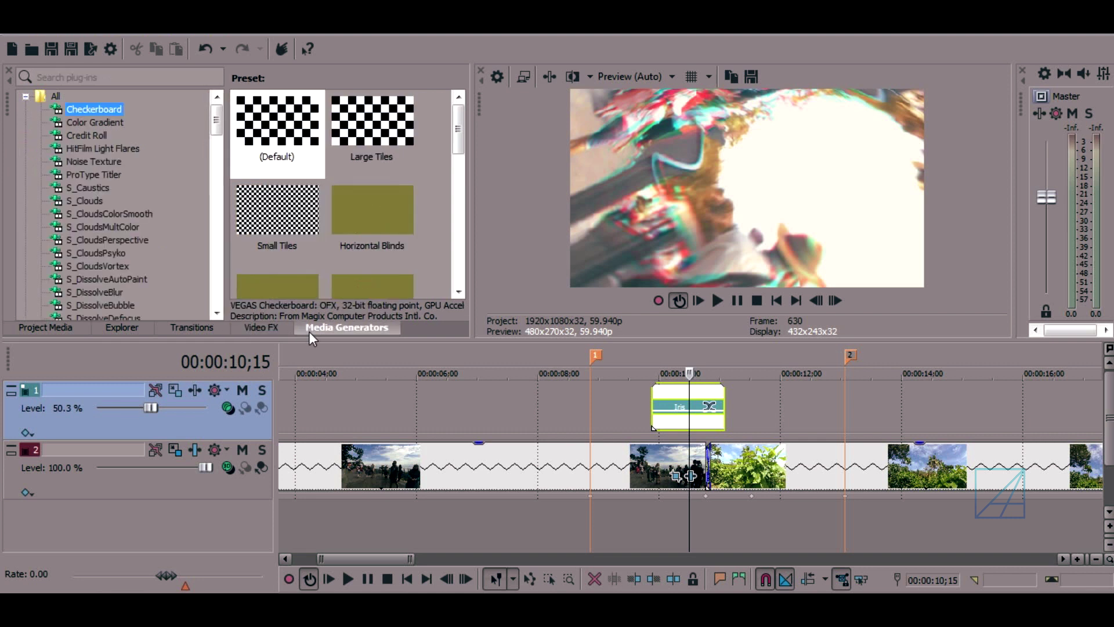
{"action": "left_click", "coordinate": [26, 97]}
{"action": "left_click", "coordinate": [26, 149]}
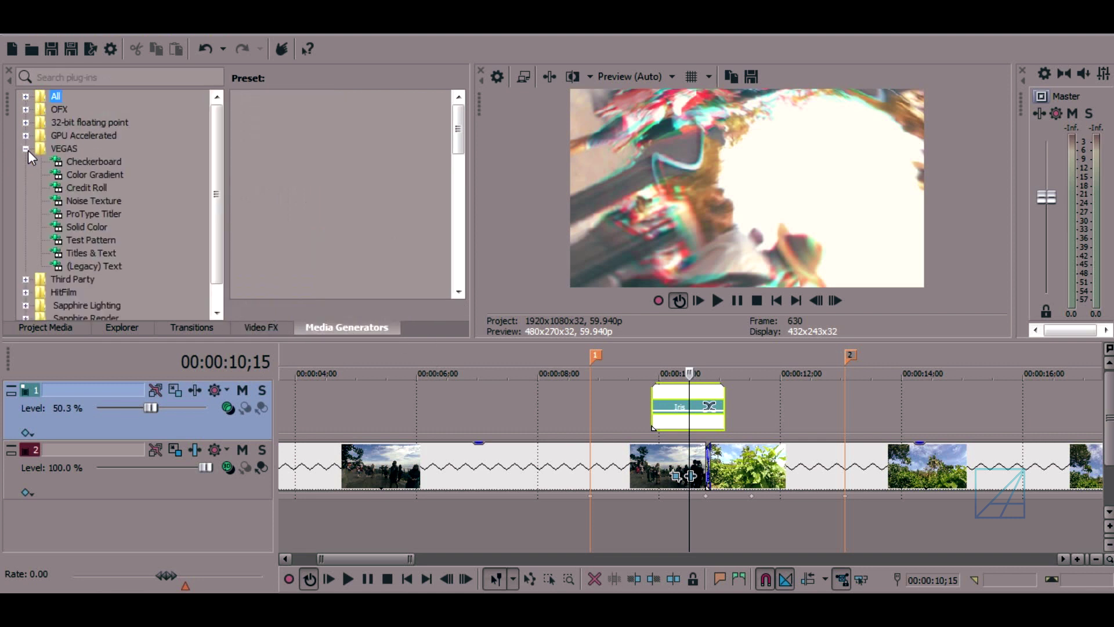
{"action": "left_click", "coordinate": [93, 201]}
{"action": "left_click", "coordinate": [93, 213]}
{"action": "left_click", "coordinate": [99, 227]}
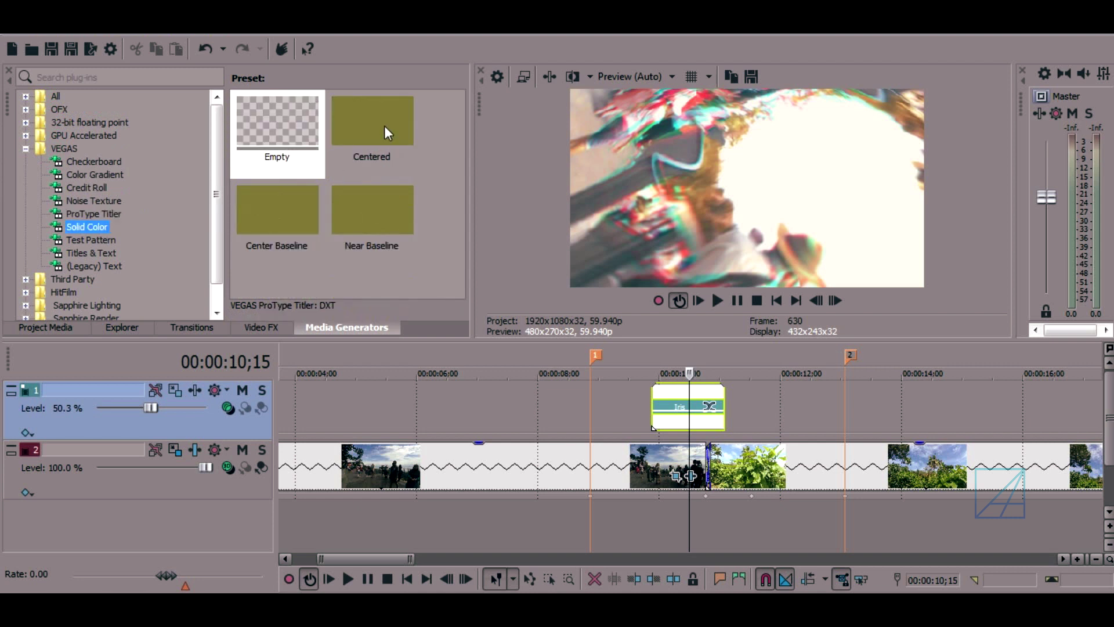
{"action": "scroll", "coordinate": [348, 212], "scroll_direction": "down", "scroll_amount": 2}
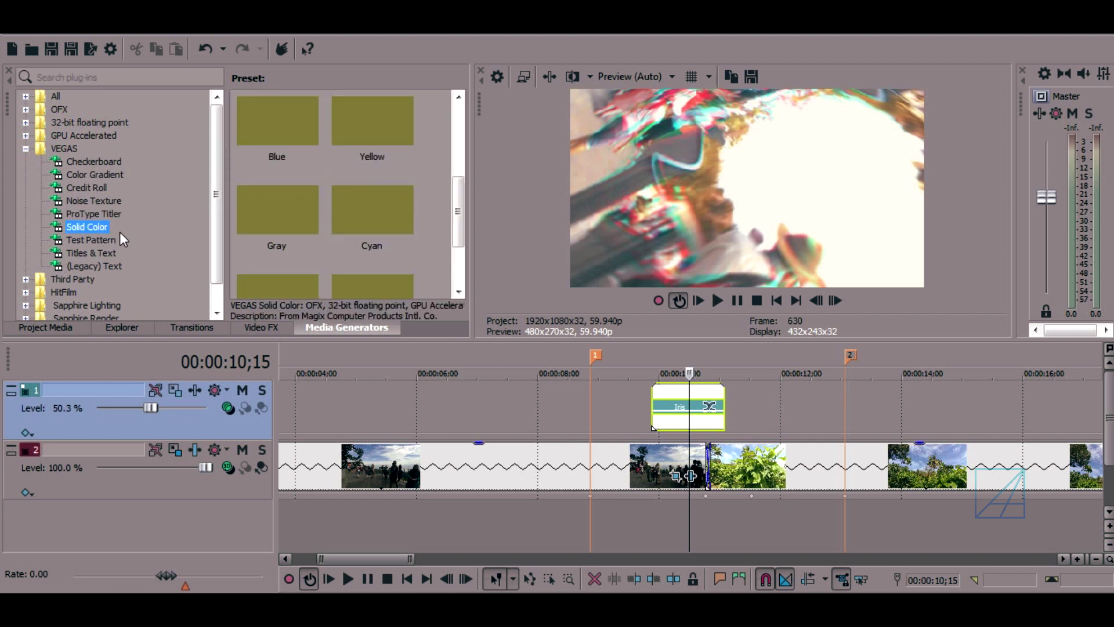
Try a shorter Iris transition on the track 1 event, view its plug-in chooser, and stretch the transition back over the whole event.
{"action": "left_click", "coordinate": [694, 405]}
{"action": "scroll", "coordinate": [817, 431], "scroll_direction": "up", "scroll_amount": 3}
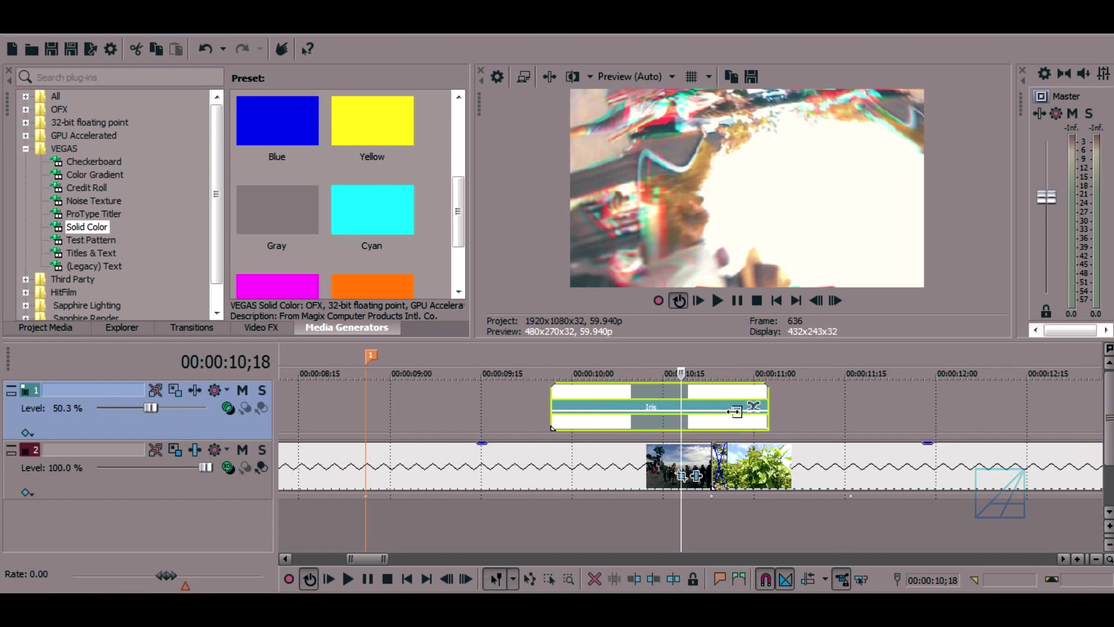
{"action": "mouse_move", "coordinate": [764, 409]}
{"action": "left_mouse_down"}
{"action": "mouse_move", "coordinate": [682, 413]}
{"action": "mouse_move", "coordinate": [778, 413]}
{"action": "left_mouse_up"}
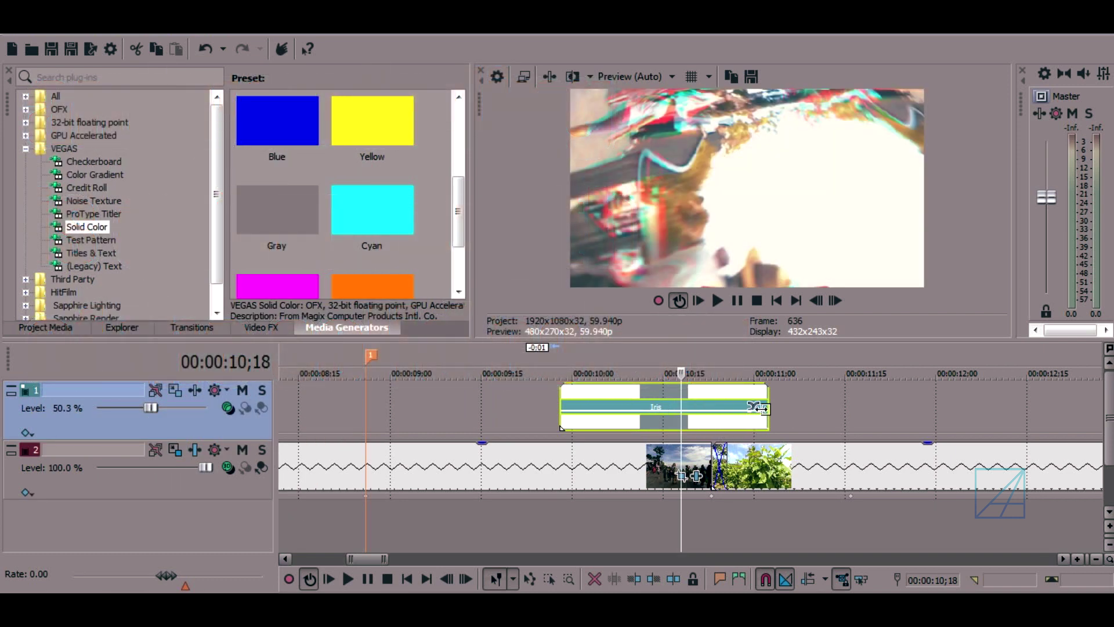
{"action": "left_click_drag", "start_coordinate": [760, 409], "coordinate": [740, 410]}
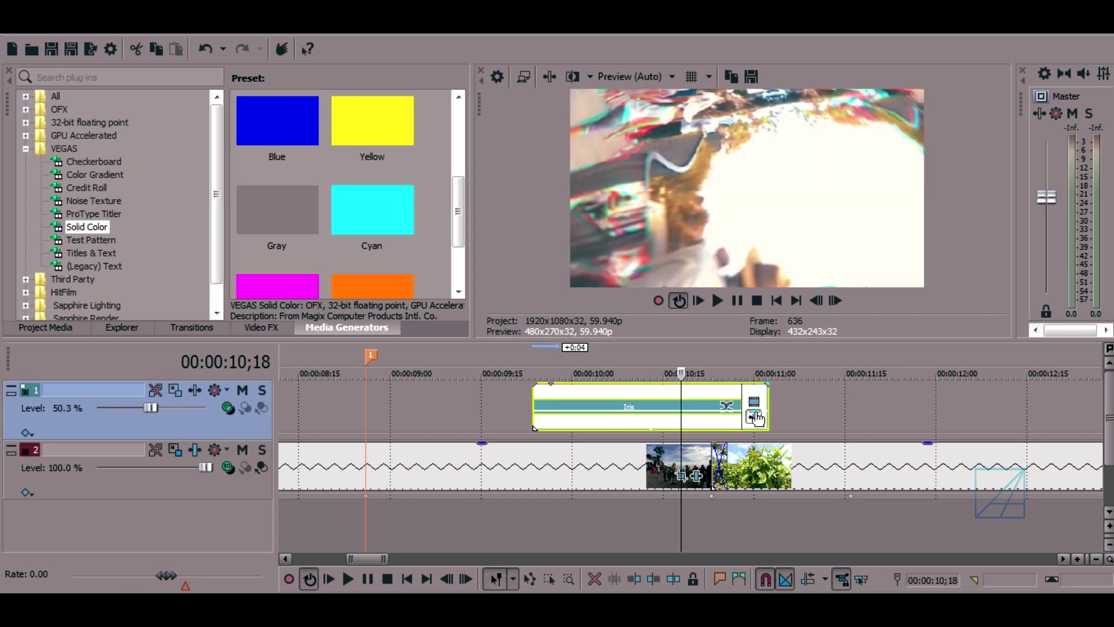
{"action": "left_click", "coordinate": [753, 405]}
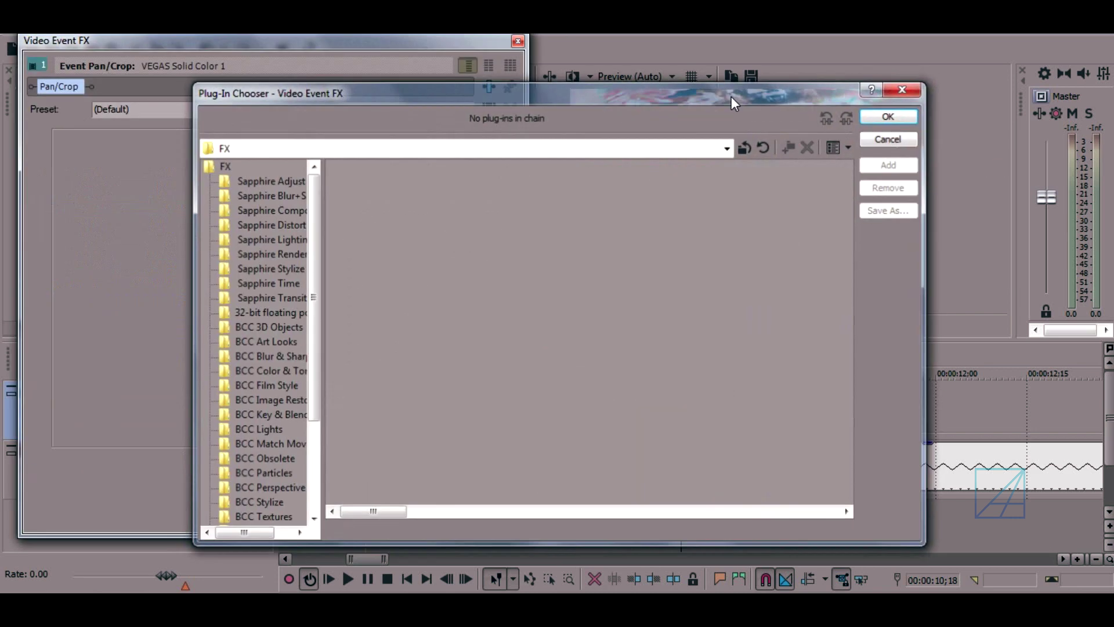
{"action": "key", "text": "Escape"}
{"action": "left_click", "coordinate": [517, 41]}
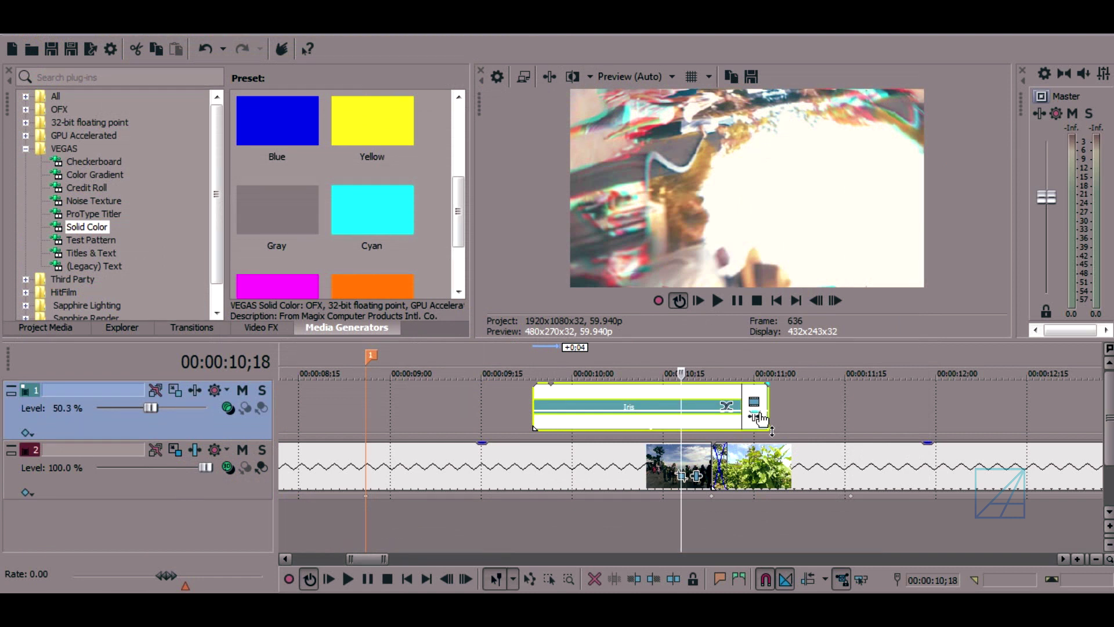
{"action": "mouse_move", "coordinate": [764, 420]}
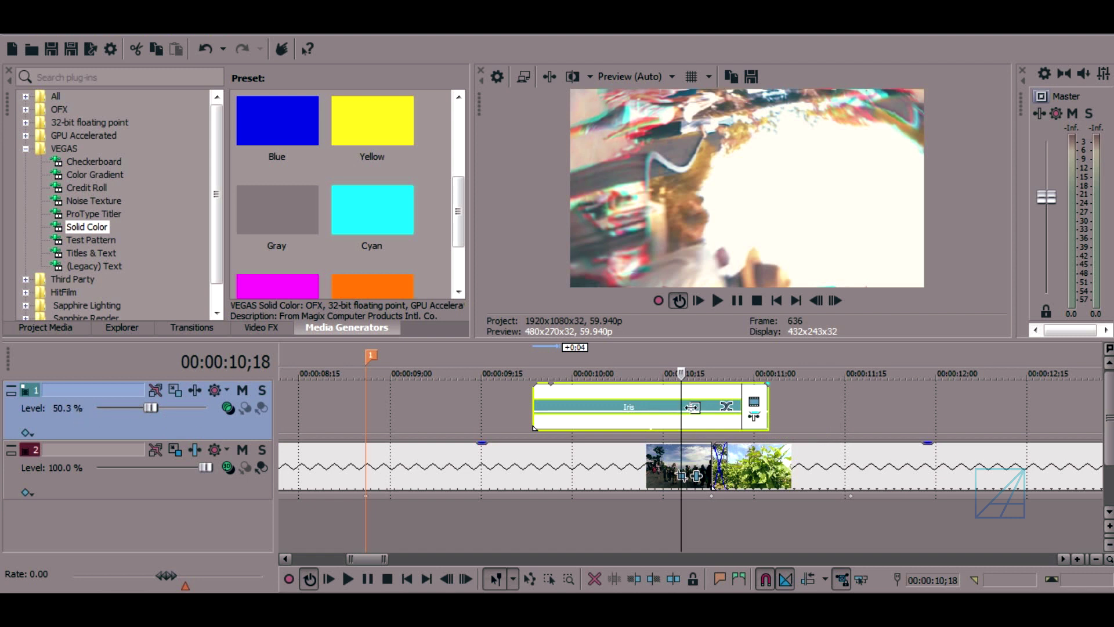
{"action": "left_click_drag", "start_coordinate": [692, 408], "coordinate": [758, 410]}
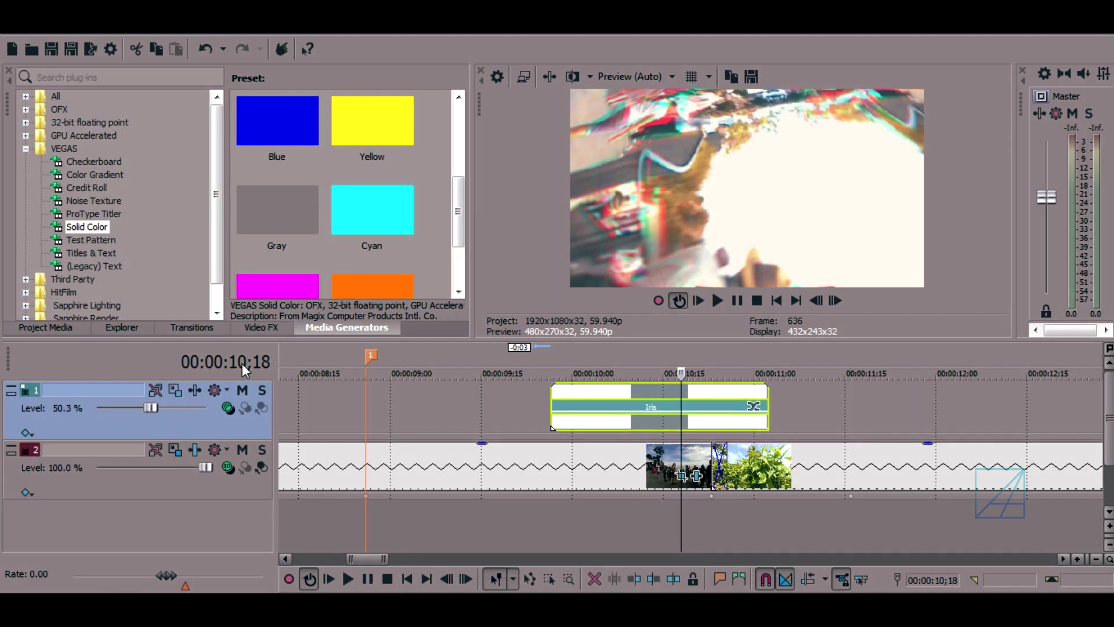
Search the transitions for "iris" and view the presets of the Iris transition.
{"action": "left_click", "coordinate": [171, 329]}
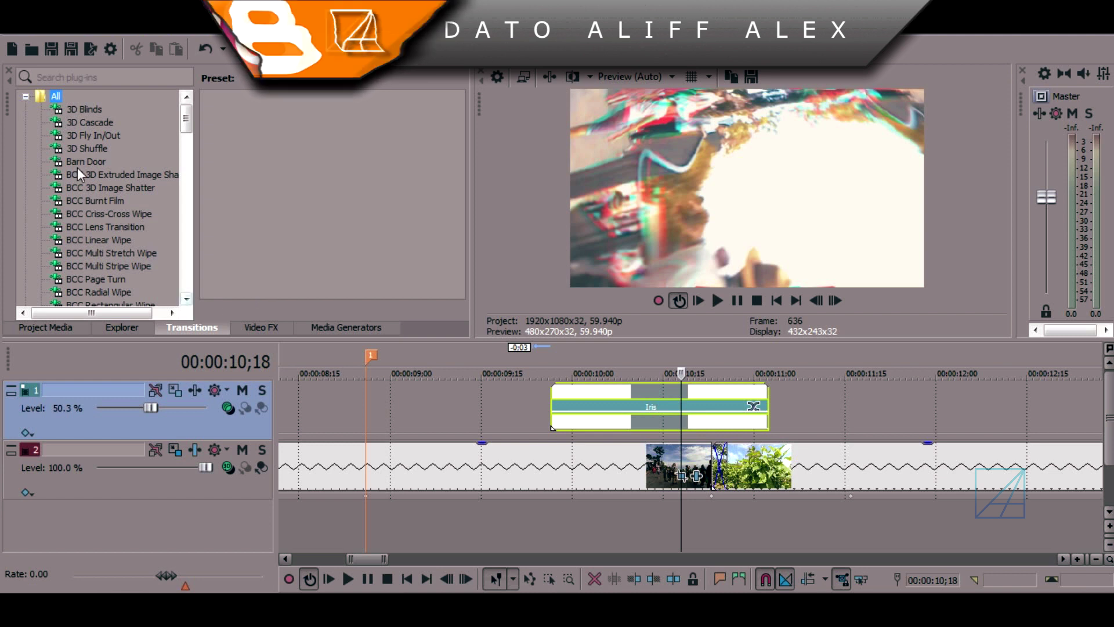
{"action": "left_click", "coordinate": [26, 96]}
{"action": "left_click", "coordinate": [38, 77]}
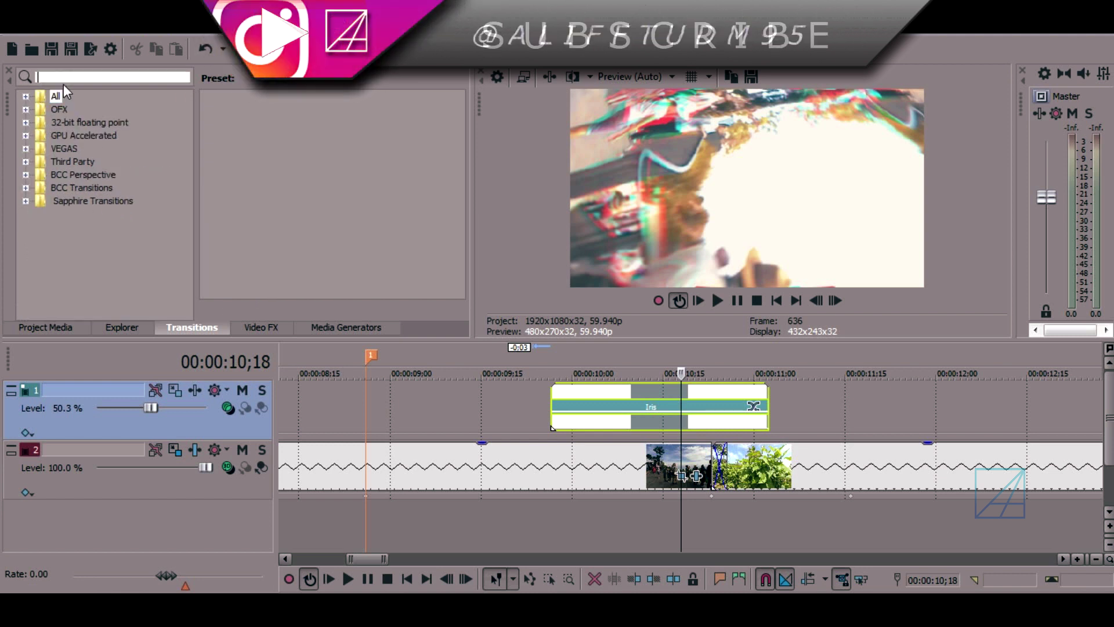
{"action": "type", "text": "ir"}
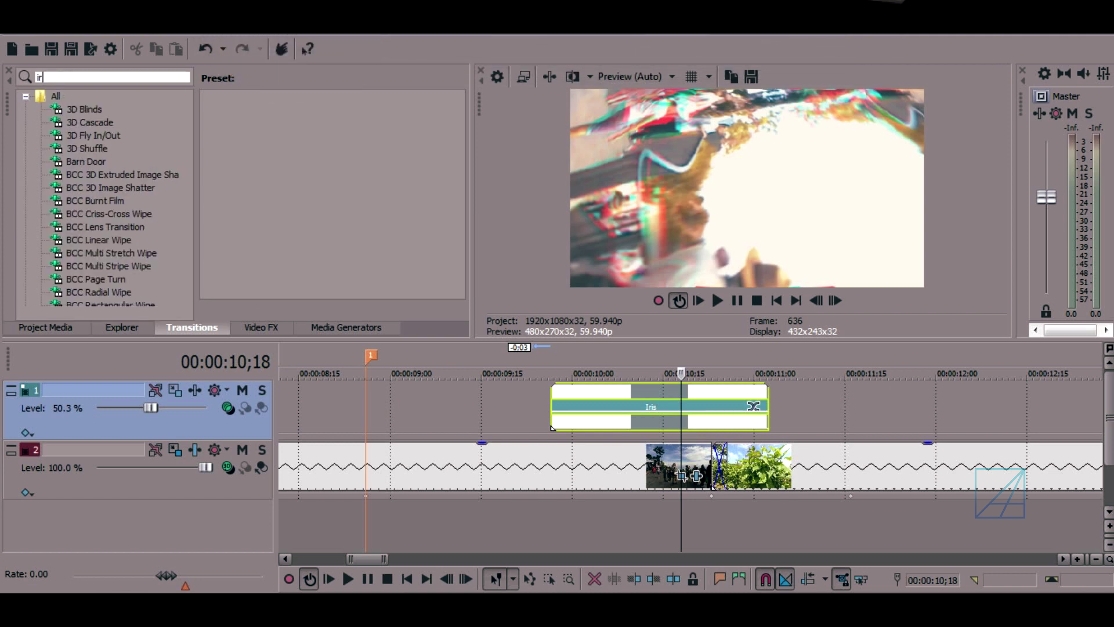
{"action": "type", "text": "i"}
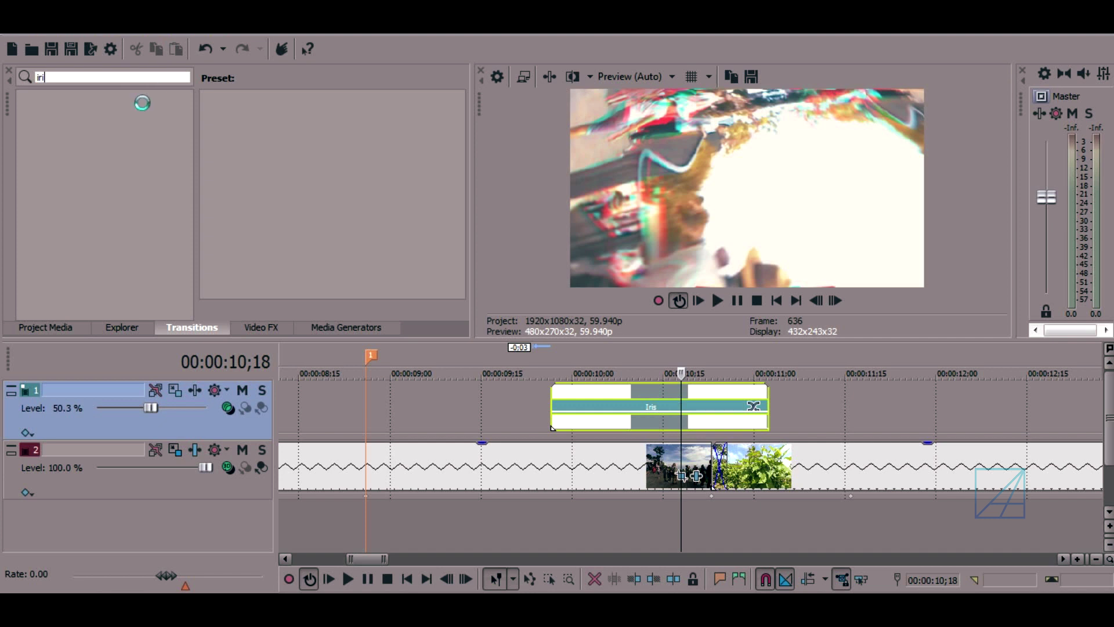
{"action": "type", "text": "s"}
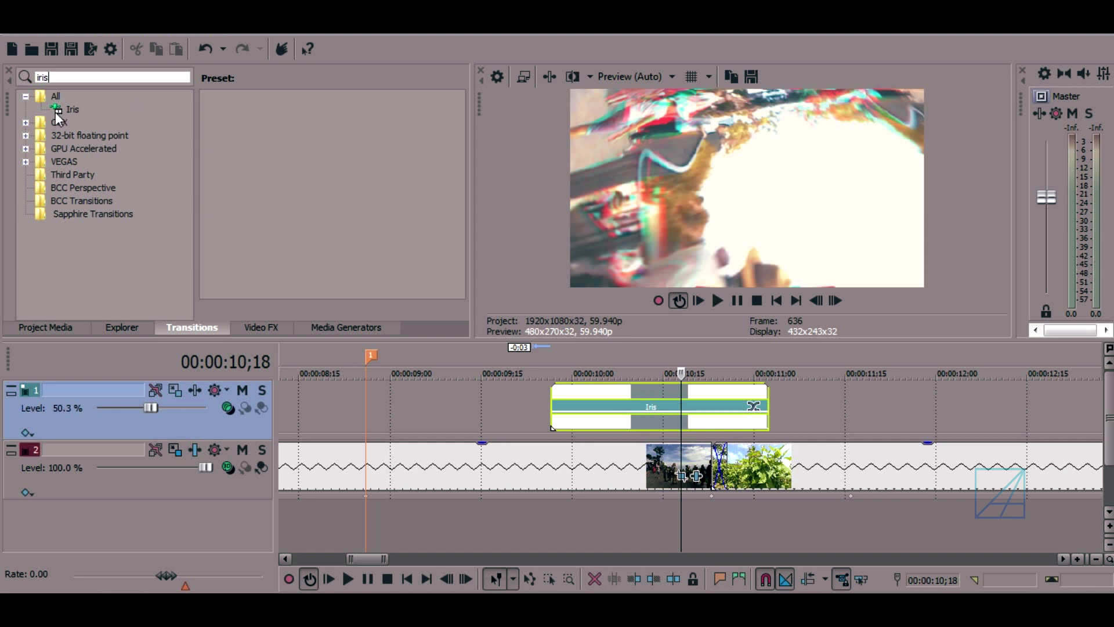
{"action": "left_click", "coordinate": [73, 109]}
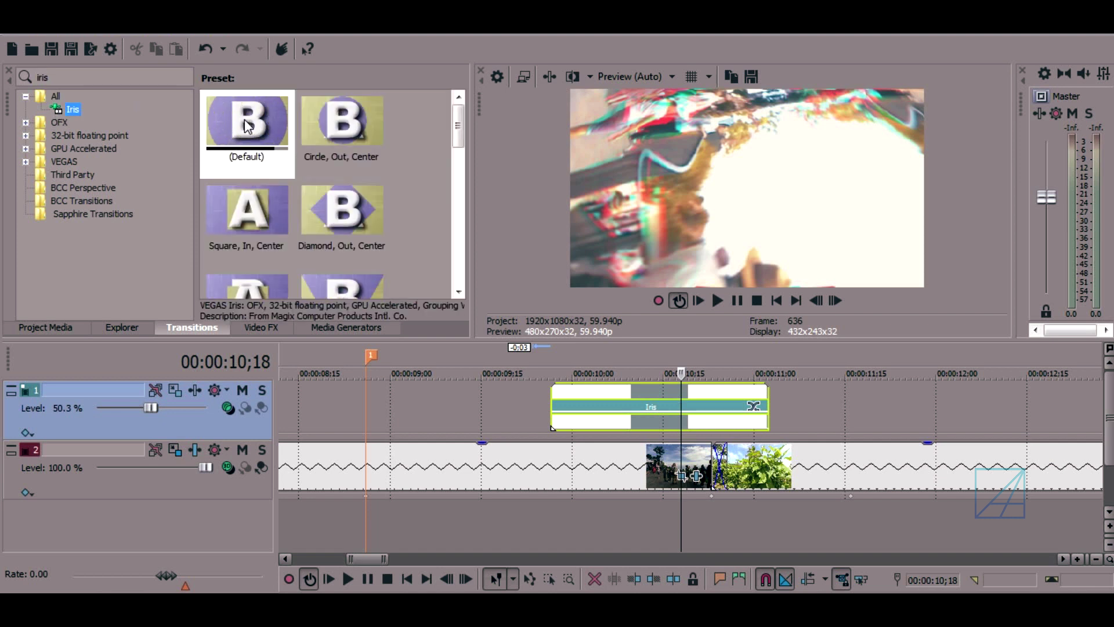
Open track 1's Custom compositing mode, examine the Height Map settings with the Shock preset, and close the window.
{"action": "left_click", "coordinate": [197, 416]}
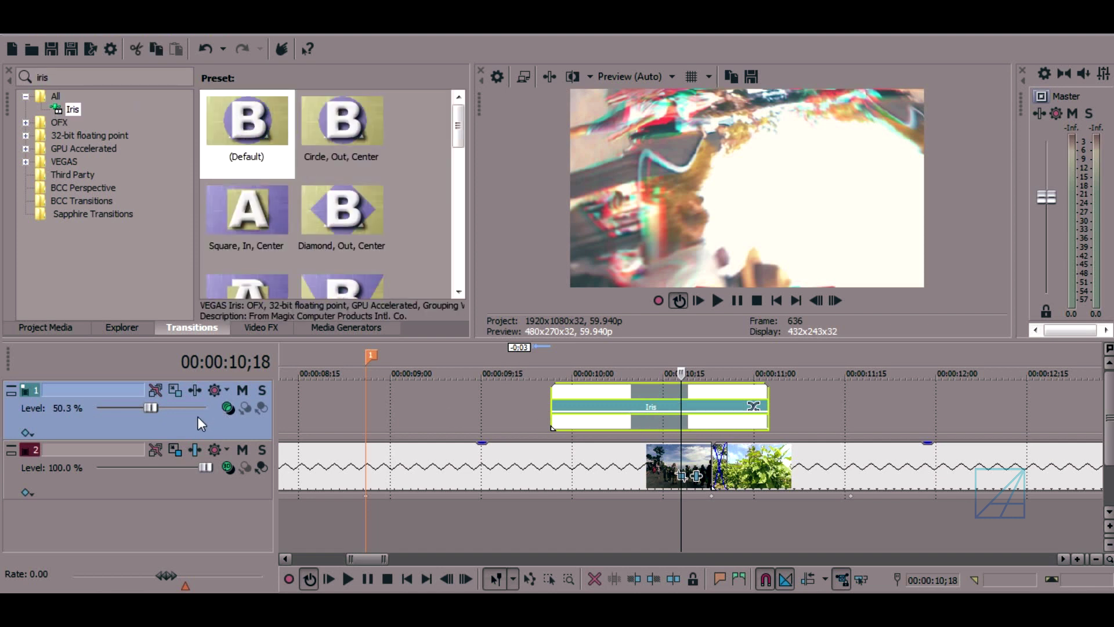
{"action": "left_click", "coordinate": [227, 408]}
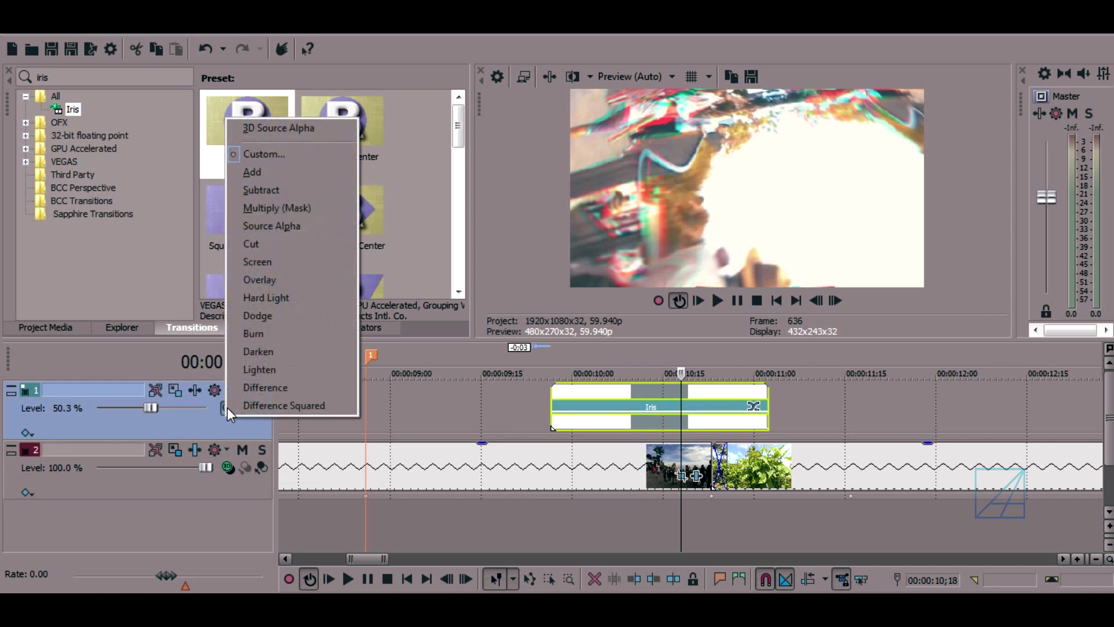
{"action": "left_click", "coordinate": [227, 421]}
{"action": "left_click", "coordinate": [227, 407]}
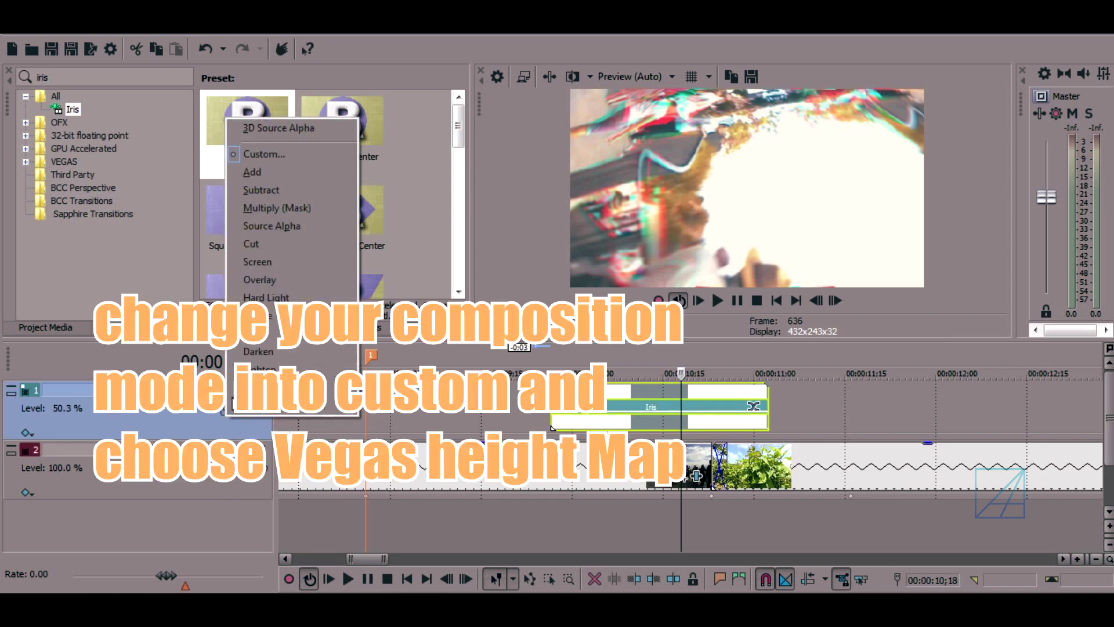
{"action": "left_click", "coordinate": [291, 154]}
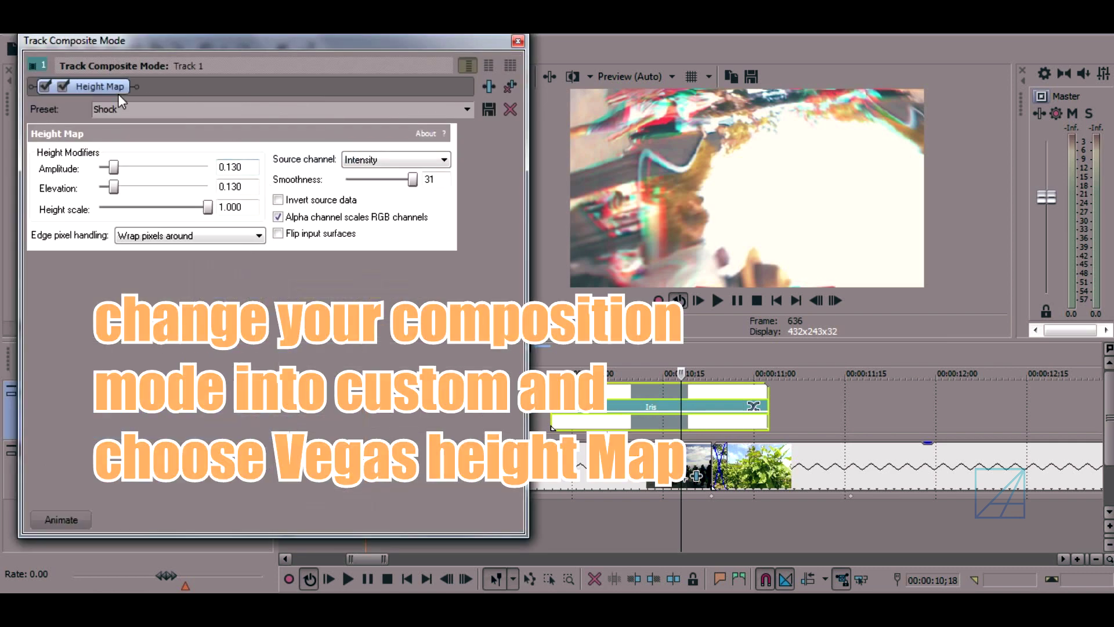
{"action": "left_click_drag", "start_coordinate": [143, 42], "coordinate": [187, 54]}
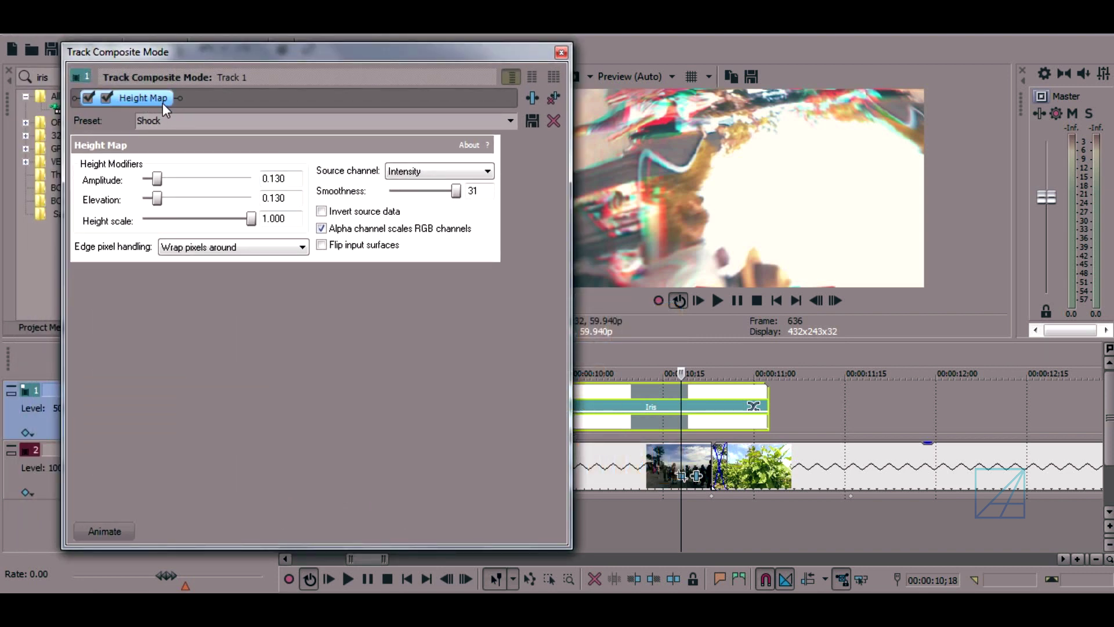
{"action": "left_click_drag", "start_coordinate": [304, 49], "coordinate": [227, 46]}
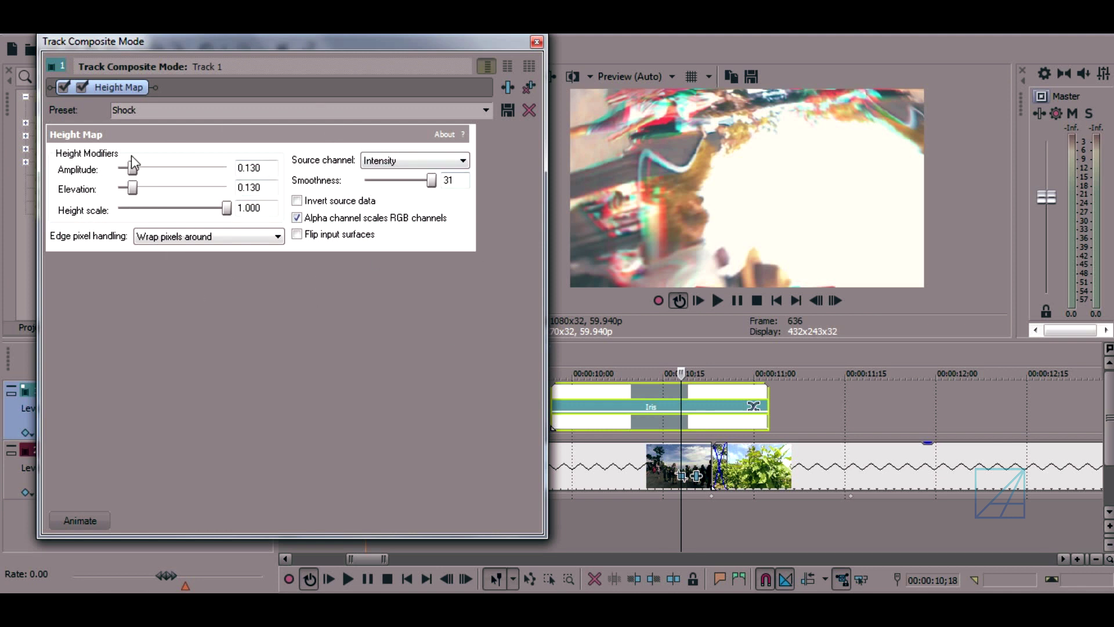
{"action": "left_click", "coordinate": [540, 42]}
At 00:00:10;09, raise the Stereoscopic 3D depth in the Iris transition's settings and close them.
{"action": "left_click_drag", "start_coordinate": [685, 447], "coordinate": [626, 462]}
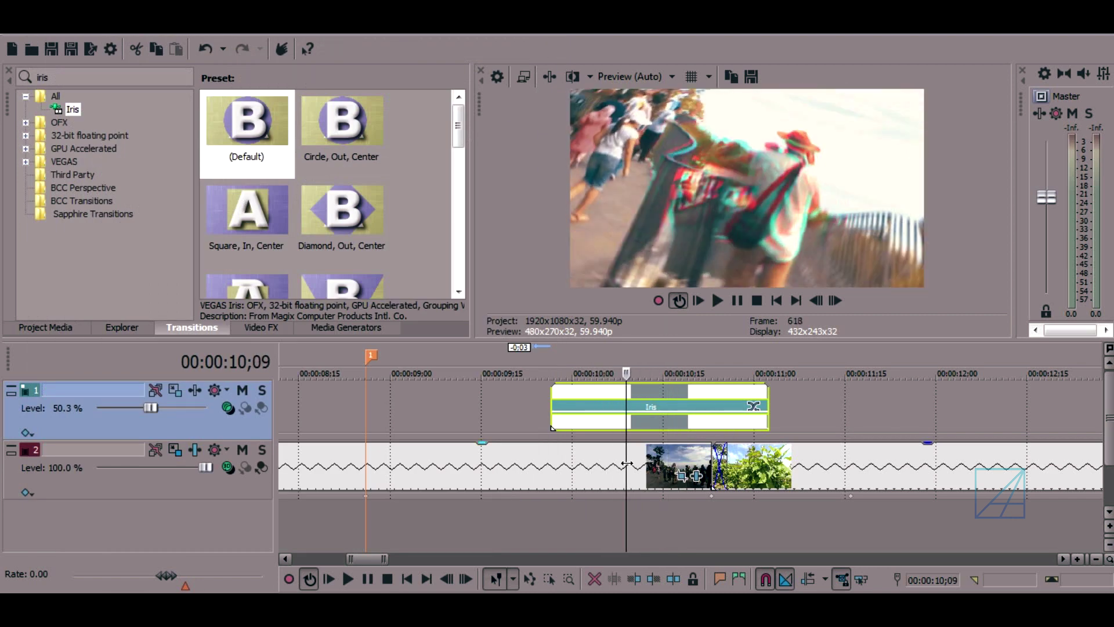
{"action": "left_click", "coordinate": [755, 406]}
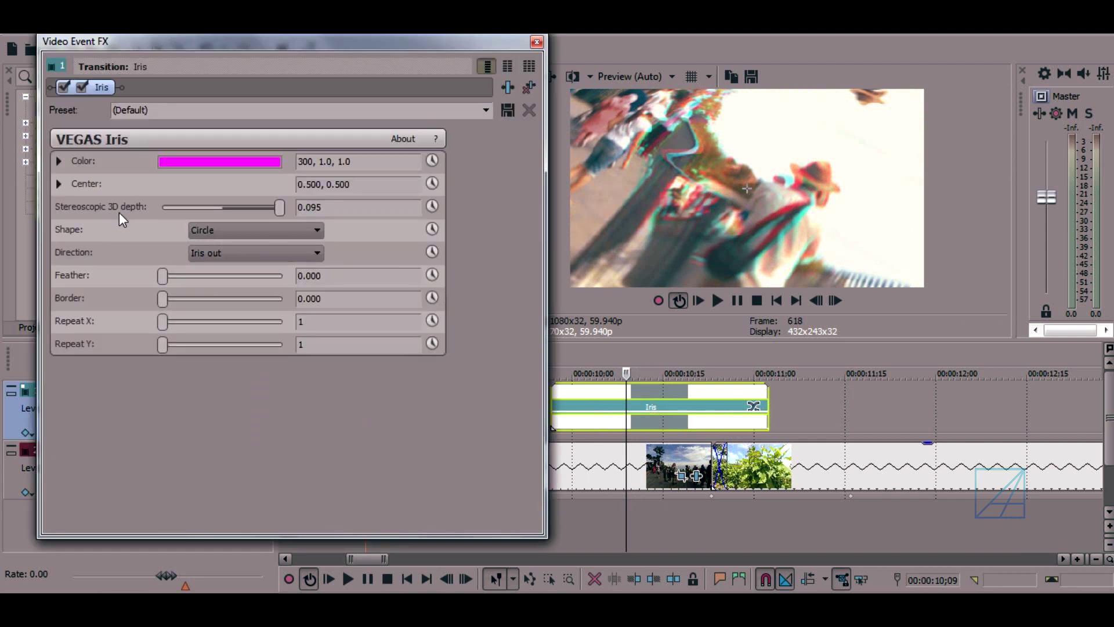
{"action": "left_click_drag", "start_coordinate": [278, 207], "coordinate": [302, 211]}
{"action": "left_click", "coordinate": [536, 41]}
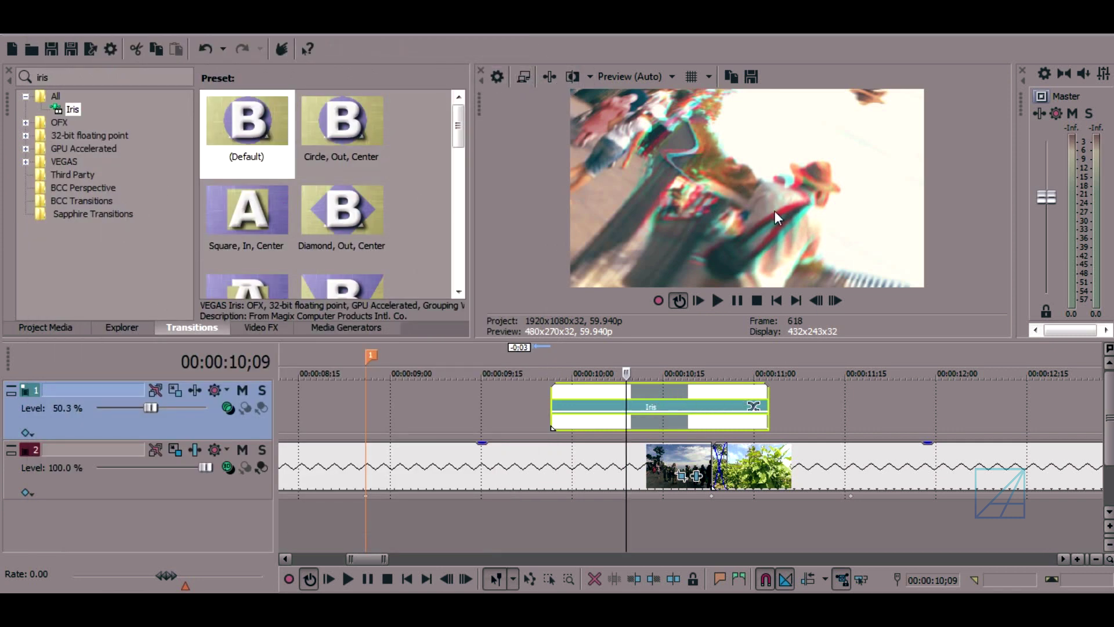
Check the Stereoscopic 3D mode options in the project's video properties and close the properties without changing them.
{"action": "left_click", "coordinate": [497, 75]}
{"action": "left_click", "coordinate": [563, 197]}
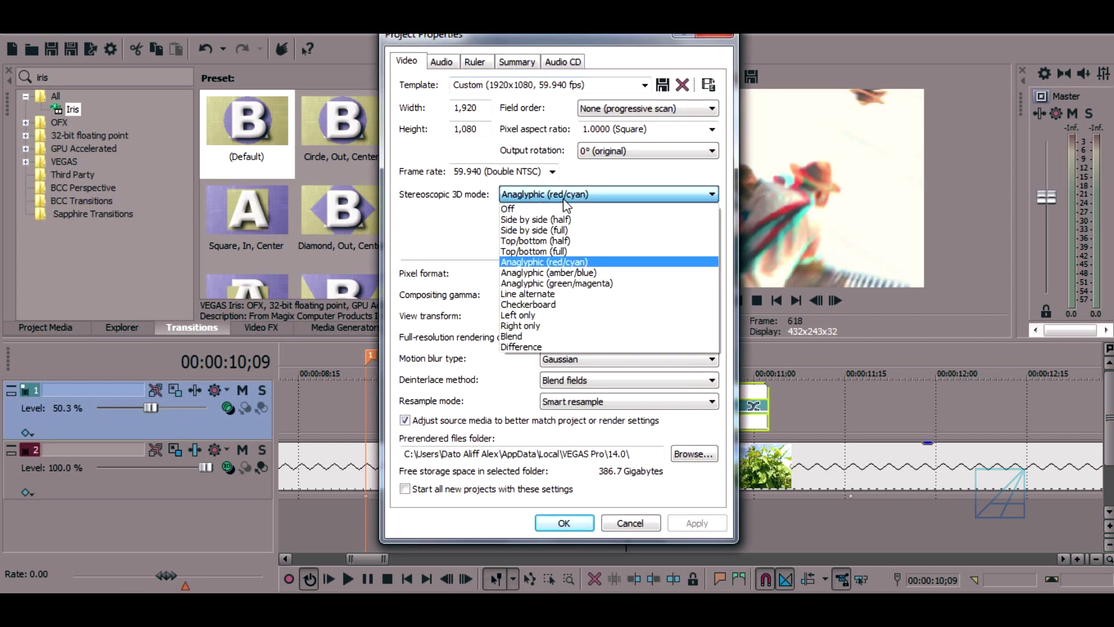
{"action": "left_click", "coordinate": [566, 200]}
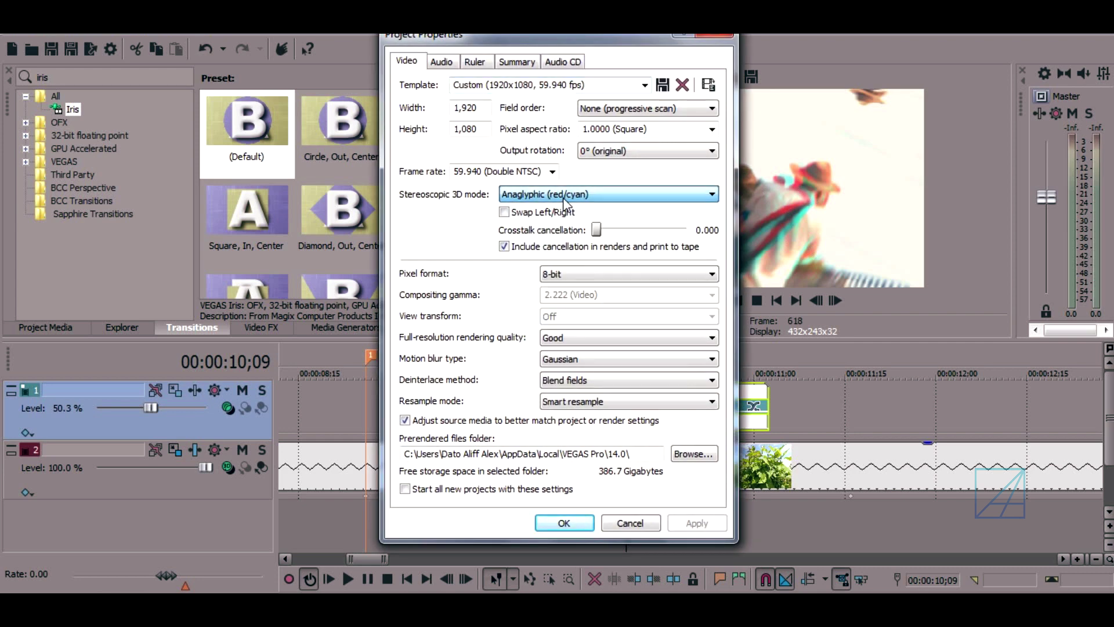
{"action": "left_click", "coordinate": [720, 37]}
Open the event effects of the first clip on track 2, examine its Saturation Adjust settings, and close them.
{"action": "left_click", "coordinate": [472, 492]}
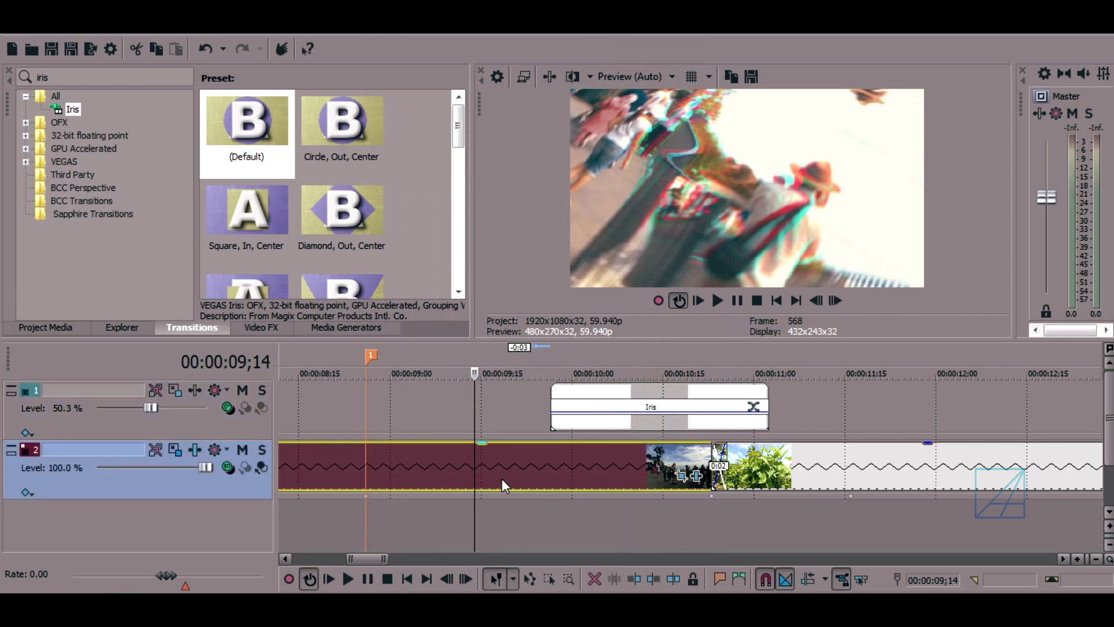
{"action": "scroll", "coordinate": [602, 500], "scroll_direction": "down", "scroll_amount": 2}
{"action": "left_click", "coordinate": [783, 472]}
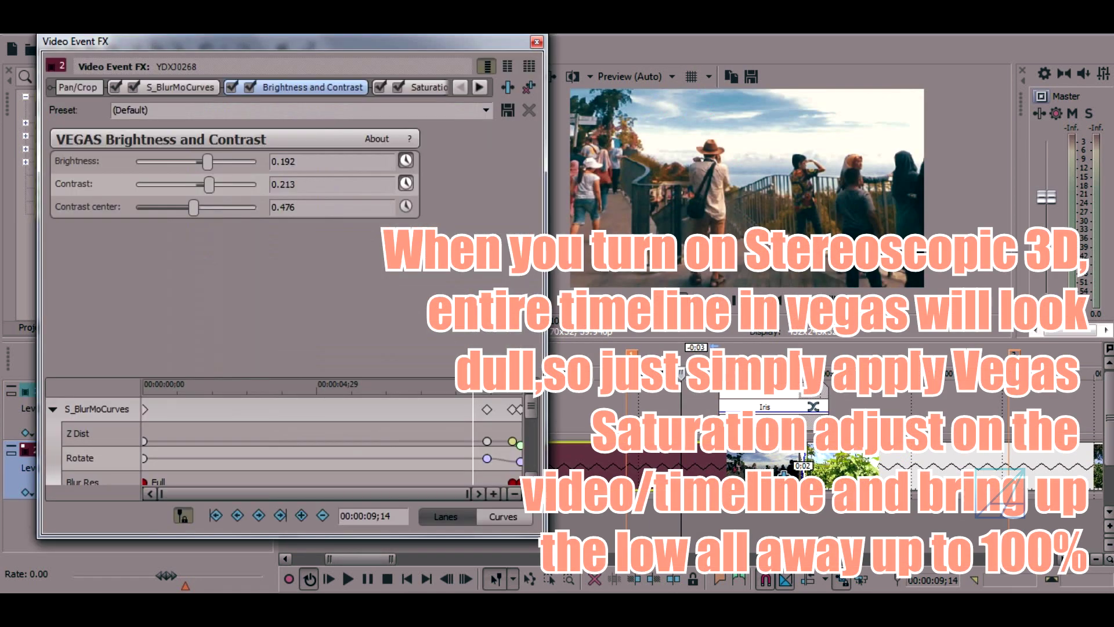
{"action": "left_click", "coordinate": [432, 88]}
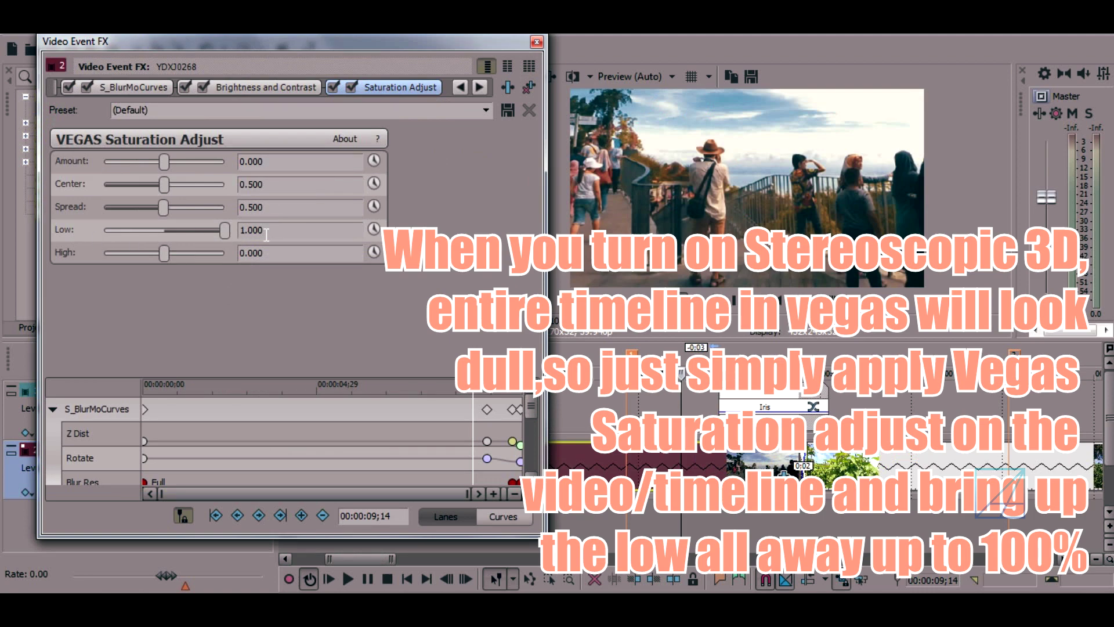
{"action": "left_click", "coordinate": [537, 41]}
Examine the Saturation Adjust settings in the second clip's event effects and close them without changing anything.
{"action": "scroll", "coordinate": [897, 459], "scroll_direction": "down", "scroll_amount": 3}
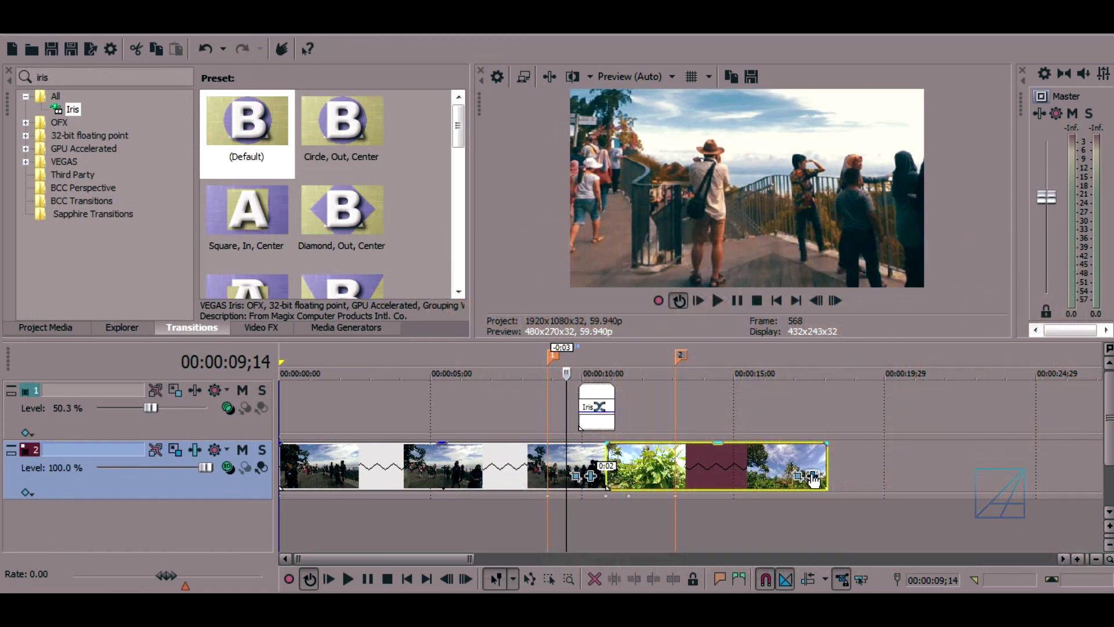
{"action": "left_click", "coordinate": [814, 476]}
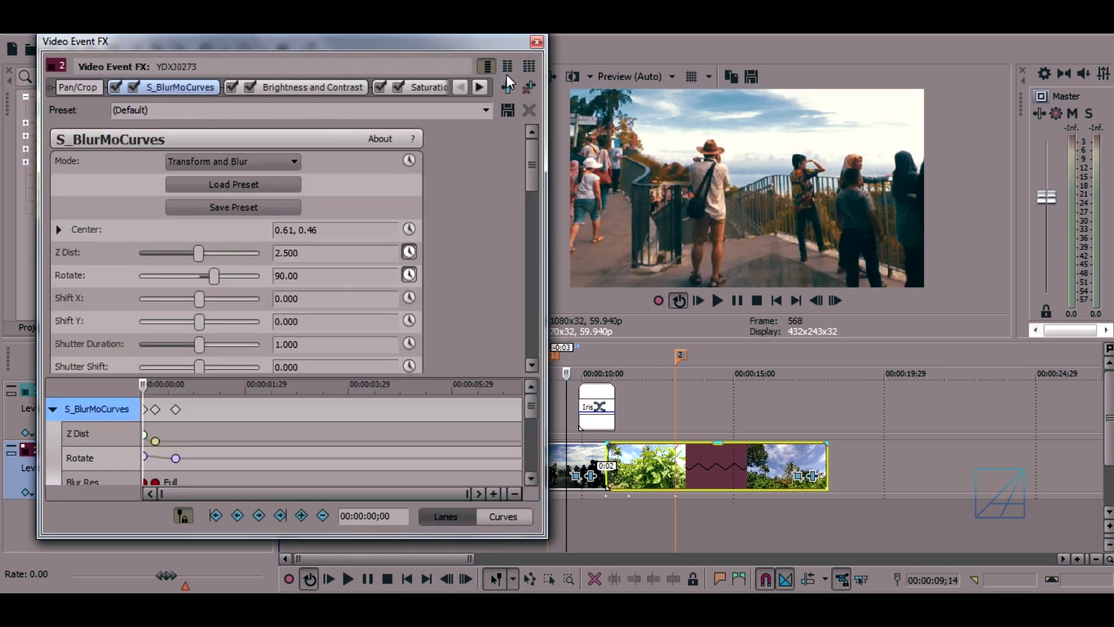
{"action": "left_click", "coordinate": [418, 87]}
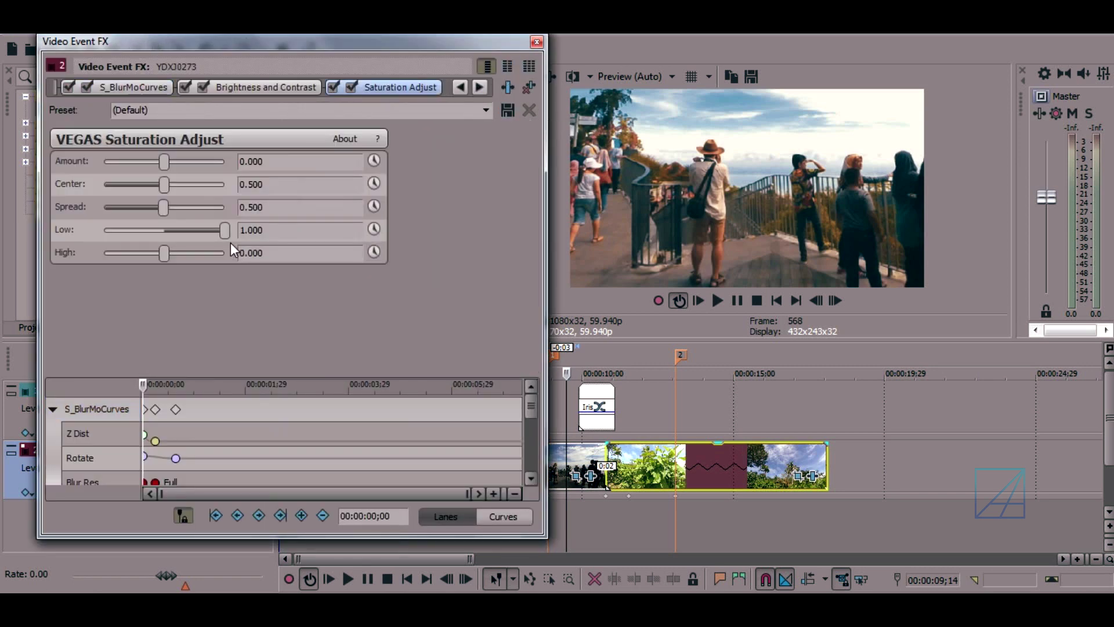
{"action": "left_click", "coordinate": [537, 41]}
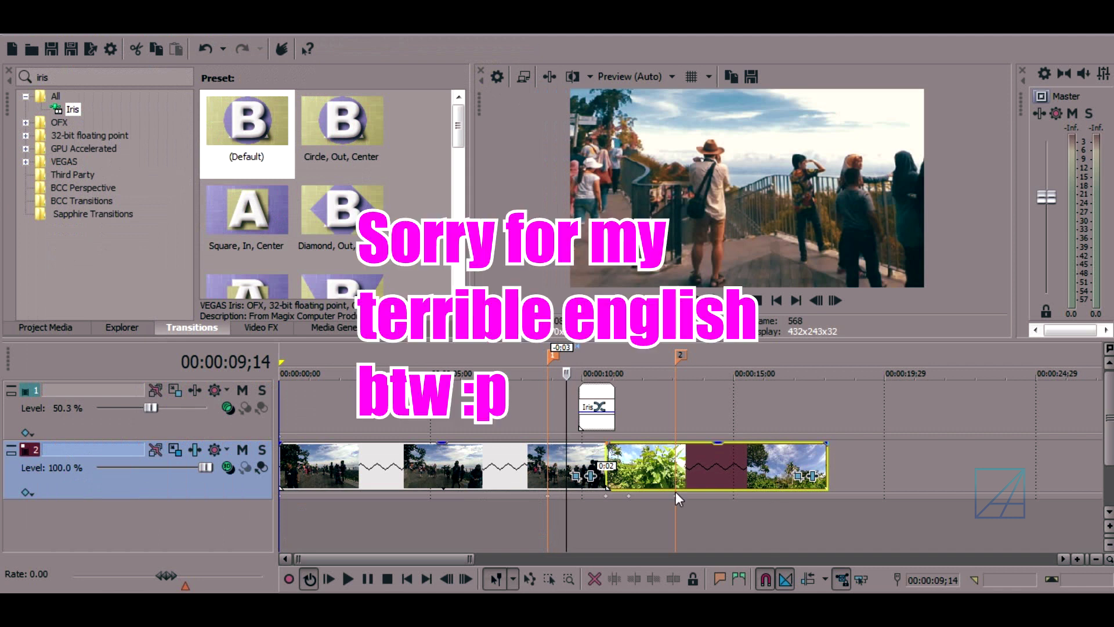
Scrub the timeline from 00:00:08;26 through the Iris overlay to 00:00:11;16 to preview the finished transition.
{"action": "left_click", "coordinate": [553, 469]}
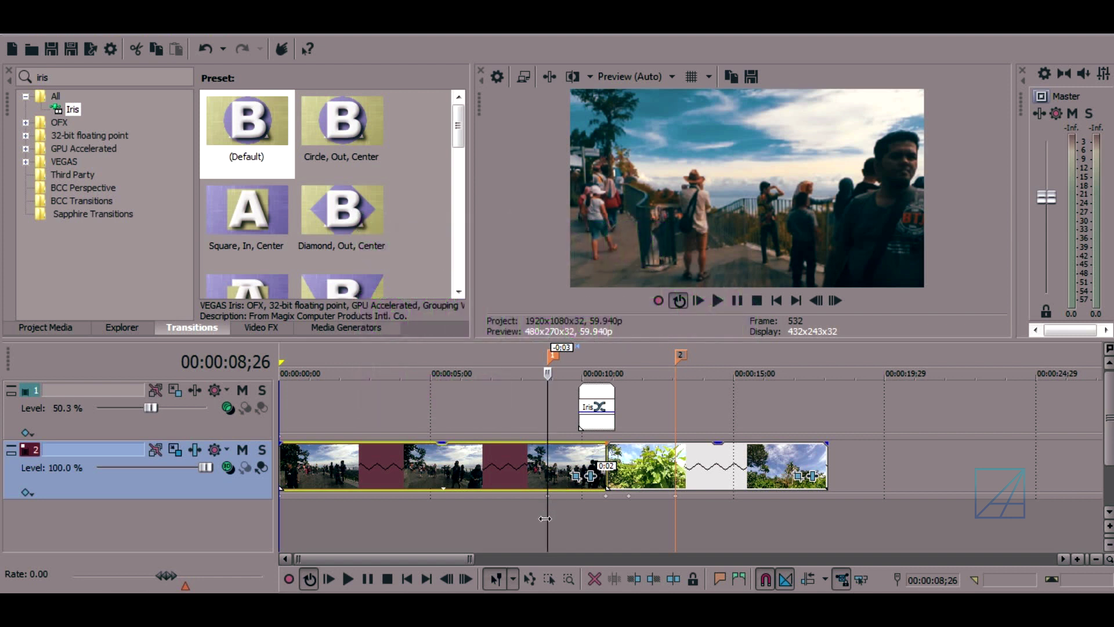
{"action": "left_click_drag", "start_coordinate": [544, 519], "coordinate": [604, 528]}
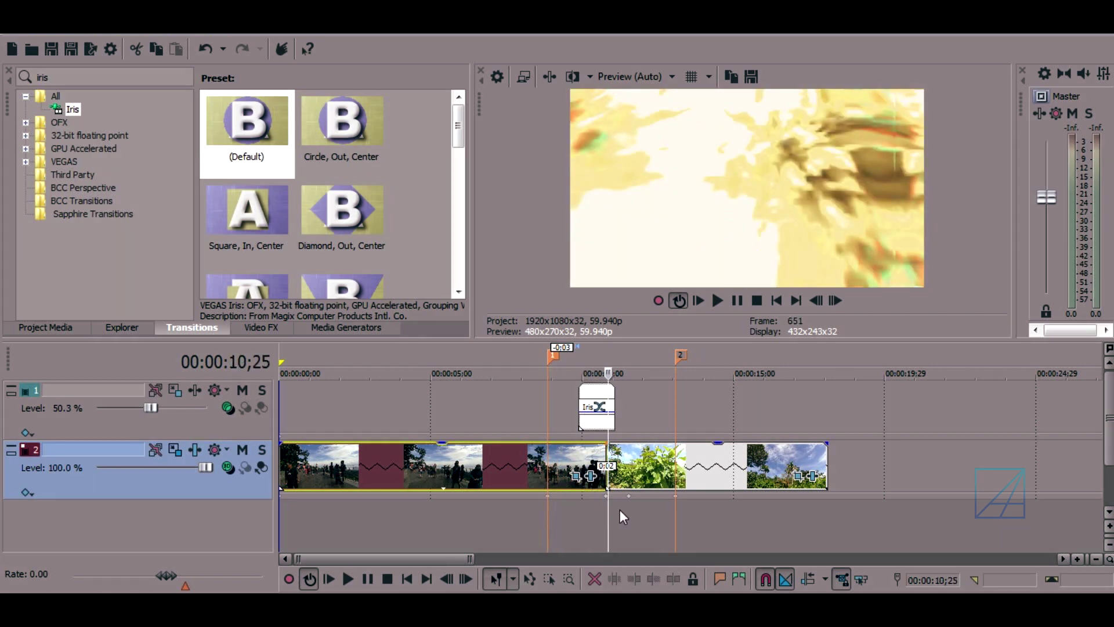
{"action": "left_click_drag", "start_coordinate": [609, 521], "coordinate": [629, 520]}
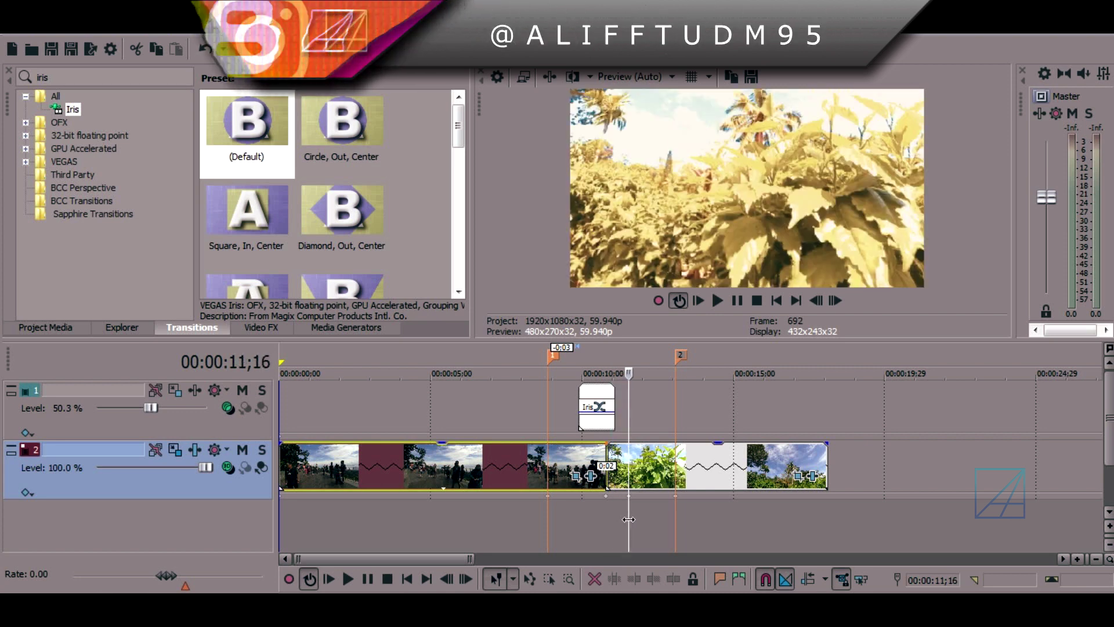